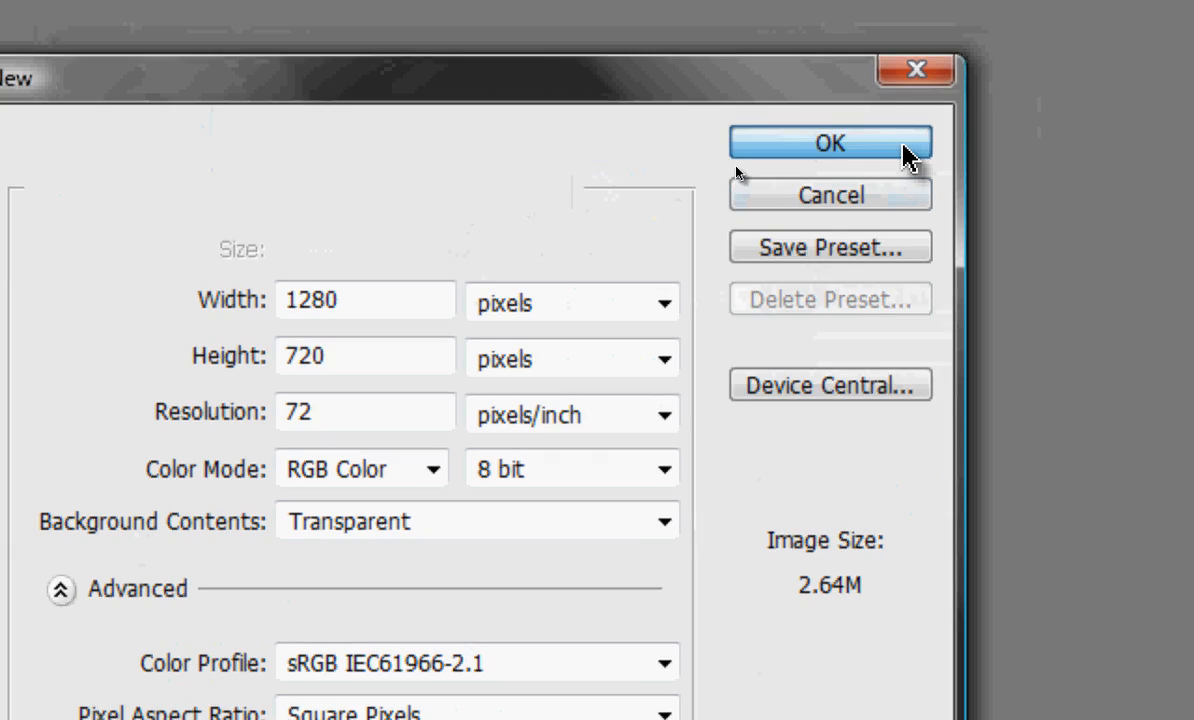
# - Create a 1280 × 720 pixel RGB document at 72 pixels/inch with a transparent background
pyautogui.click(904, 150)
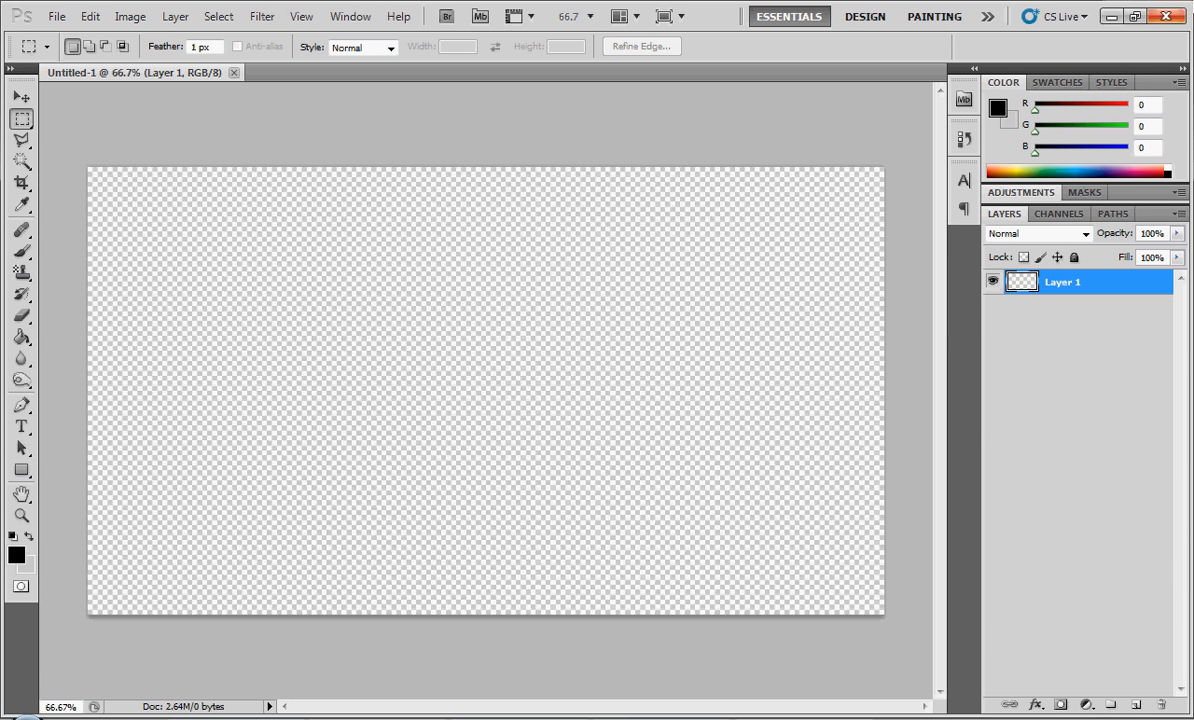
# - Open the dark blue abstract image and LoL_EZREAL2 from the desktop as separate Photoshop documents
pyautogui.click(1111, 16)
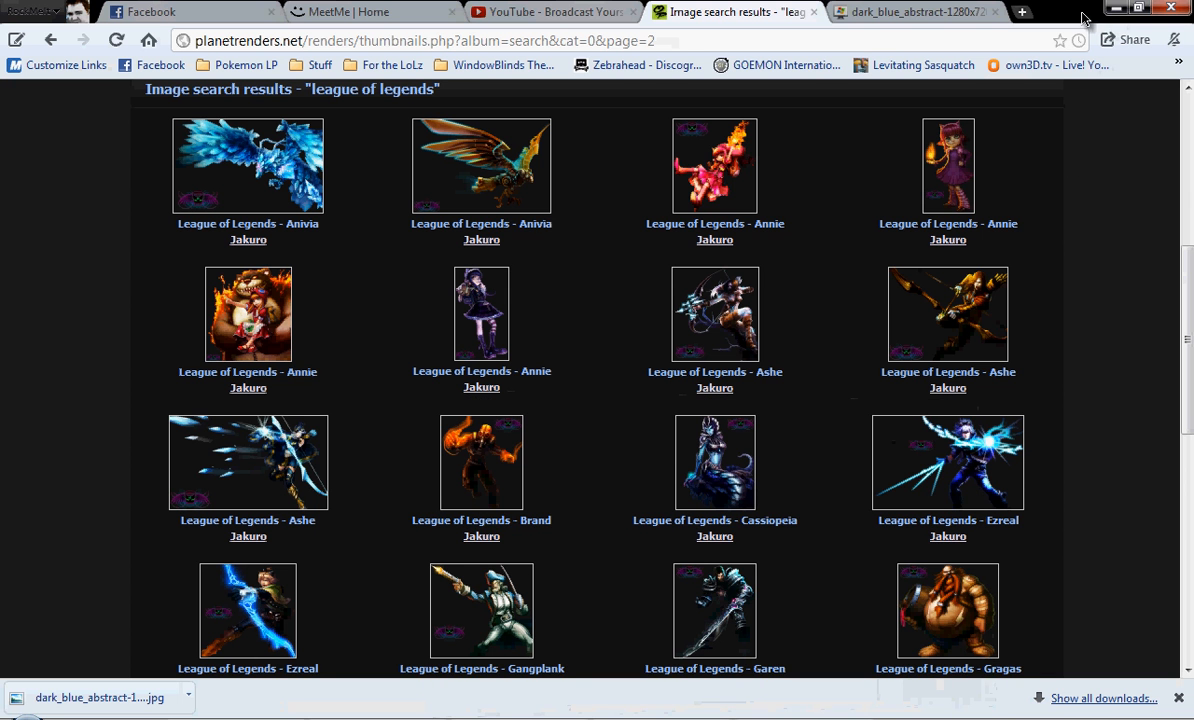
pyautogui.click(1115, 9)
pyautogui.moveTo(33, 490); pyautogui.dragTo(540, 578)
pyautogui.moveTo(647, 540); pyautogui.dragTo(385, 605)
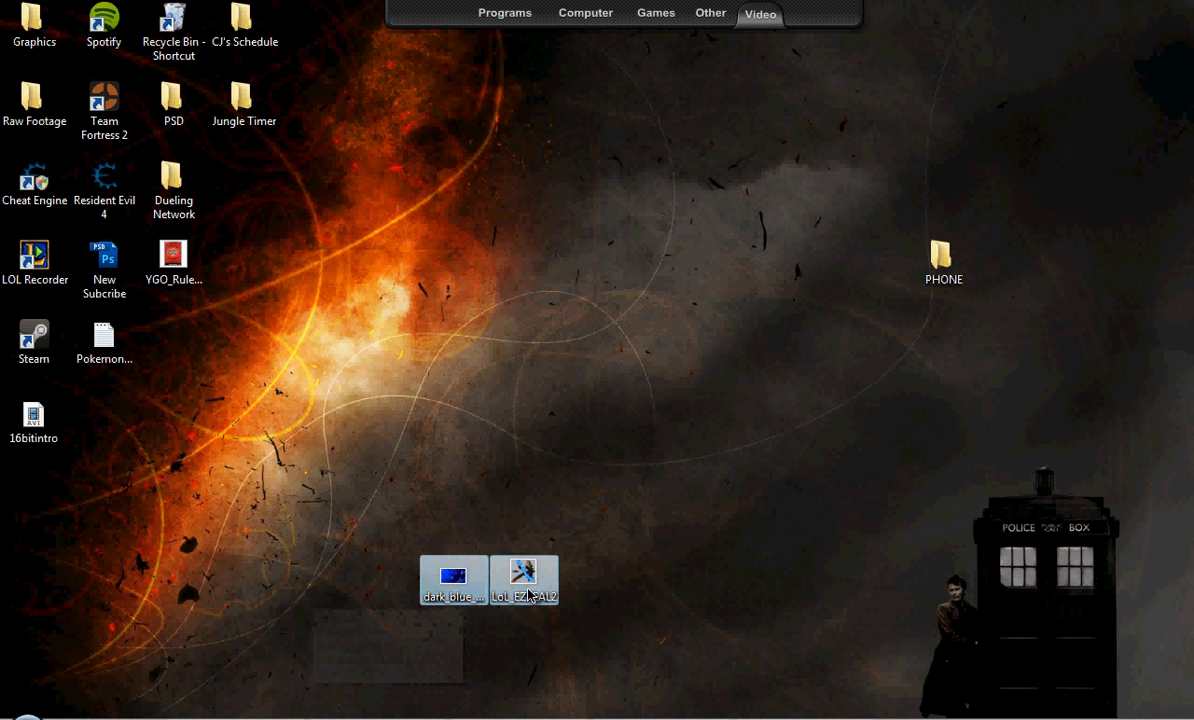
pyautogui.moveTo(530, 596); pyautogui.dragTo(476, 201)
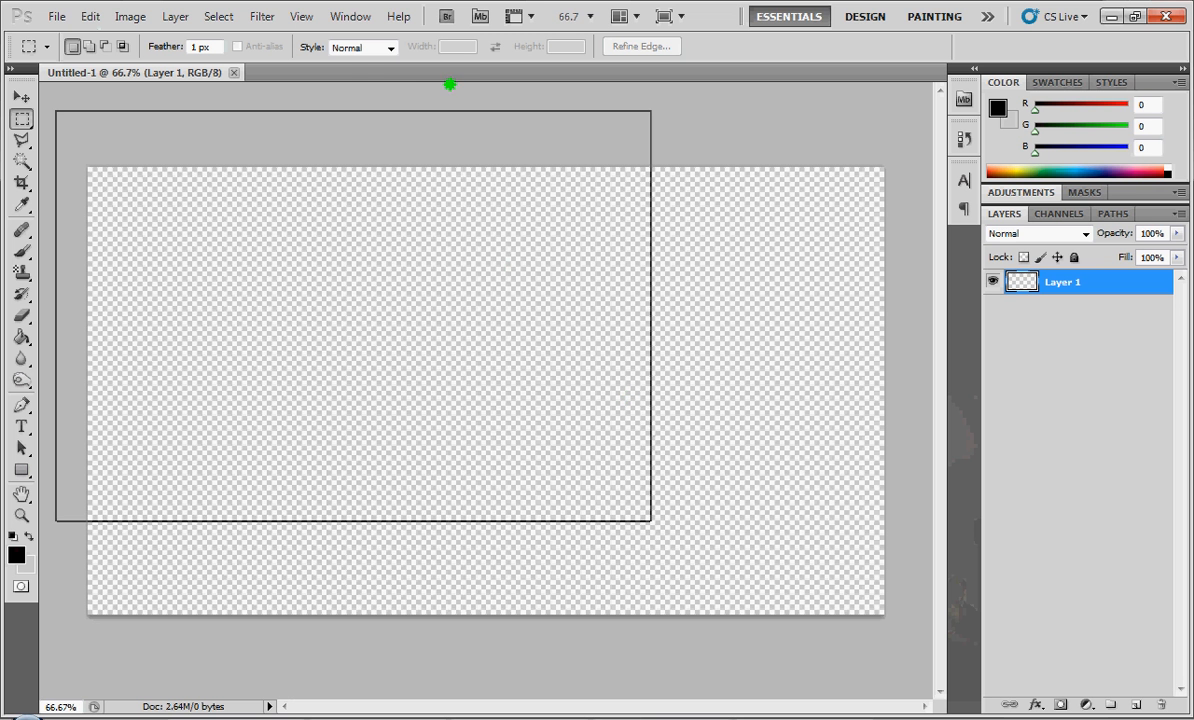
pyautogui.moveTo(449, 85); pyautogui.dragTo(453, 72)
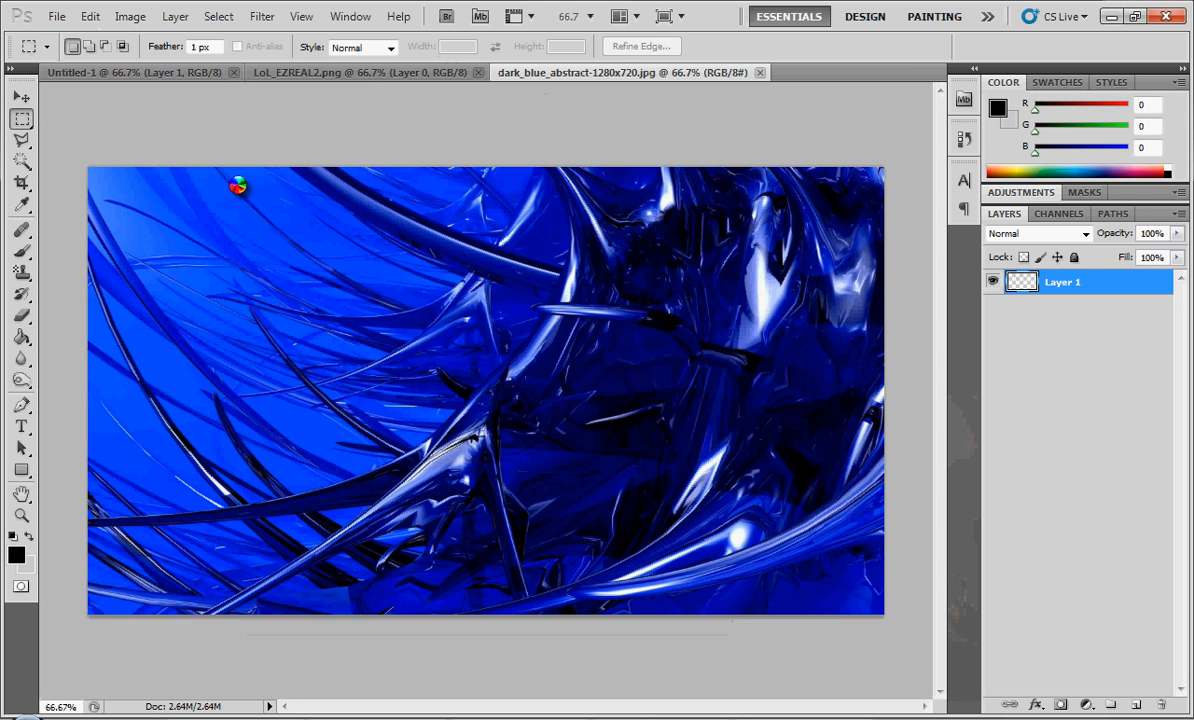
# - Erase the winged logo watermark beside the character in LoL_EZREAL2.png with the Eraser tool
pyautogui.click(360, 73)
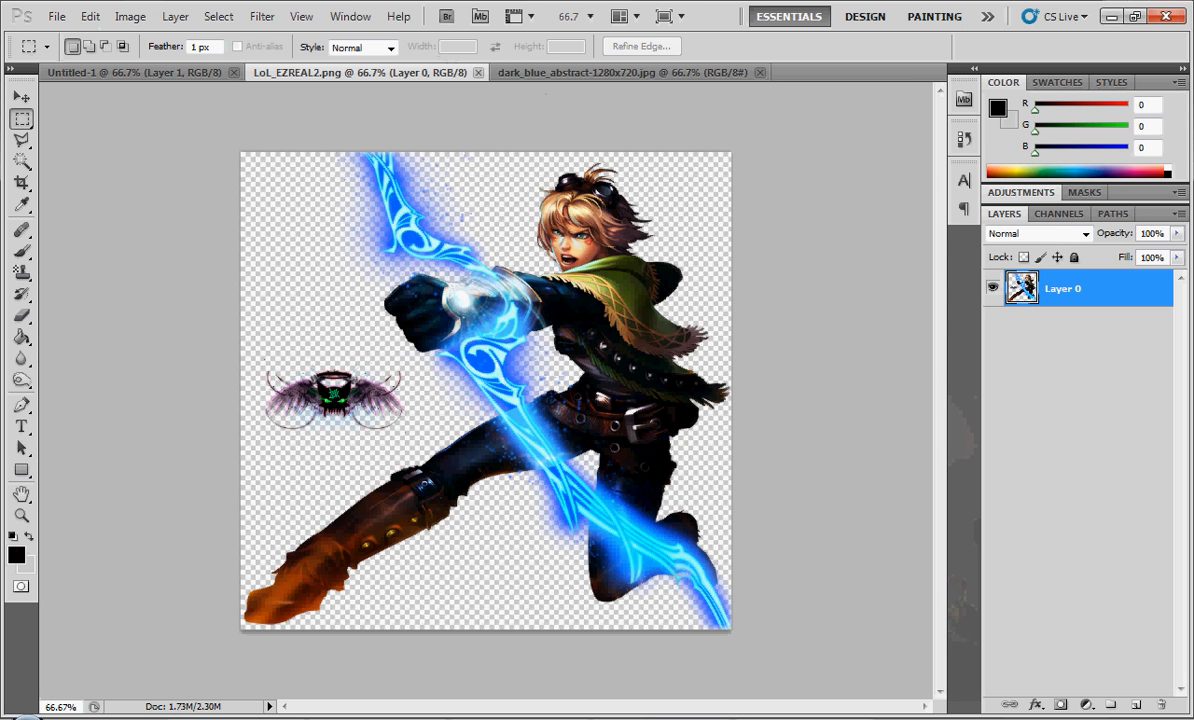
pyautogui.click(22, 317)
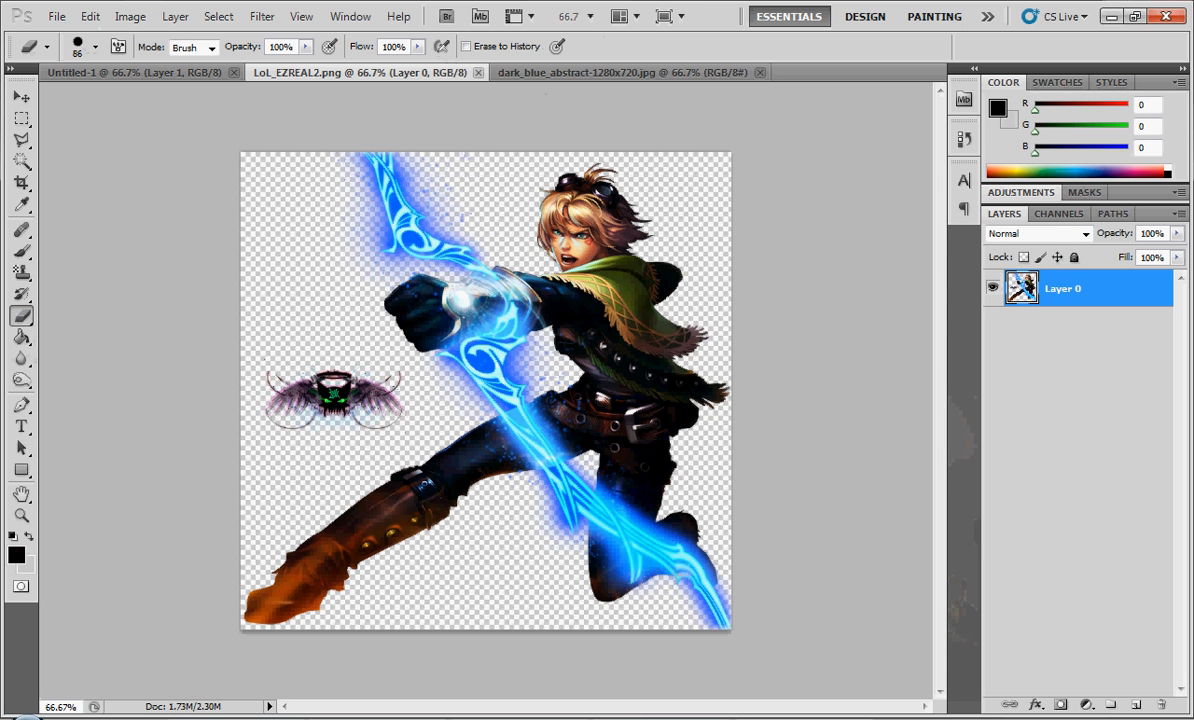
pyautogui.moveTo(264, 413)
pyautogui.mouseDown()
pyautogui.moveTo(310, 372)
pyautogui.moveTo(372, 388)
pyautogui.moveTo(383, 413)
pyautogui.mouseUp()
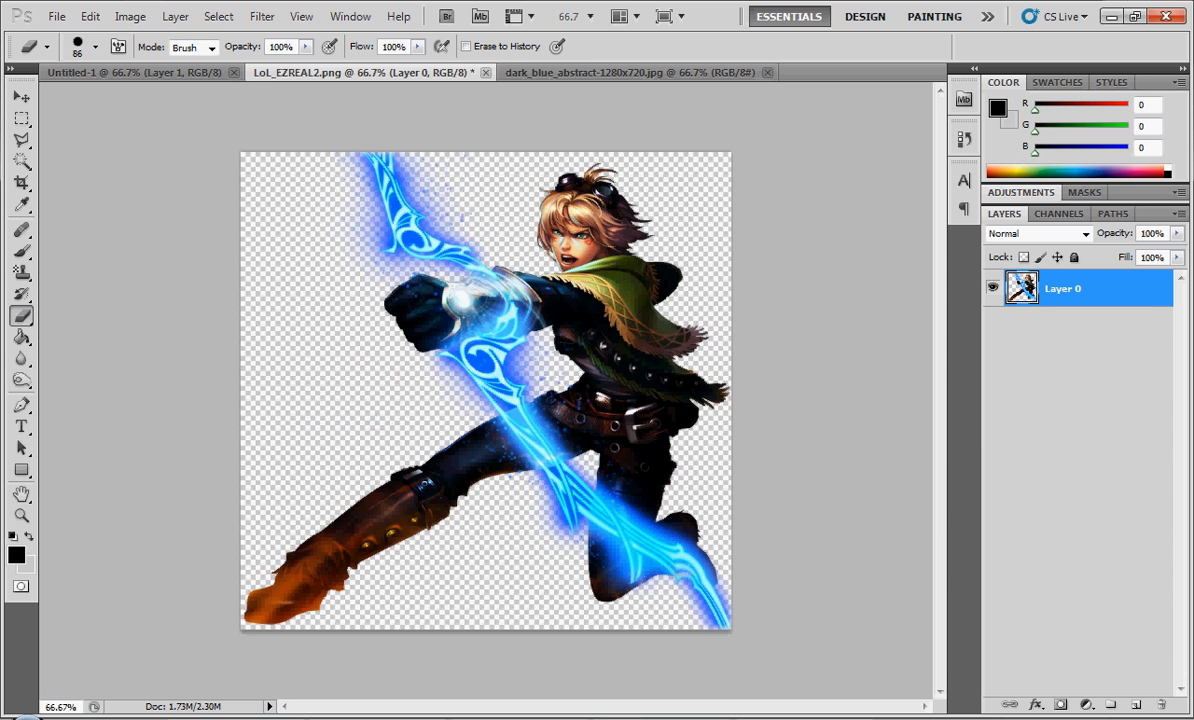
# - Float both image windows, minimizing LoL_EZREAL2.png and moving dark_blue_abstract-1280x720.jpg low enough to expose the Untitled-1 canvas
pyautogui.moveTo(350, 73); pyautogui.dragTo(364, 101)
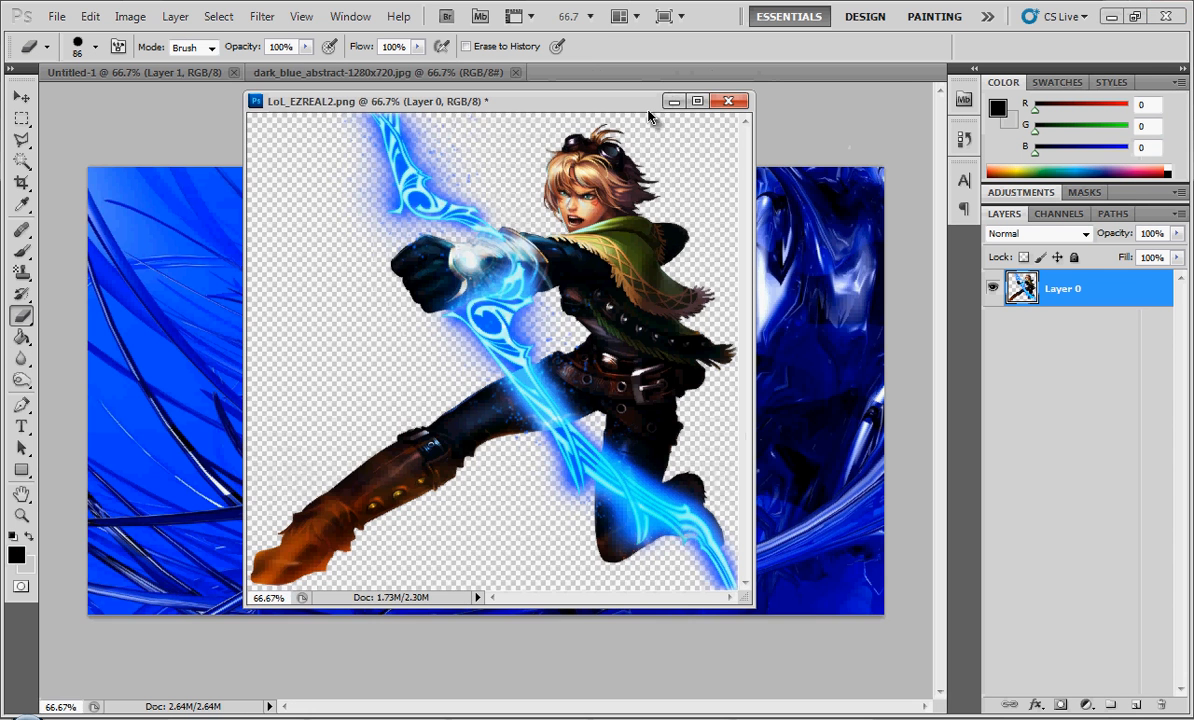
pyautogui.click(670, 102)
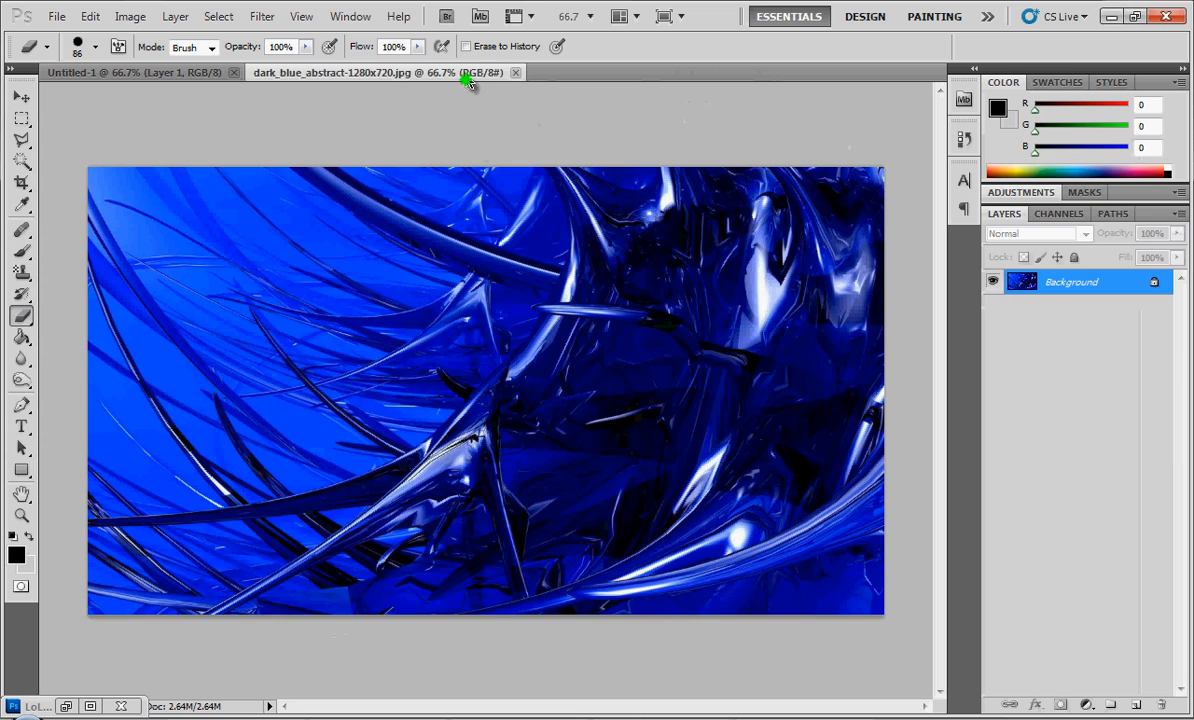
pyautogui.moveTo(468, 83); pyautogui.dragTo(480, 125)
pyautogui.moveTo(907, 128); pyautogui.dragTo(780, 494)
# - Convert the abstract image's Background to Layer 0 and copy it into Untitled-1, aligned to cover the whole canvas
pyautogui.doubleClick(1065, 282)
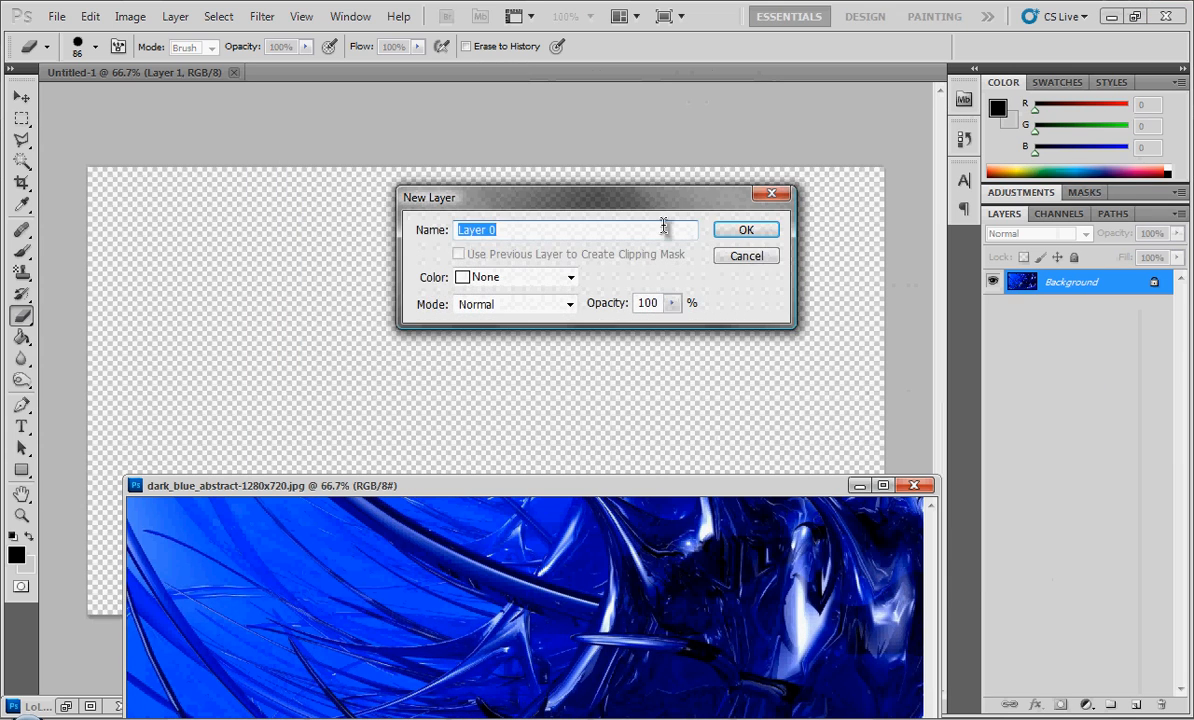
pyautogui.click(756, 231)
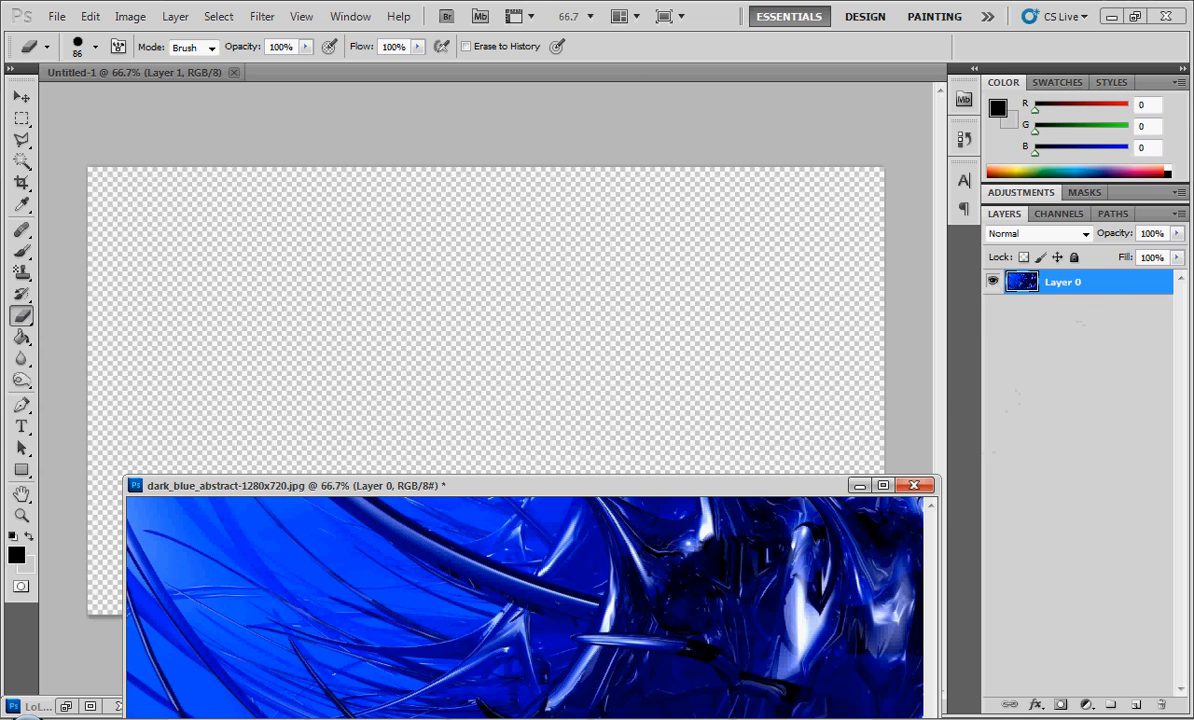
pyautogui.moveTo(1025, 282); pyautogui.dragTo(402, 276)
pyautogui.click(860, 485)
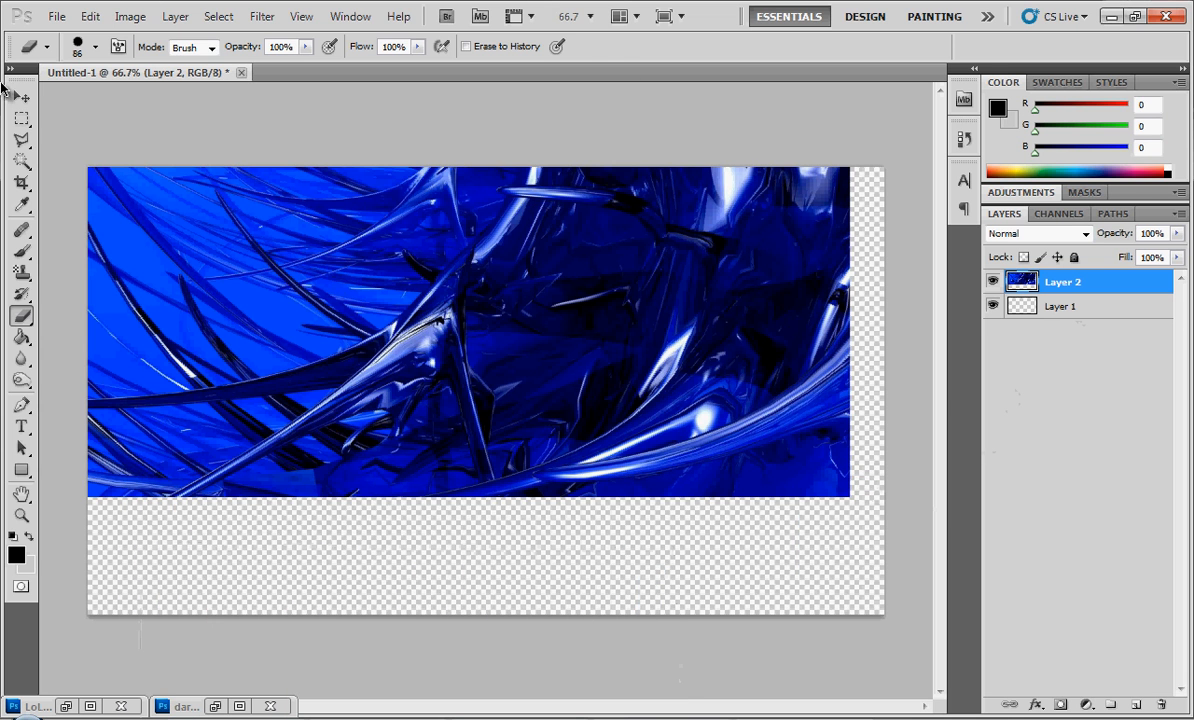
pyautogui.click(22, 97)
pyautogui.moveTo(292, 204); pyautogui.dragTo(323, 338)
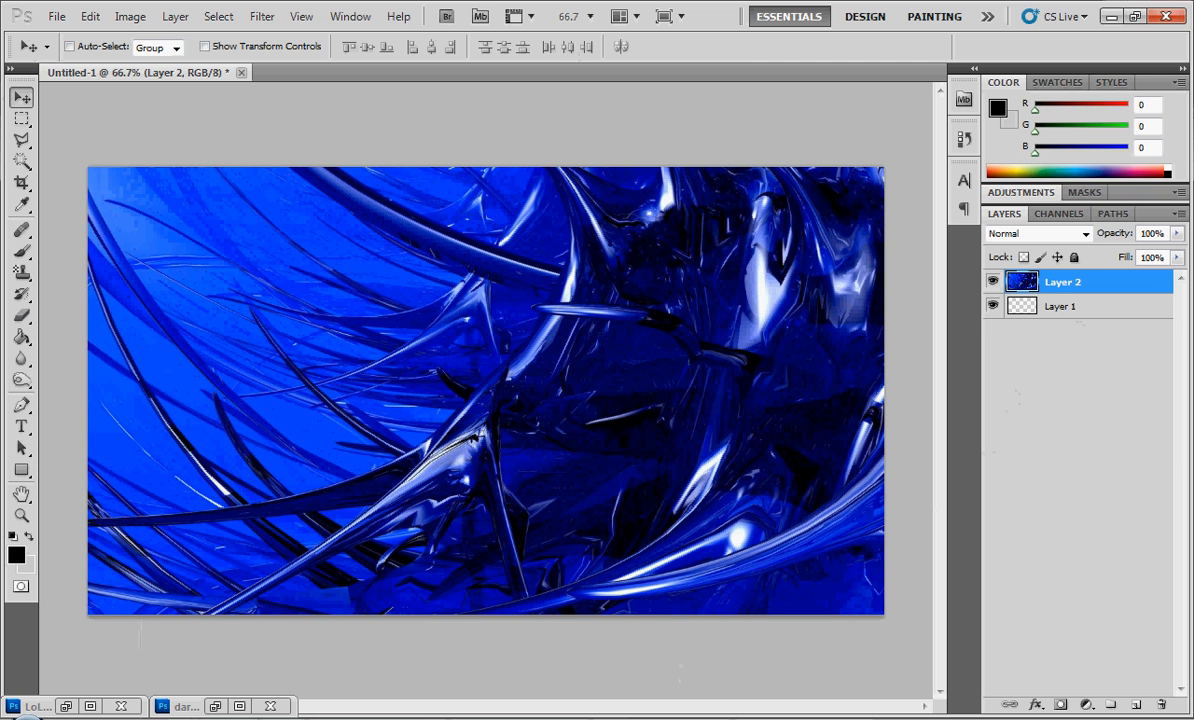
# - Close dark_blue_abstract-1280x720.jpg without saving its changes
pyautogui.click(185, 706)
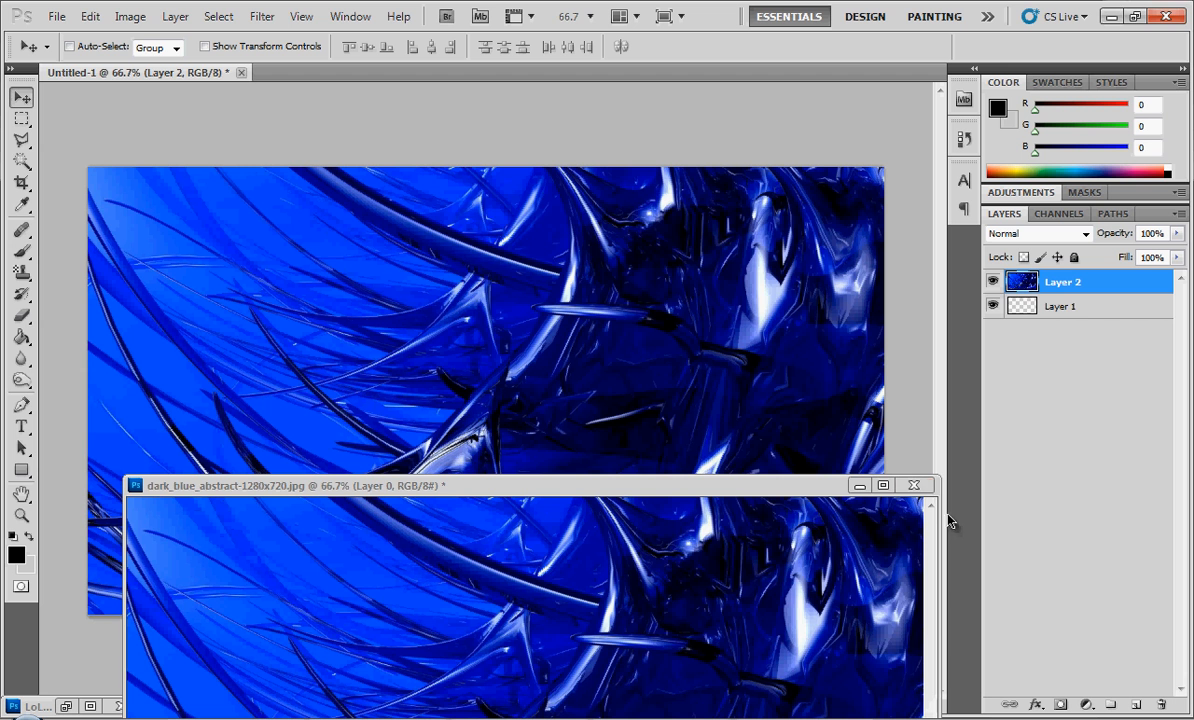
pyautogui.click(913, 485)
pyautogui.click(602, 288)
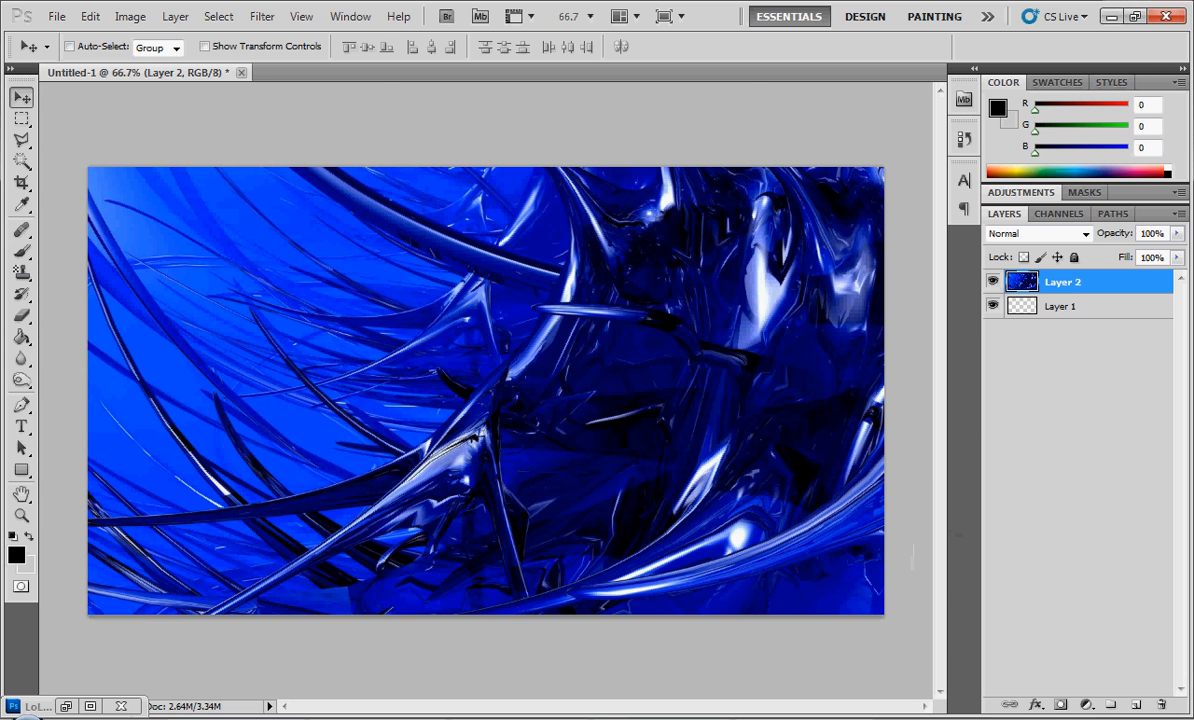
# - Copy the character layer from LoL_EZREAL2.png into Untitled-1 and close the source image without saving
pyautogui.click(47, 710)
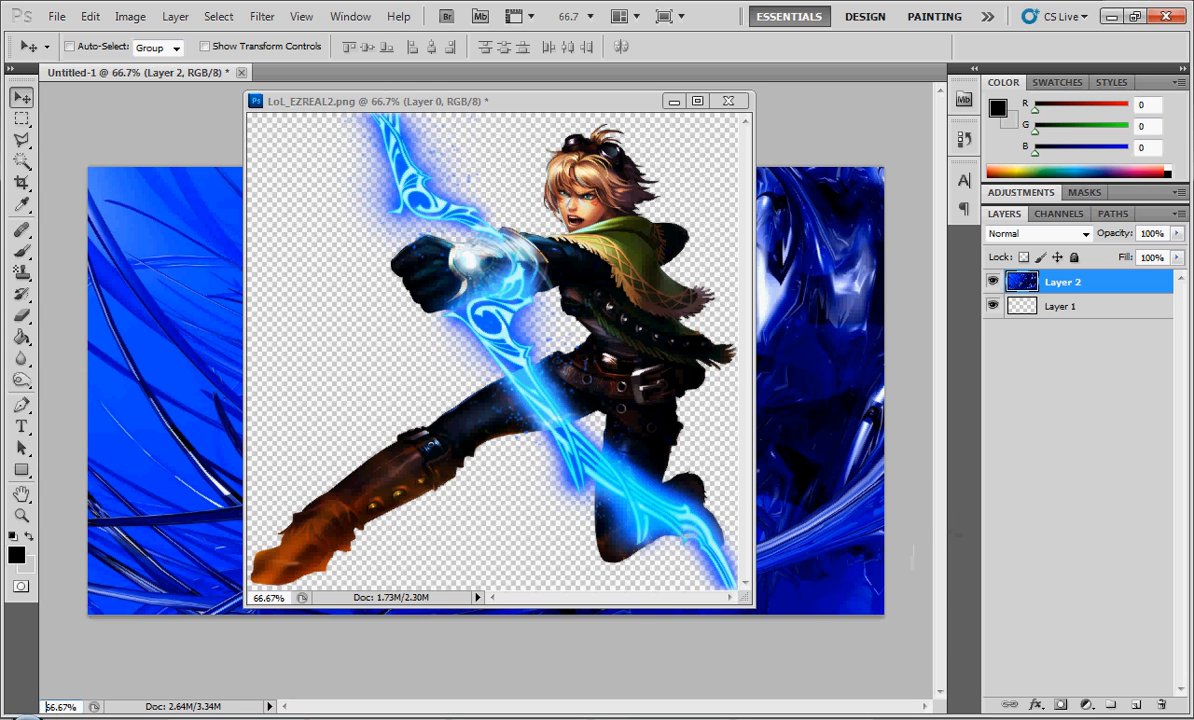
pyautogui.click(621, 292)
pyautogui.moveTo(1035, 298); pyautogui.dragTo(128, 415)
pyautogui.click(728, 102)
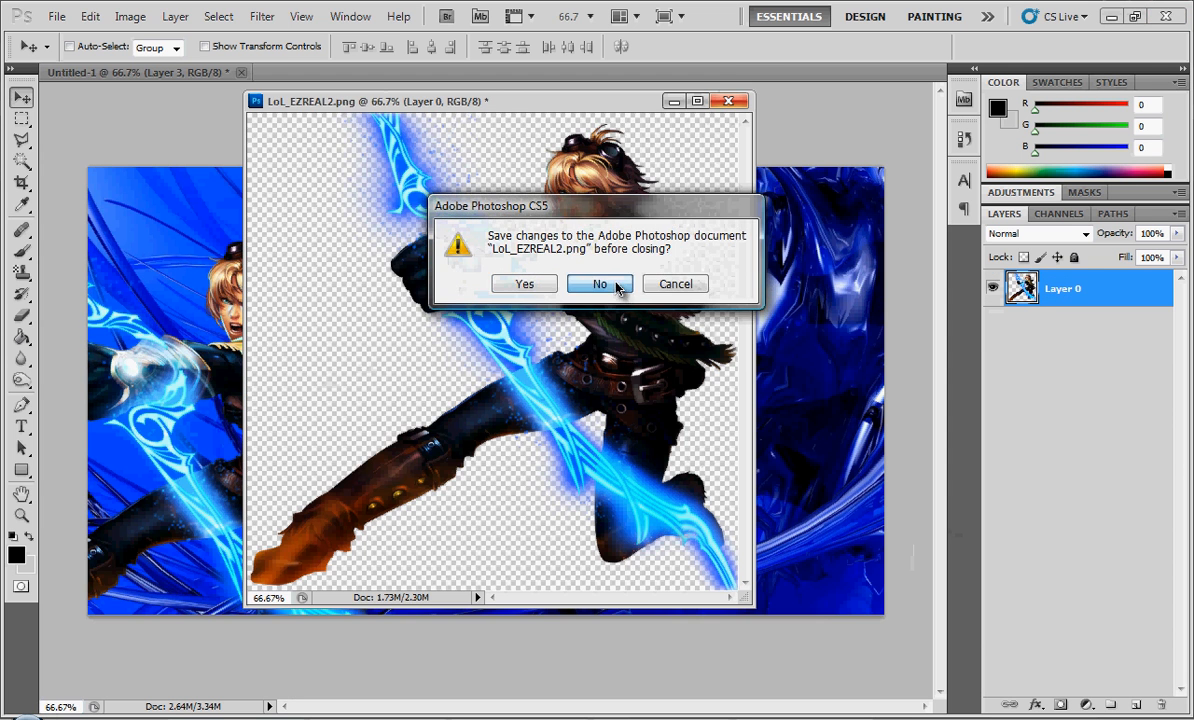
pyautogui.click(603, 280)
# - Position the character layer along the left side of the canvas, with the head just below the upper edge
pyautogui.moveTo(270, 389)
pyautogui.mouseDown()
pyautogui.moveTo(317, 362)
pyautogui.moveTo(318, 337)
pyautogui.moveTo(303, 362)
pyautogui.mouseUp()
pyautogui.press('Left')
pyautogui.press('Left')
pyautogui.press('Left')
pyautogui.press('Left')
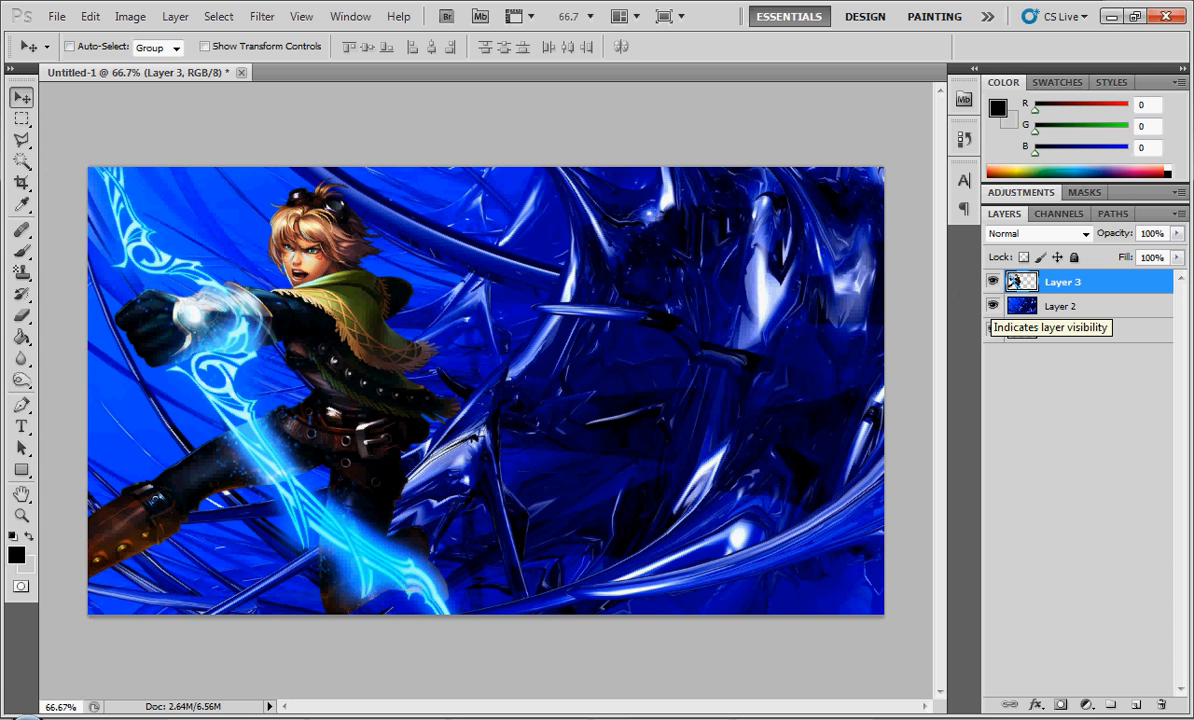
# - Hide the blue background on Layer 2 and show it again
pyautogui.click(993, 306)
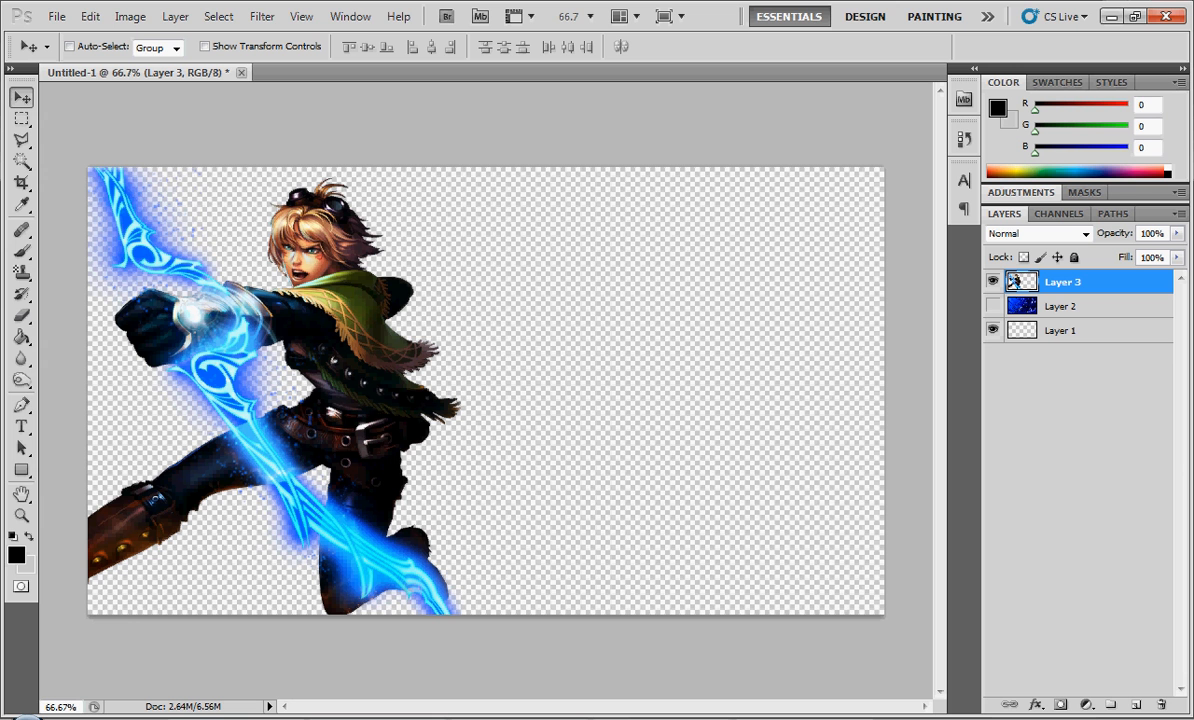
pyautogui.click(993, 306)
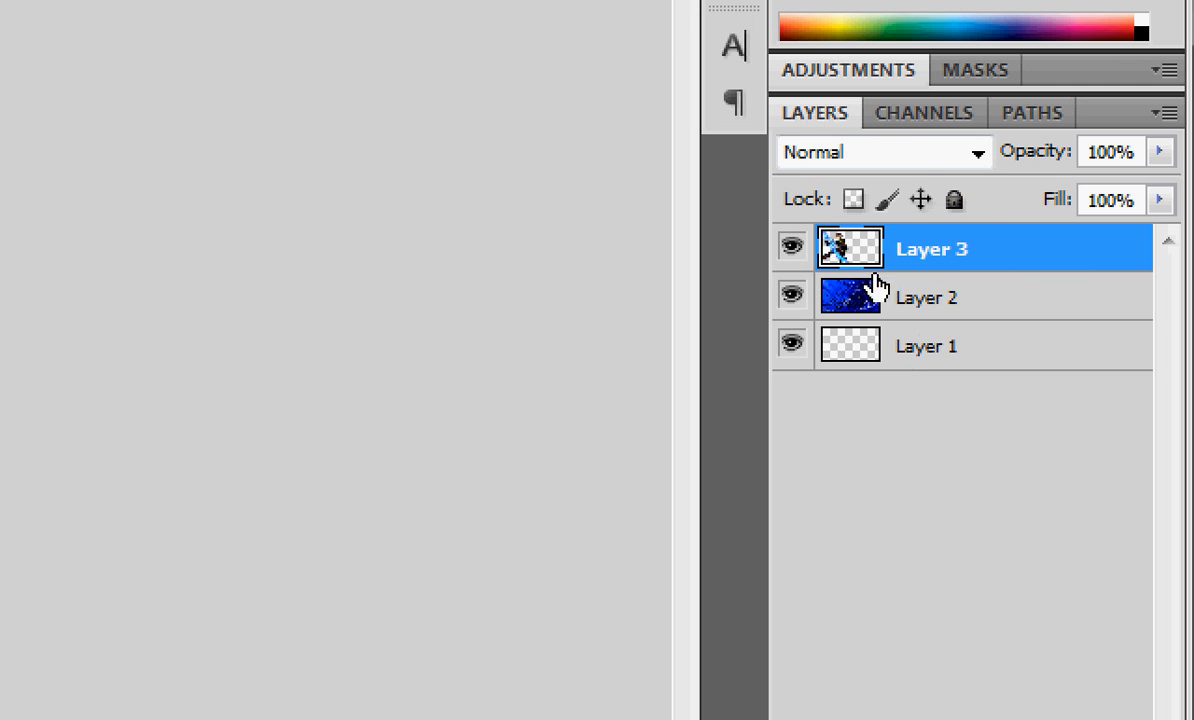
# - Enable Drop Shadow, Inner Glow and Outer Glow in the blending options of the character's Layer 3
pyautogui.rightClick(995, 256)
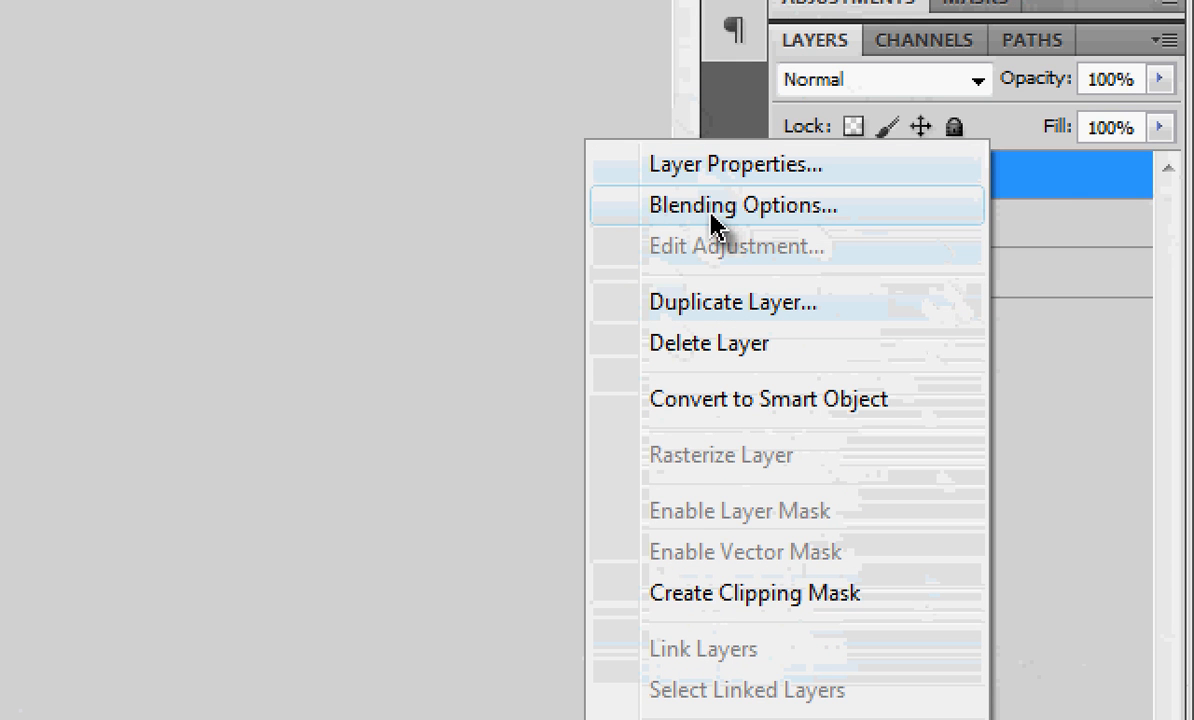
pyautogui.click(718, 210)
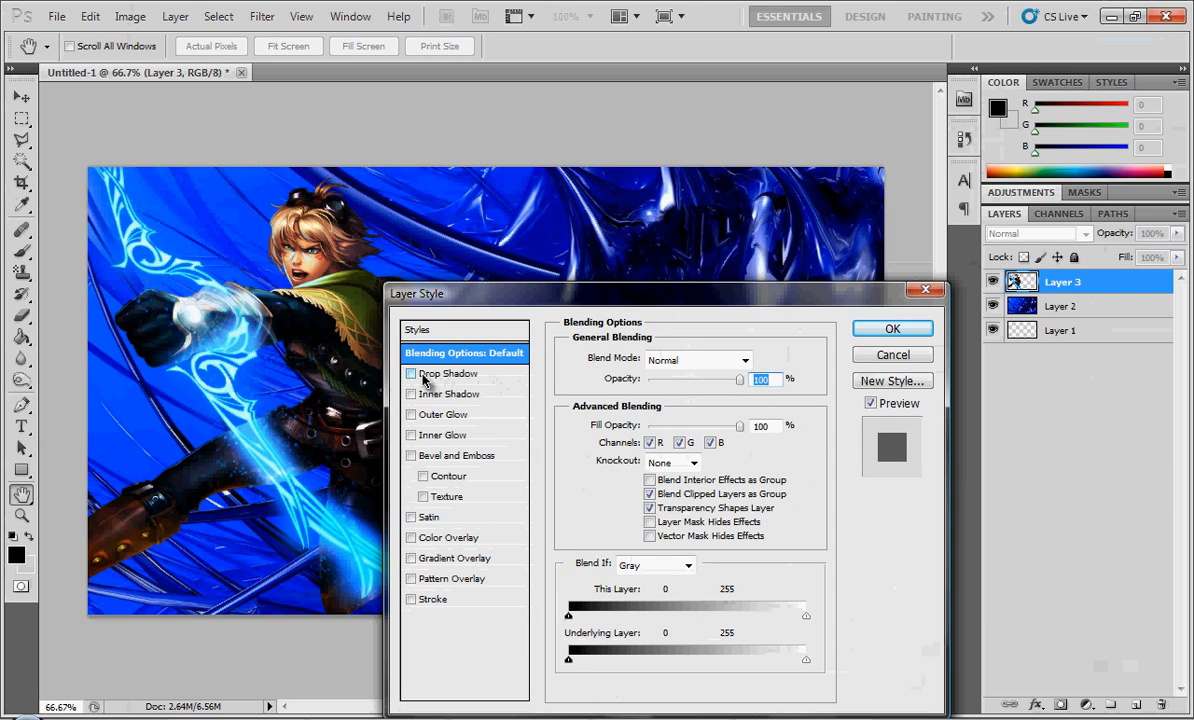
pyautogui.click(410, 373)
pyautogui.click(411, 436)
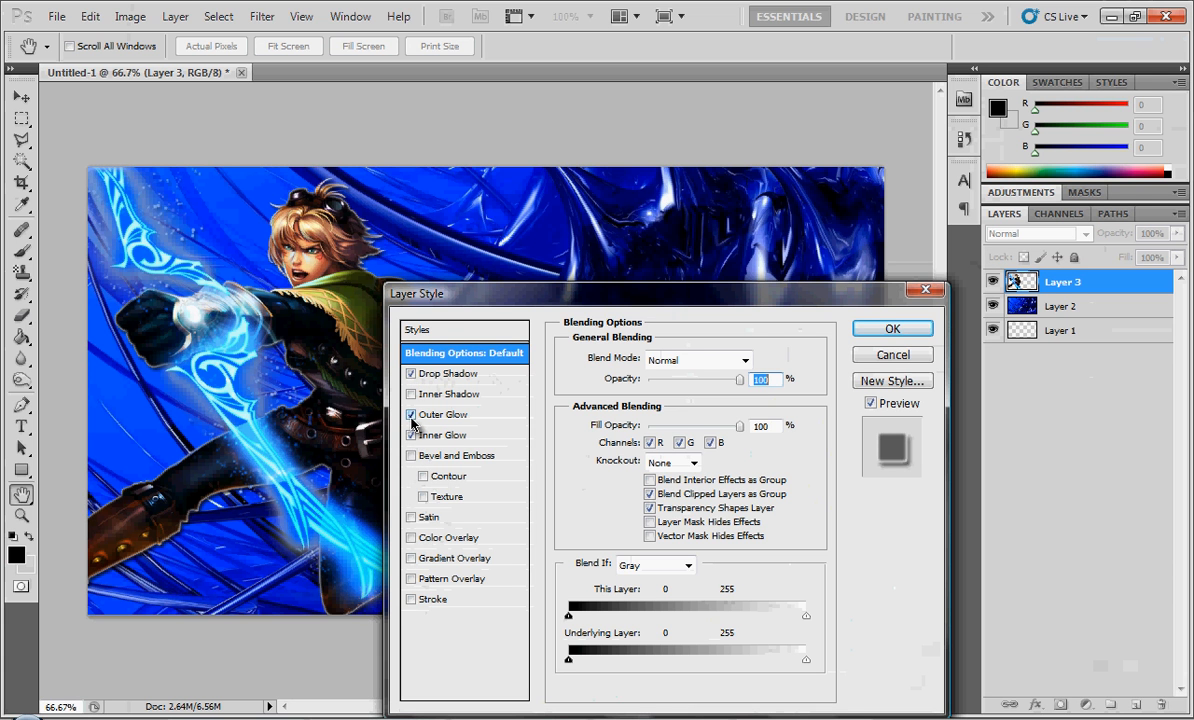
pyautogui.click(413, 414)
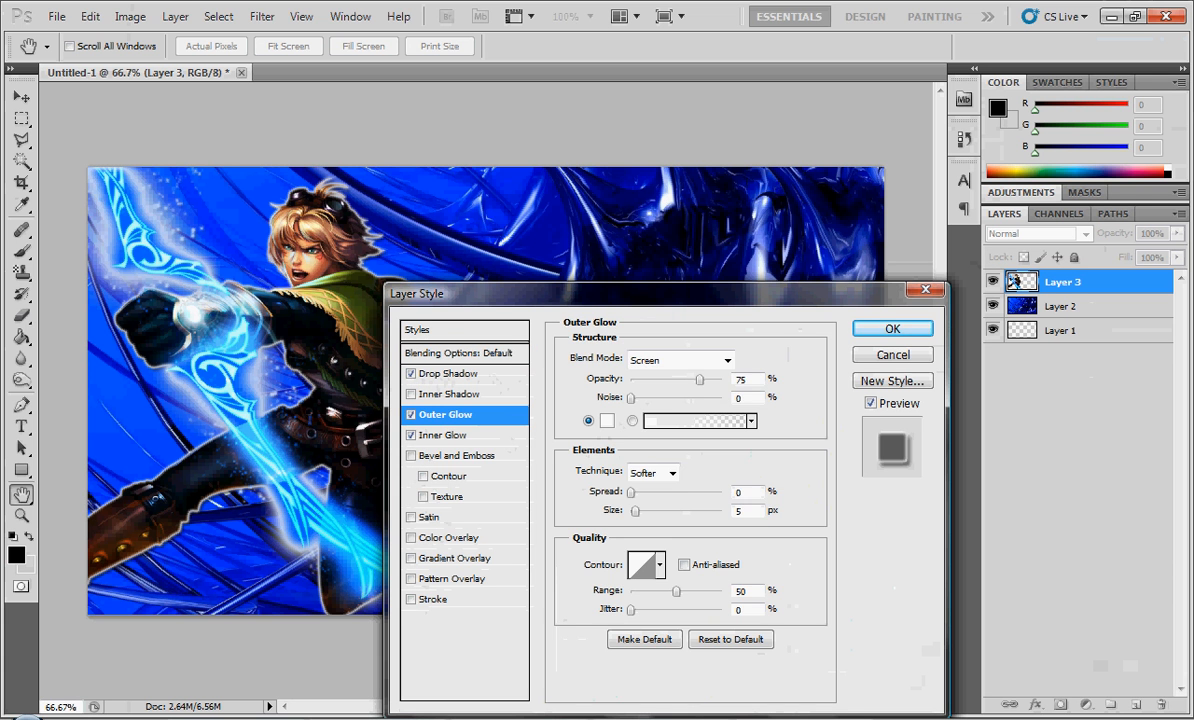
# - Set the Outer Glow colour to light cyan b0feff, sampled from the character's glowing bow
pyautogui.click(606, 420)
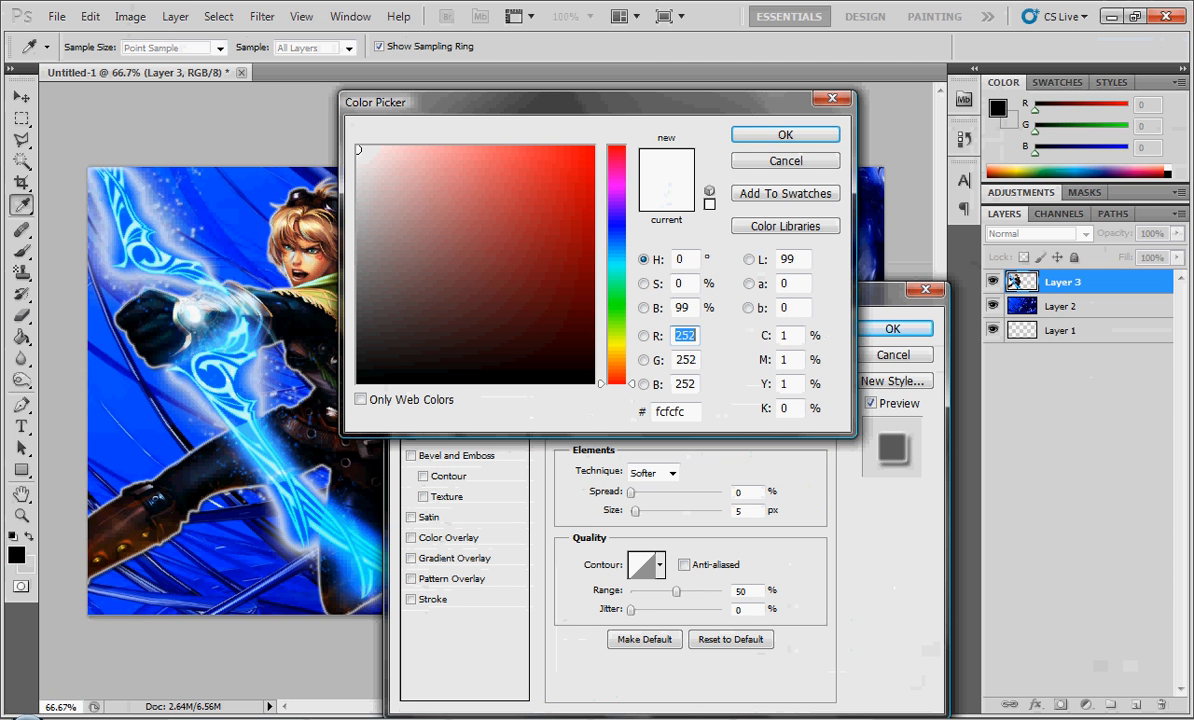
pyautogui.click(244, 410)
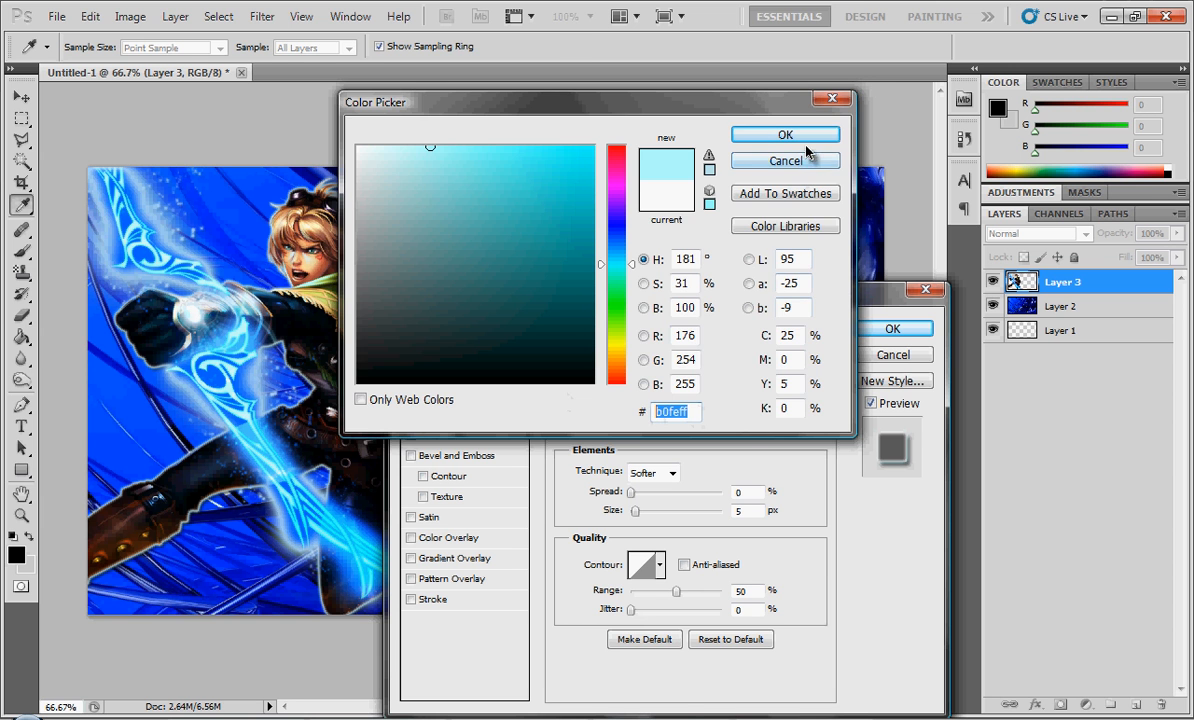
pyautogui.click(754, 138)
pyautogui.click(445, 435)
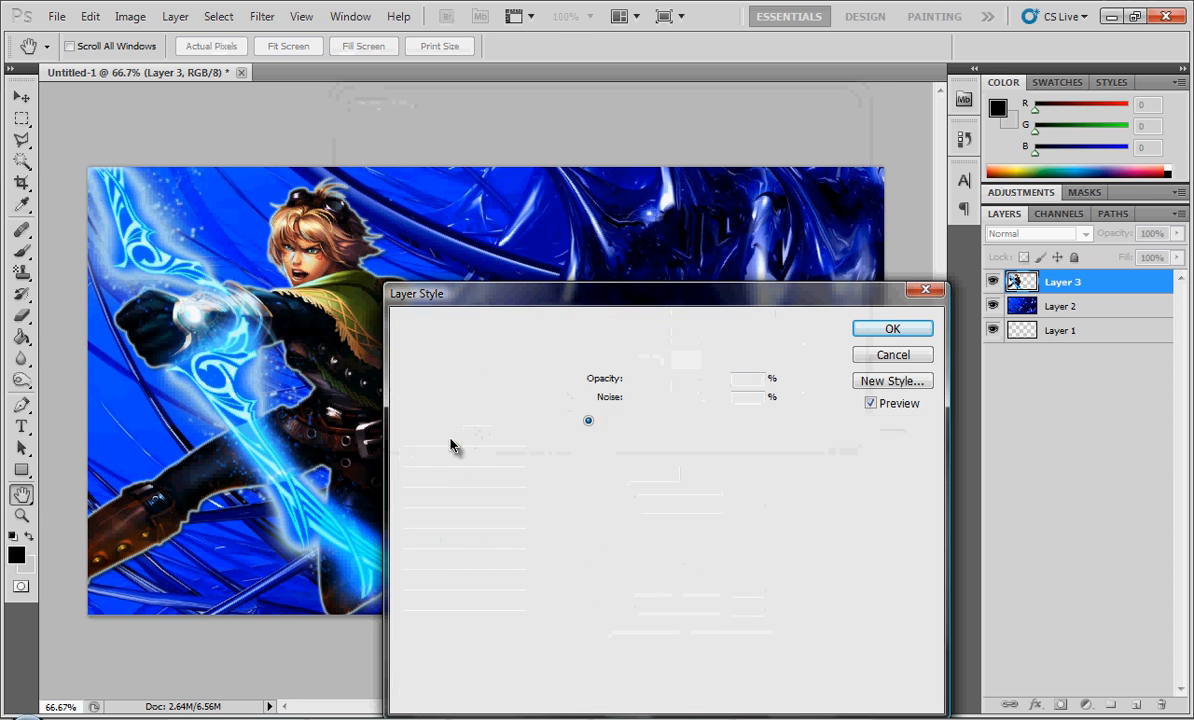
pyautogui.click(609, 421)
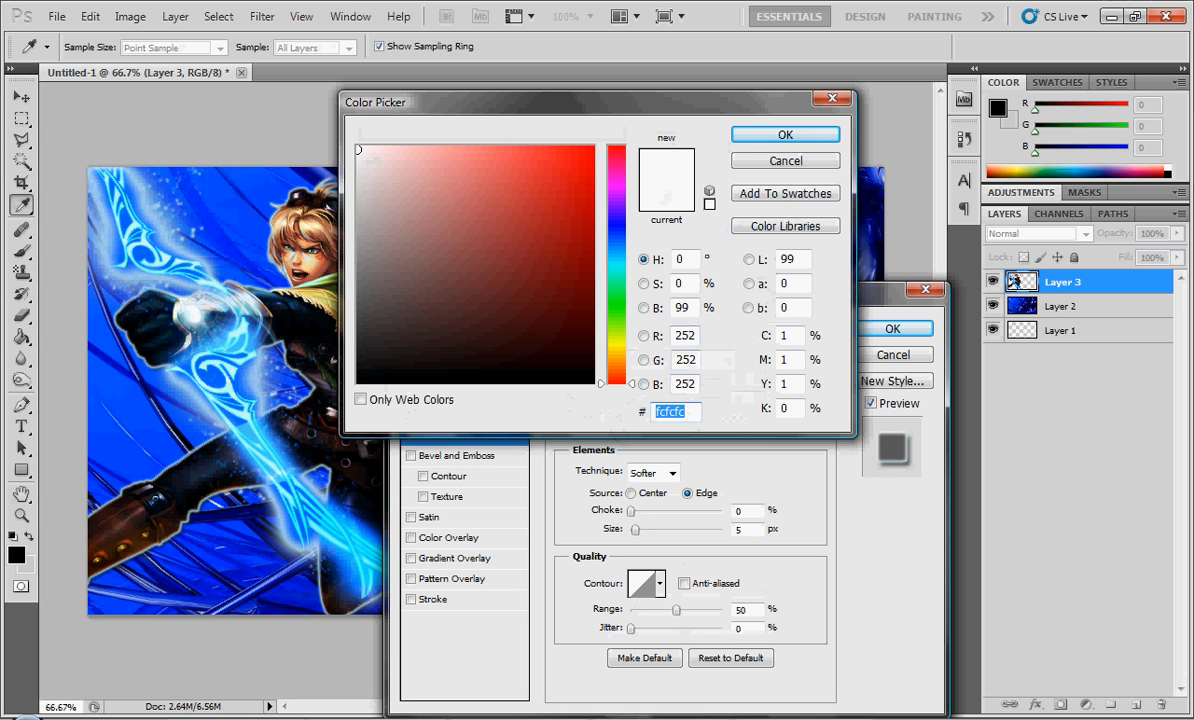
pyautogui.click(763, 160)
# - Copy the Outer Glow's hex colour b0feff and enter it as the Inner Glow colour
pyautogui.click(487, 418)
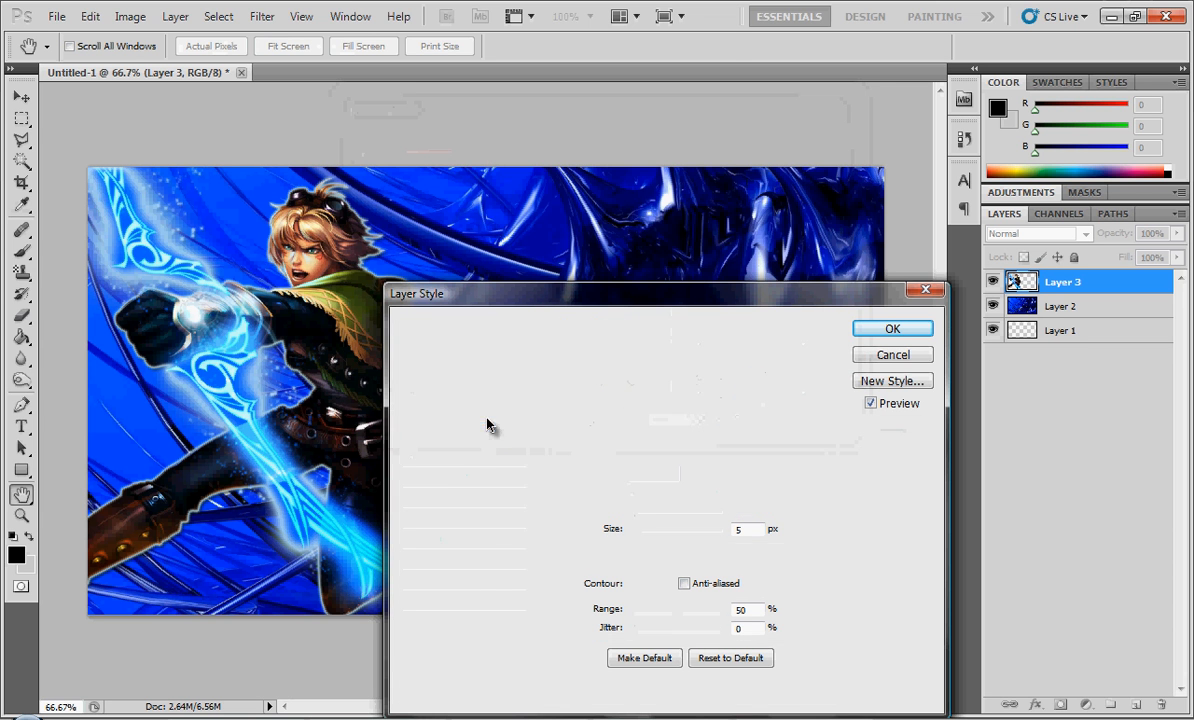
pyautogui.click(600, 418)
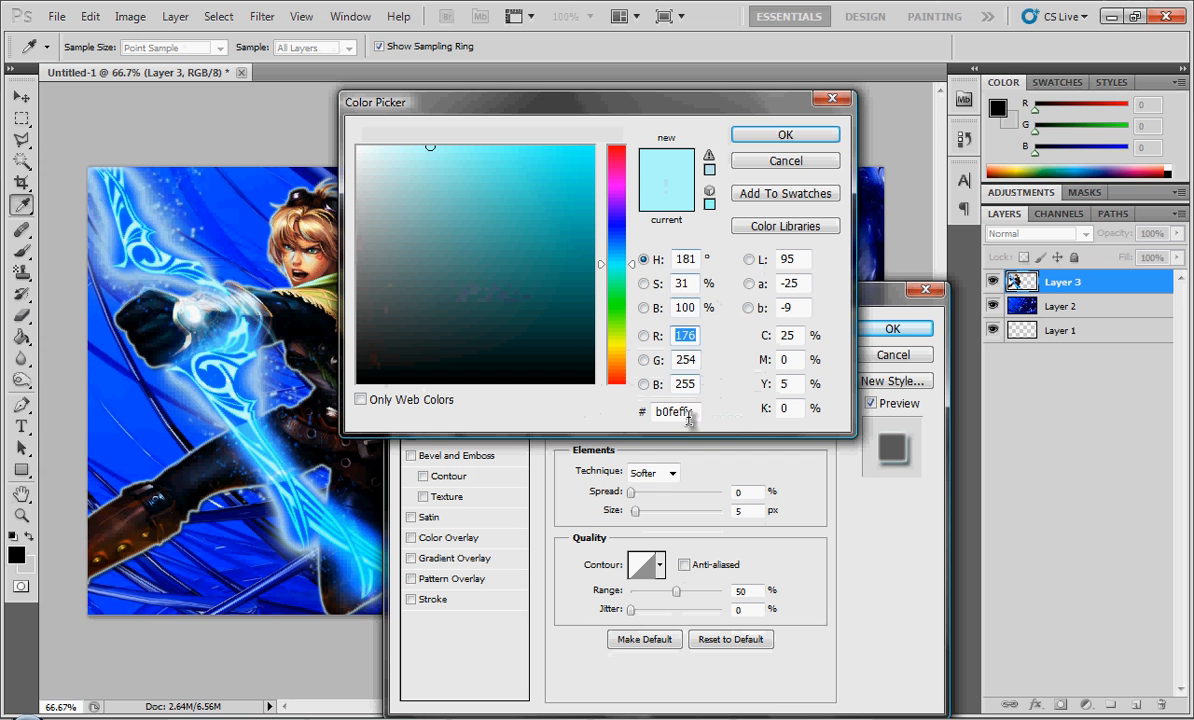
pyautogui.click(688, 418)
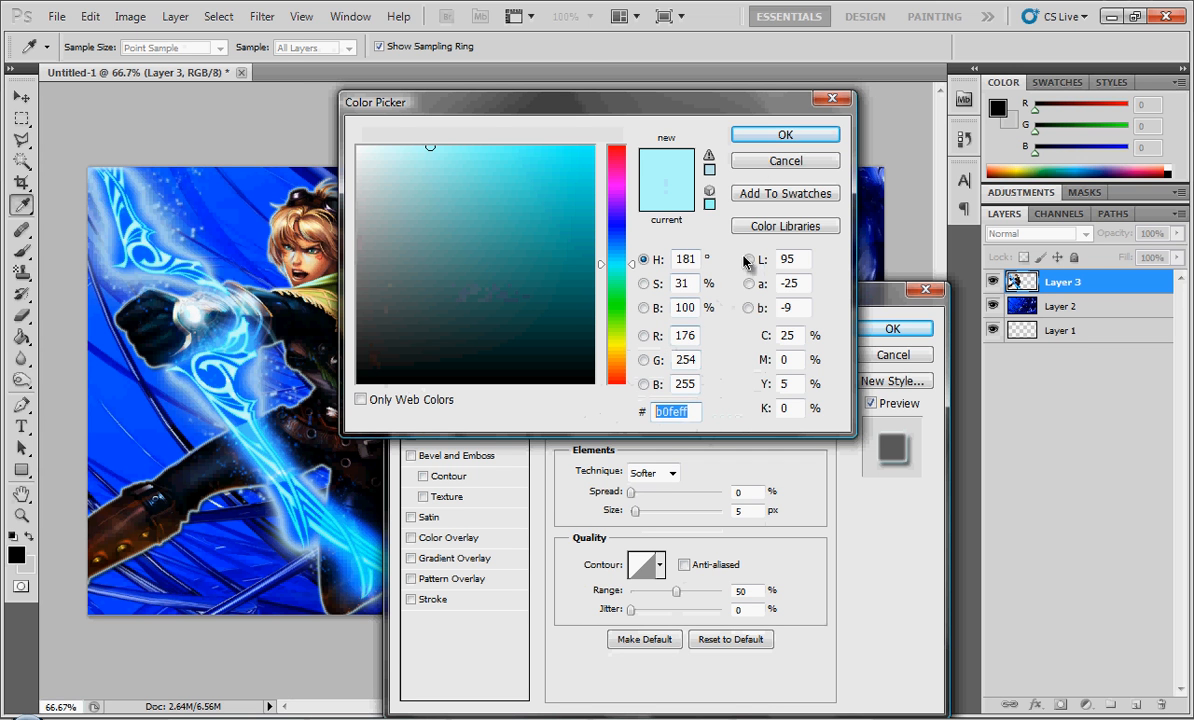
pyautogui.click(762, 140)
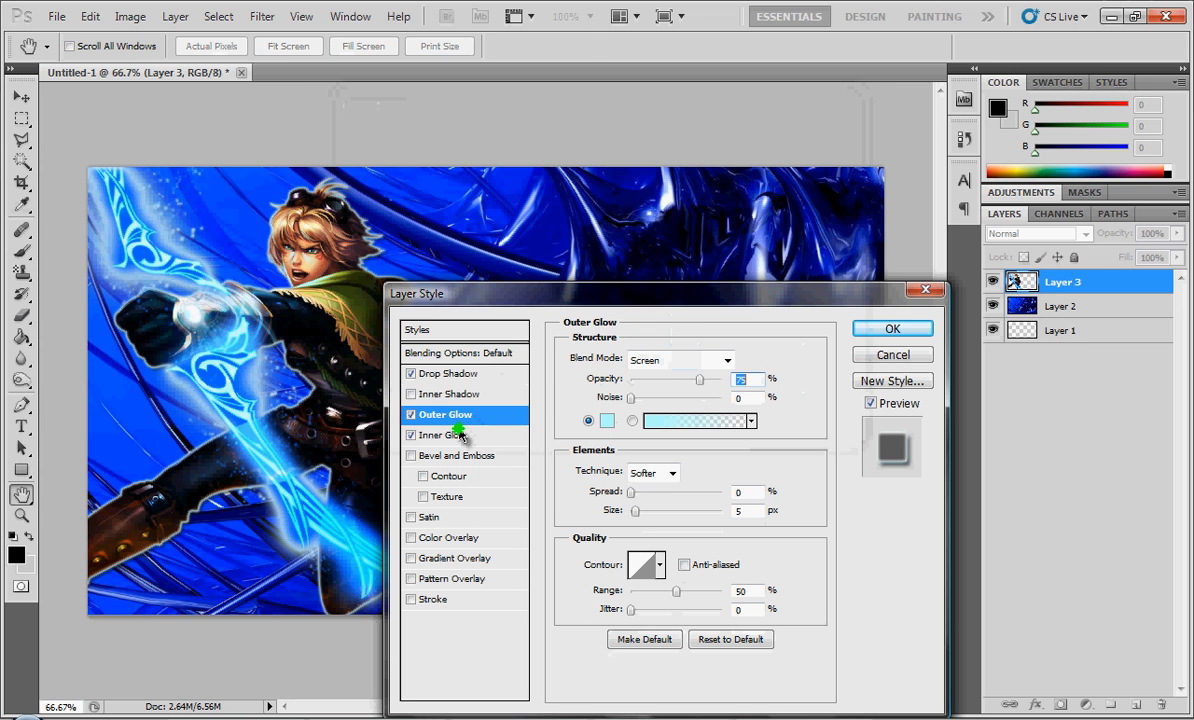
pyautogui.click(455, 436)
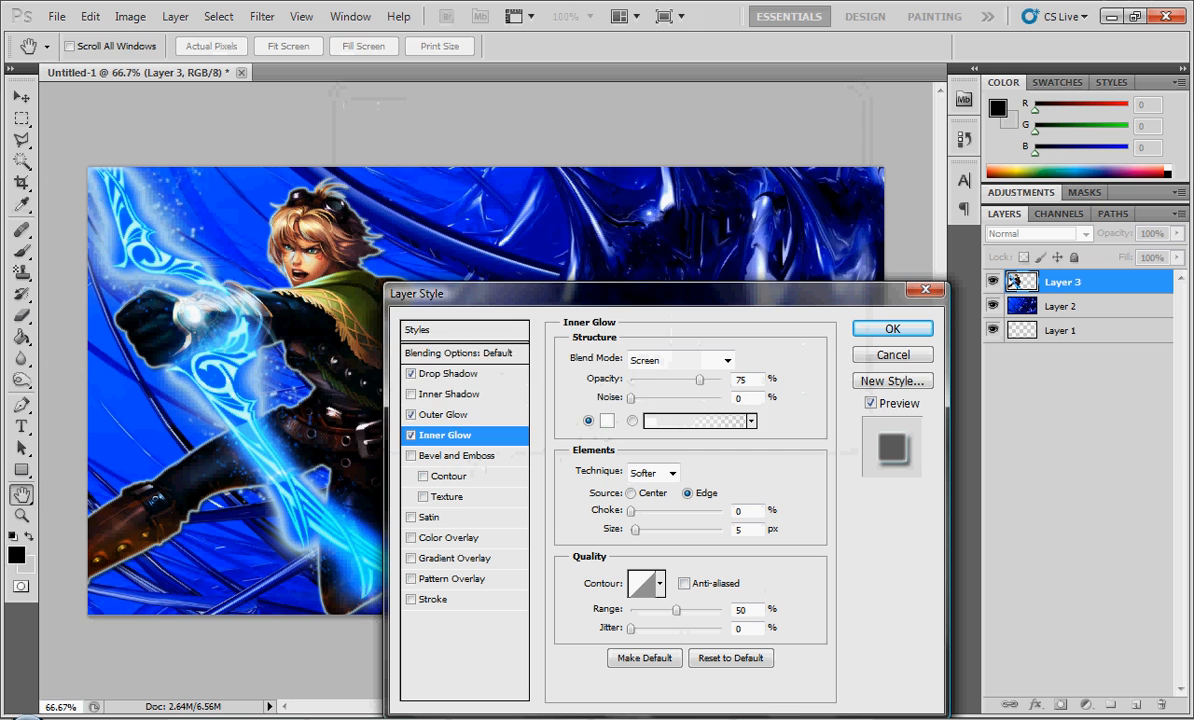
pyautogui.click(607, 420)
pyautogui.moveTo(698, 413); pyautogui.dragTo(610, 413)
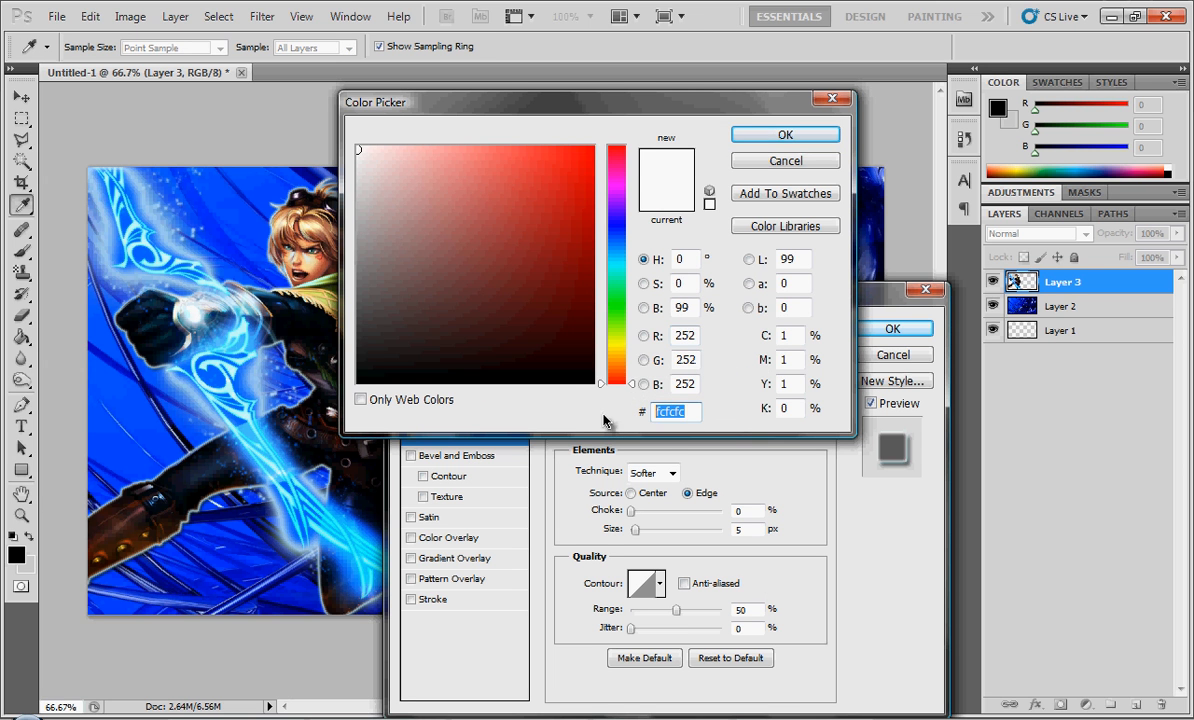
pyautogui.write('b0feff')
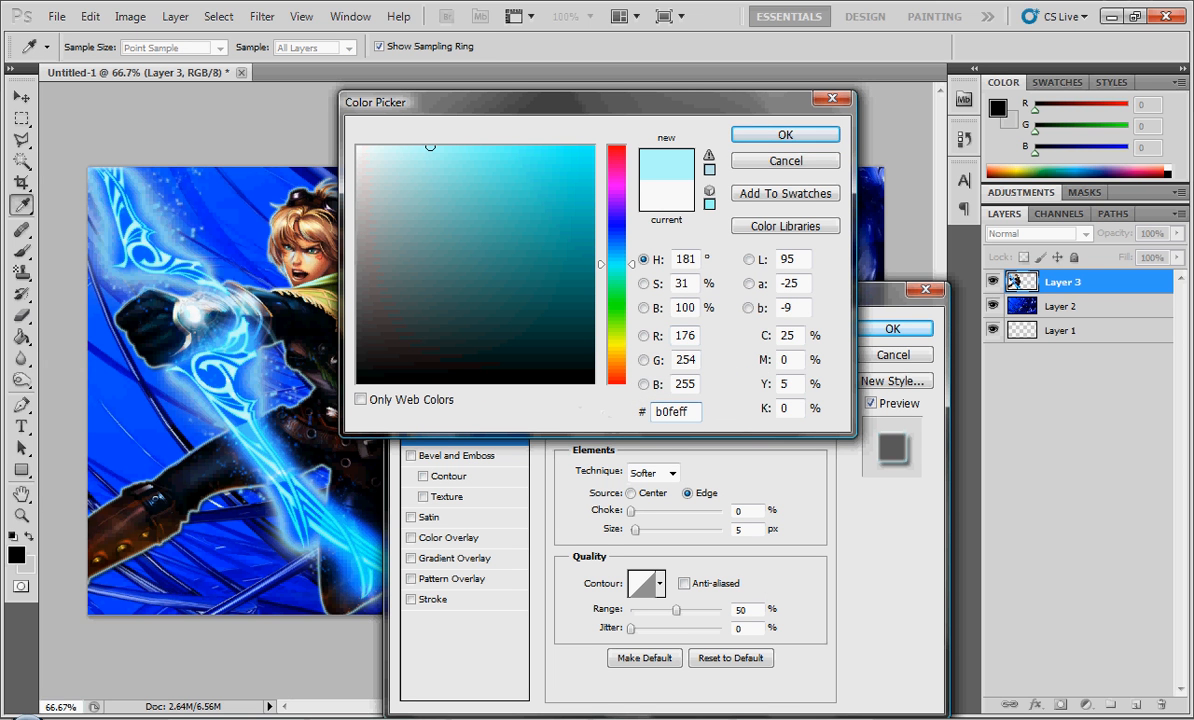
# - Darken the Inner Glow colour to teal 00b1bc and apply the layer style to Layer 3
pyautogui.moveTo(430, 147); pyautogui.dragTo(589, 198)
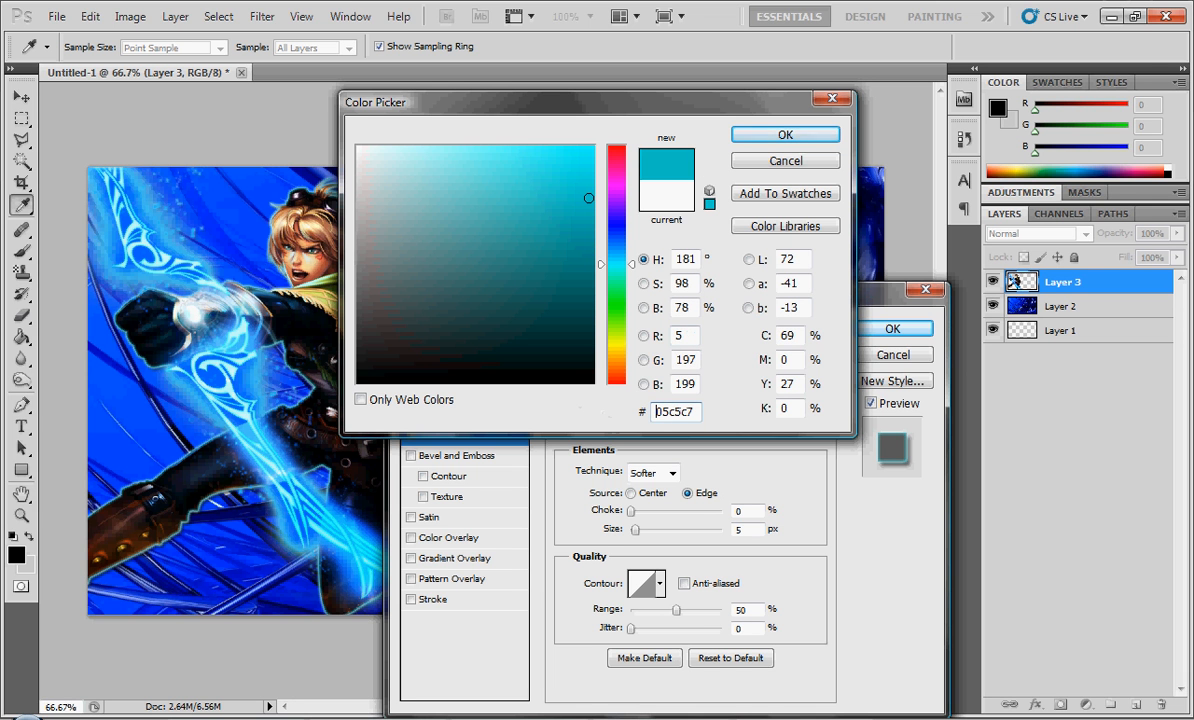
pyautogui.moveTo(589, 198); pyautogui.dragTo(621, 208)
pyautogui.click(594, 252)
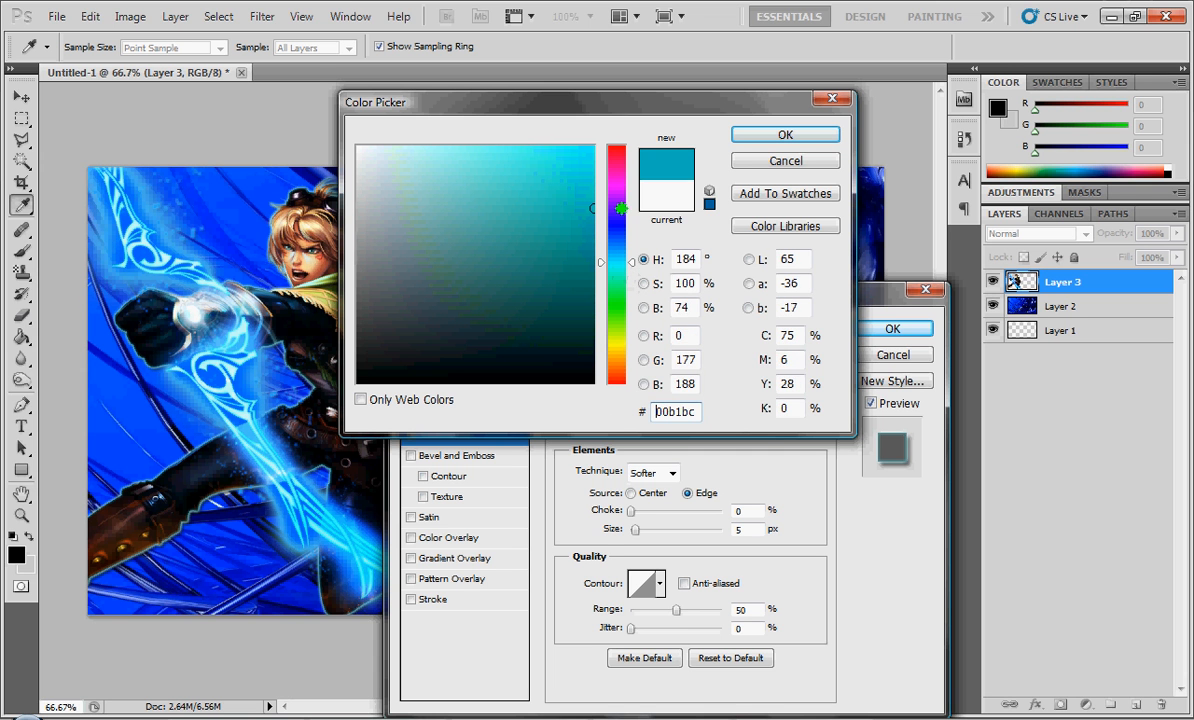
pyautogui.click(784, 135)
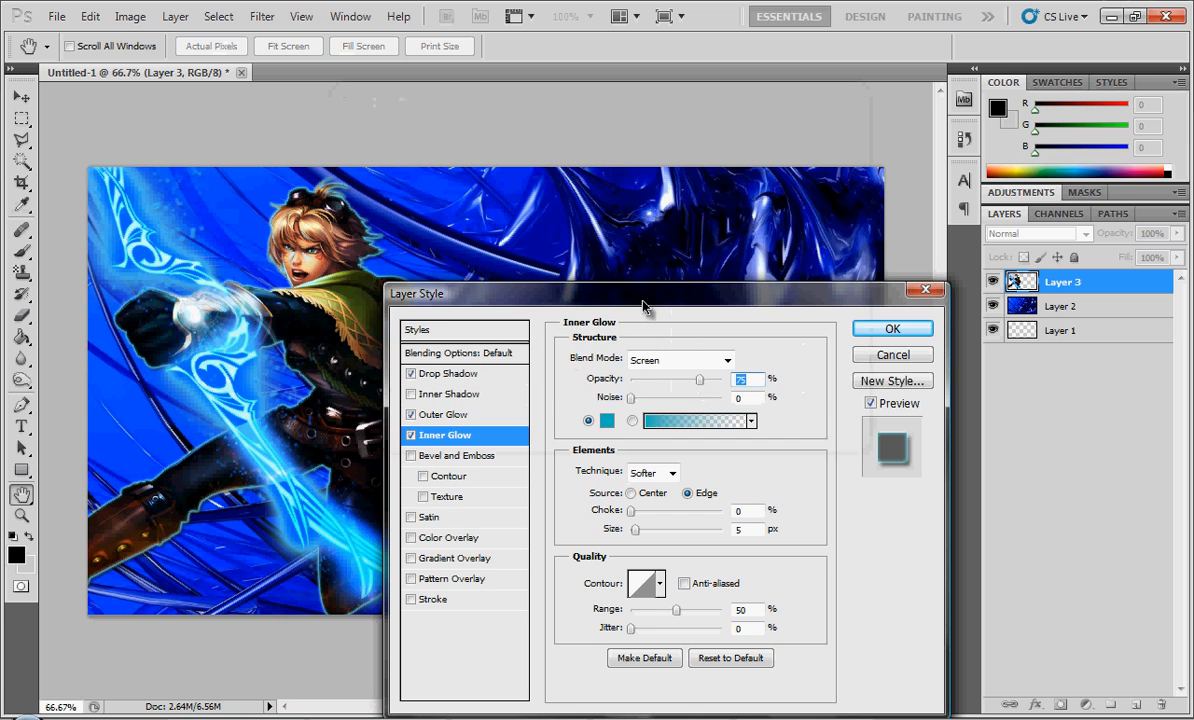
pyautogui.moveTo(643, 305); pyautogui.dragTo(617, 215)
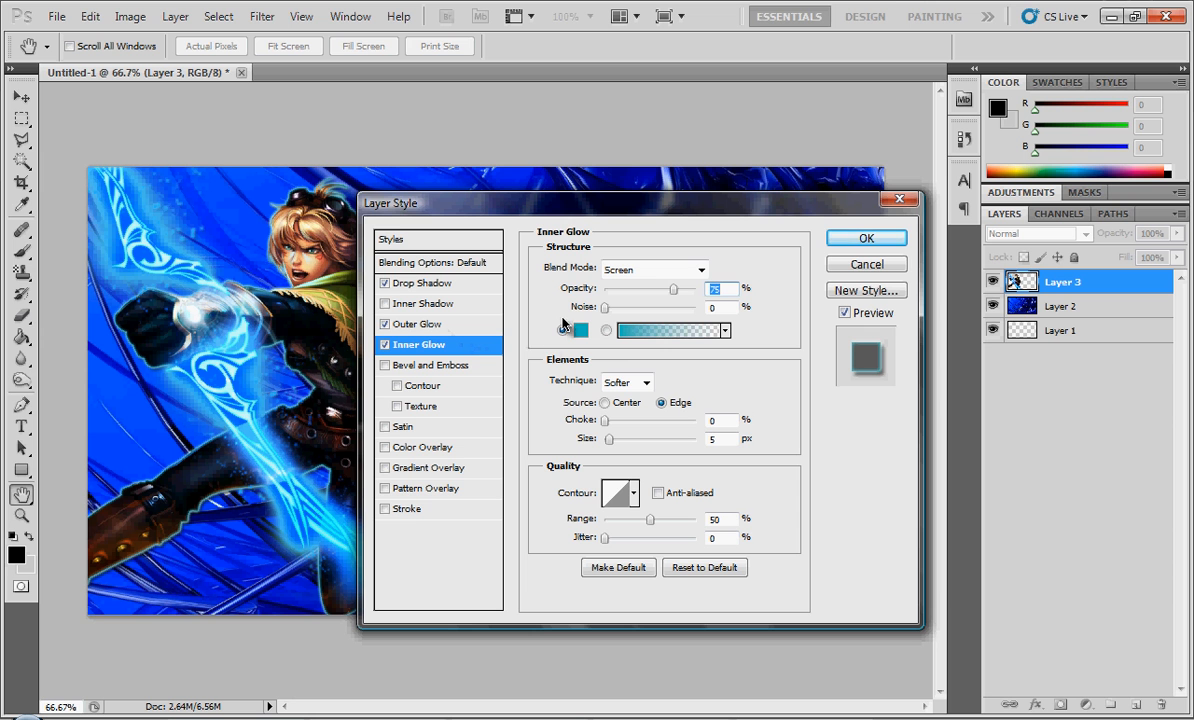
pyautogui.click(835, 238)
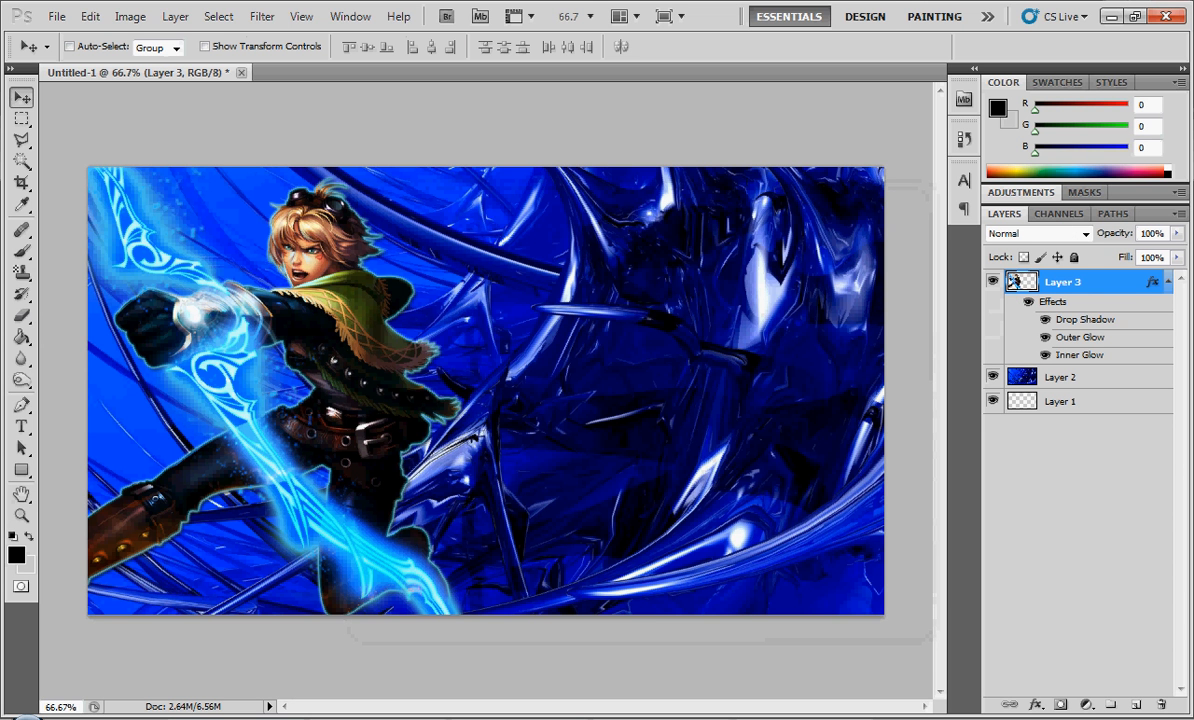
pyautogui.moveTo(661, 718)
pyautogui.click(1168, 282)
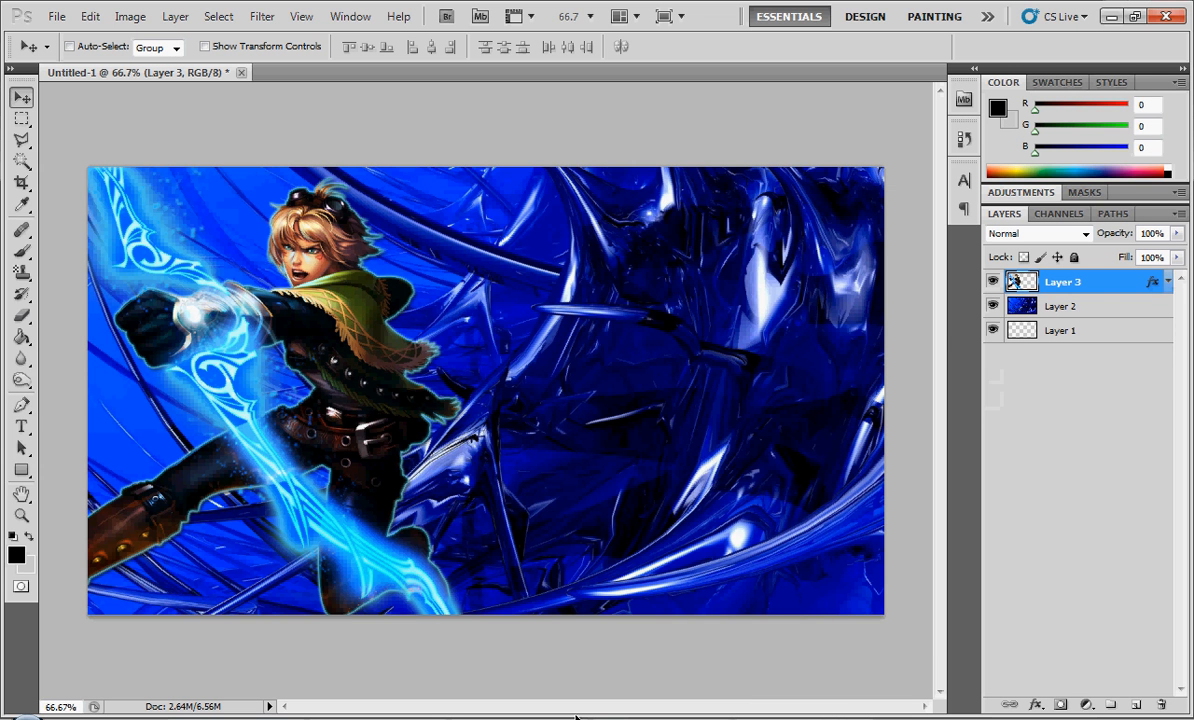
pyautogui.click(1111, 16)
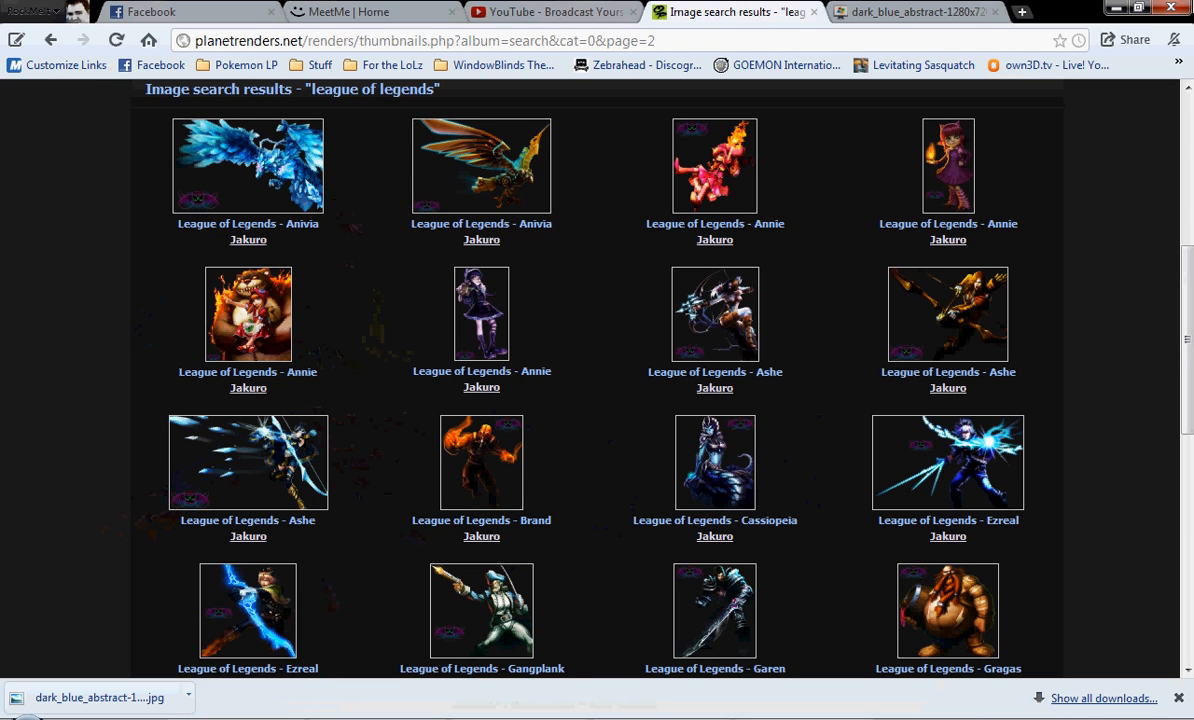
pyautogui.hotkey('alt', 'Tab')
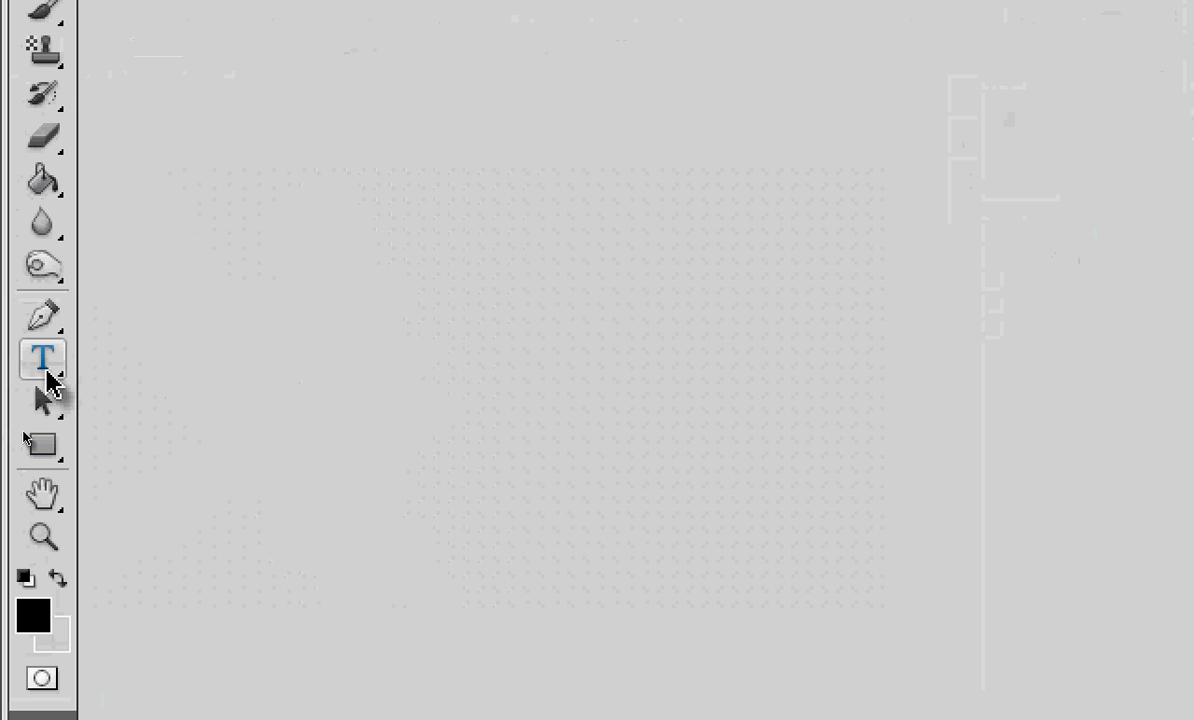
# - Add a text layer reading "For The LoLz" across the upper part of the canvas
pyautogui.click(43, 362)
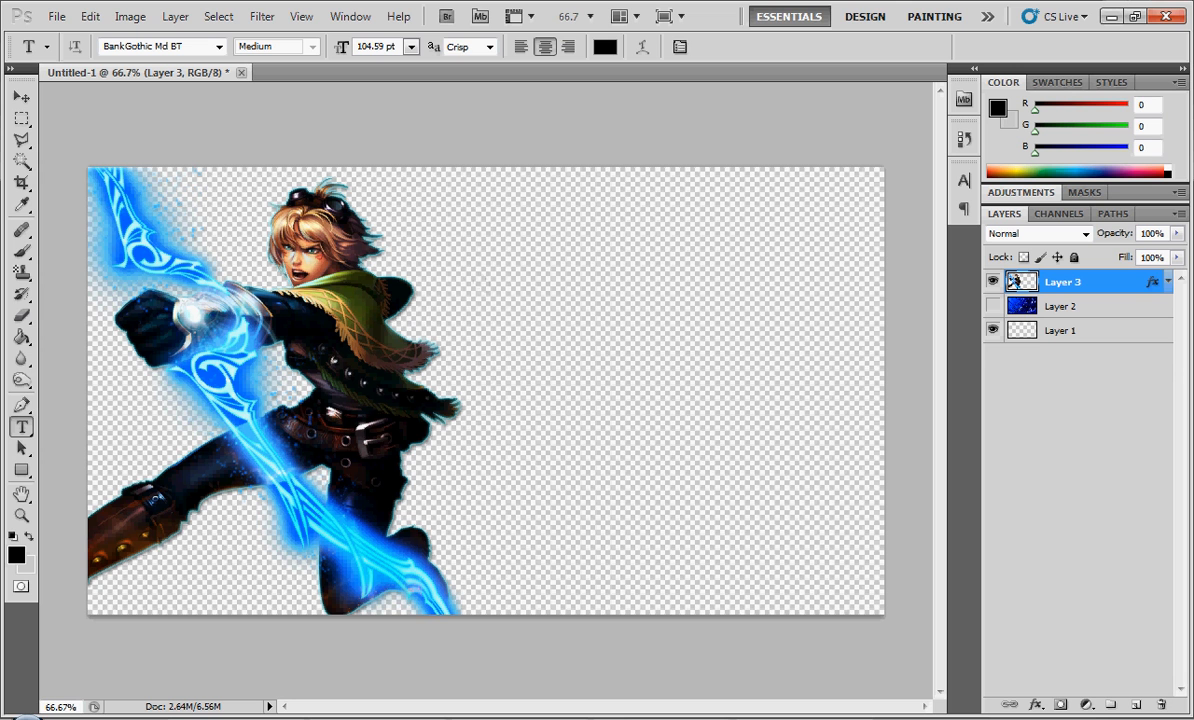
pyautogui.click(469, 242)
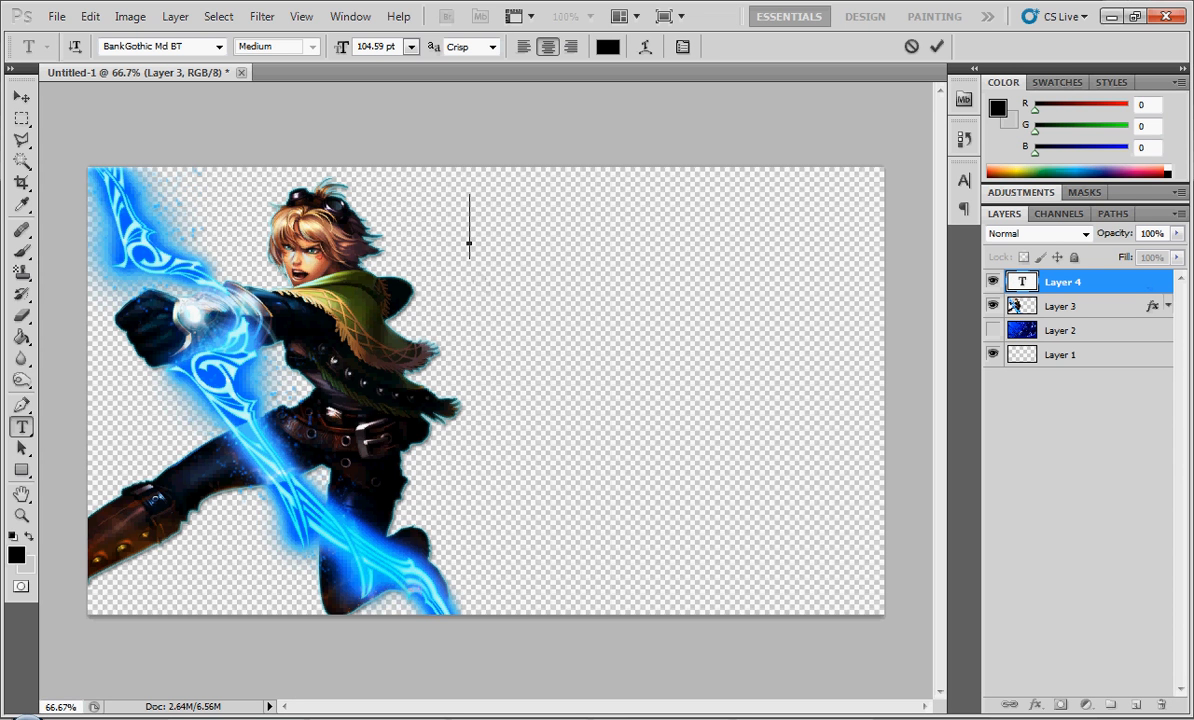
pyautogui.write('For')
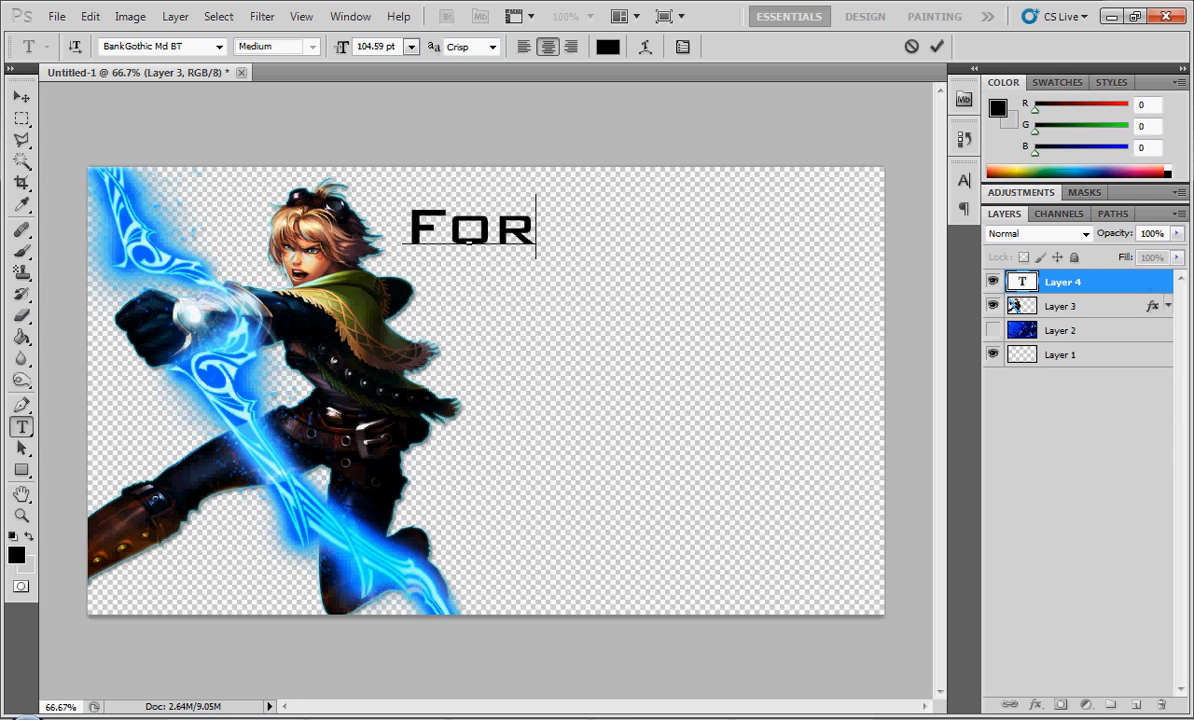
pyautogui.write(' The Lo')
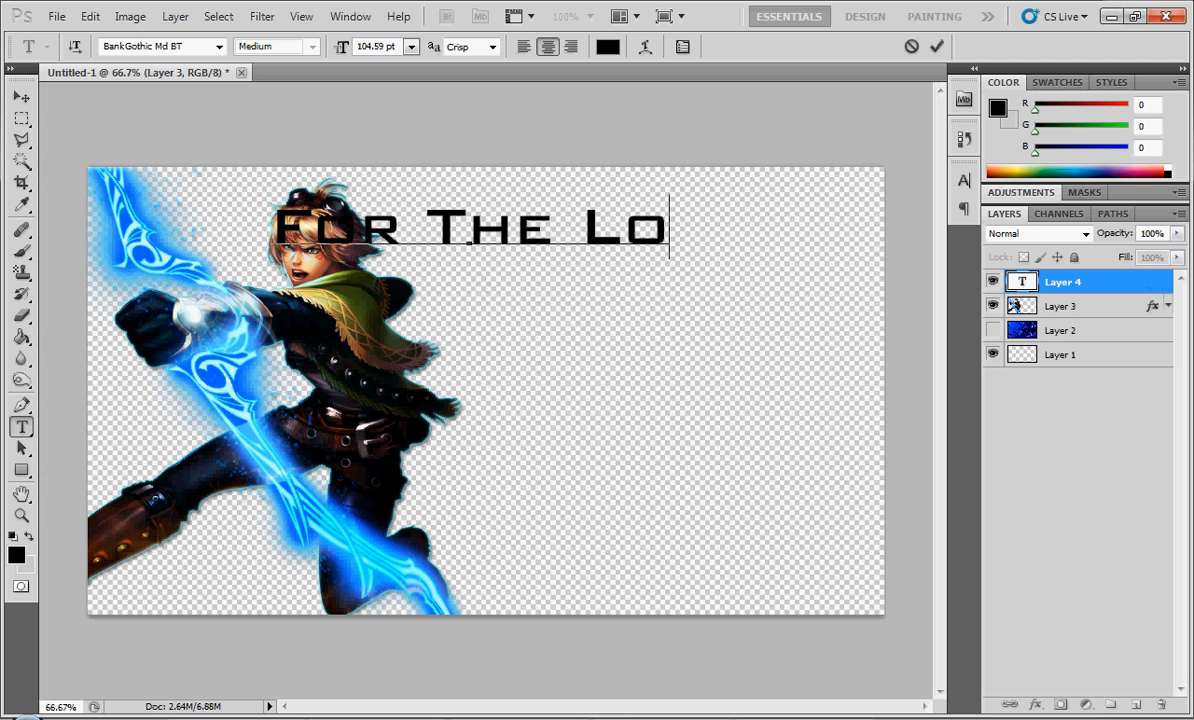
pyautogui.write('Lz')
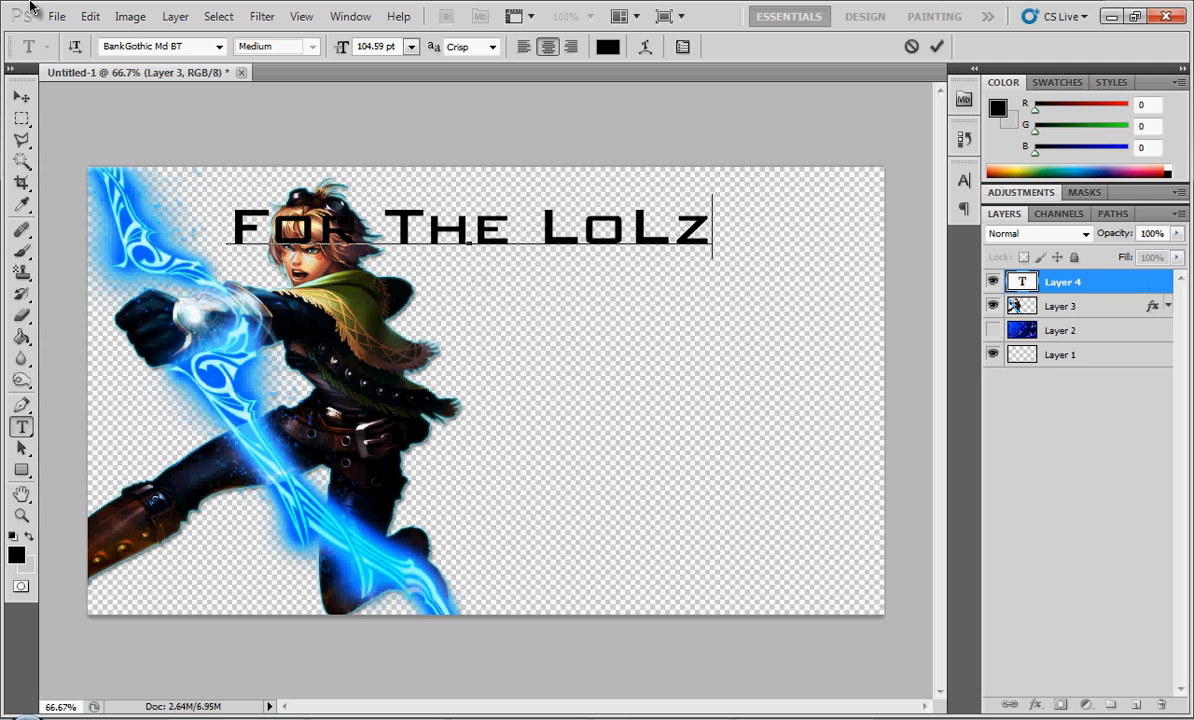
pyautogui.click(21, 97)
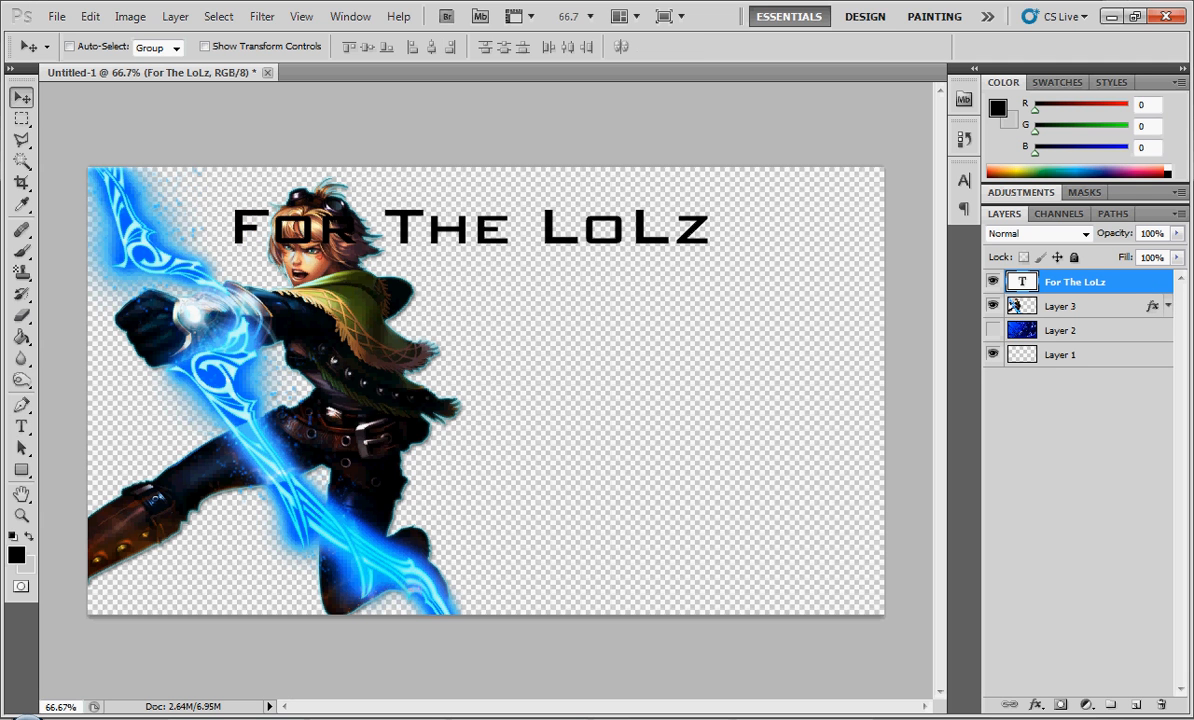
# - Scale the "For The LoLz" text to 83.76% and move it to the empty area beside the character's shoulder
pyautogui.hotkey('ctrl', 't')
pyautogui.moveTo(711, 258); pyautogui.dragTo(634, 248)
pyautogui.click(21, 97)
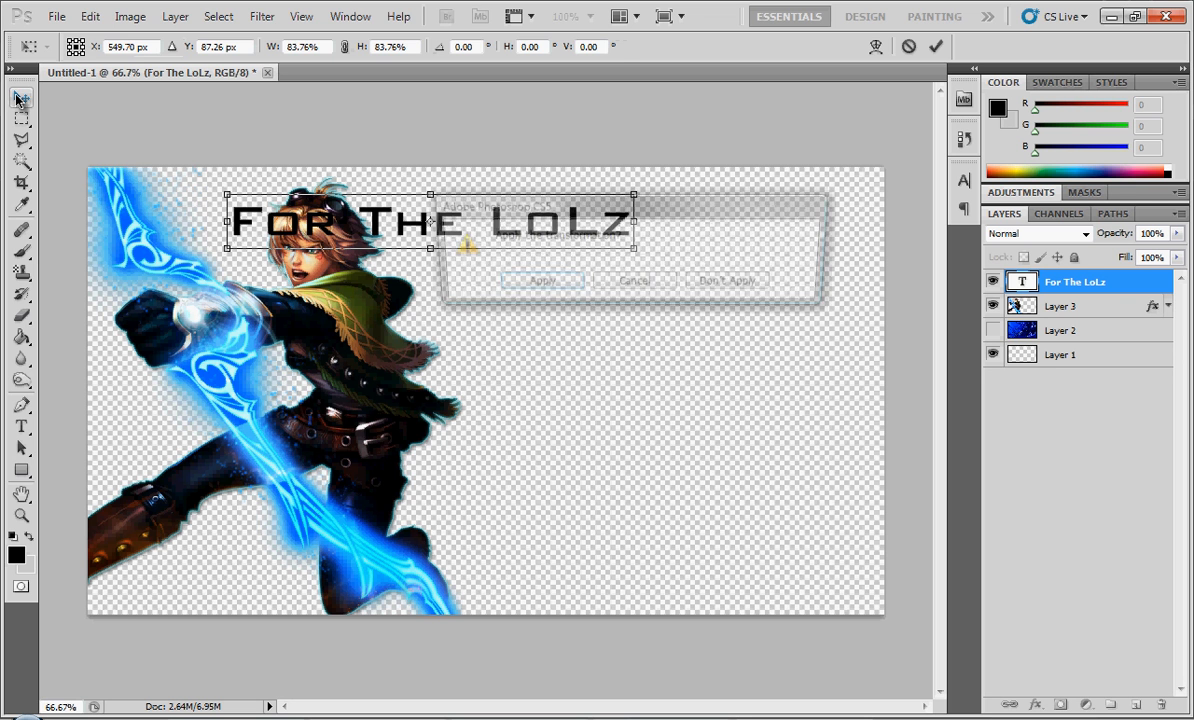
pyautogui.click(532, 284)
pyautogui.moveTo(503, 248); pyautogui.dragTo(668, 291)
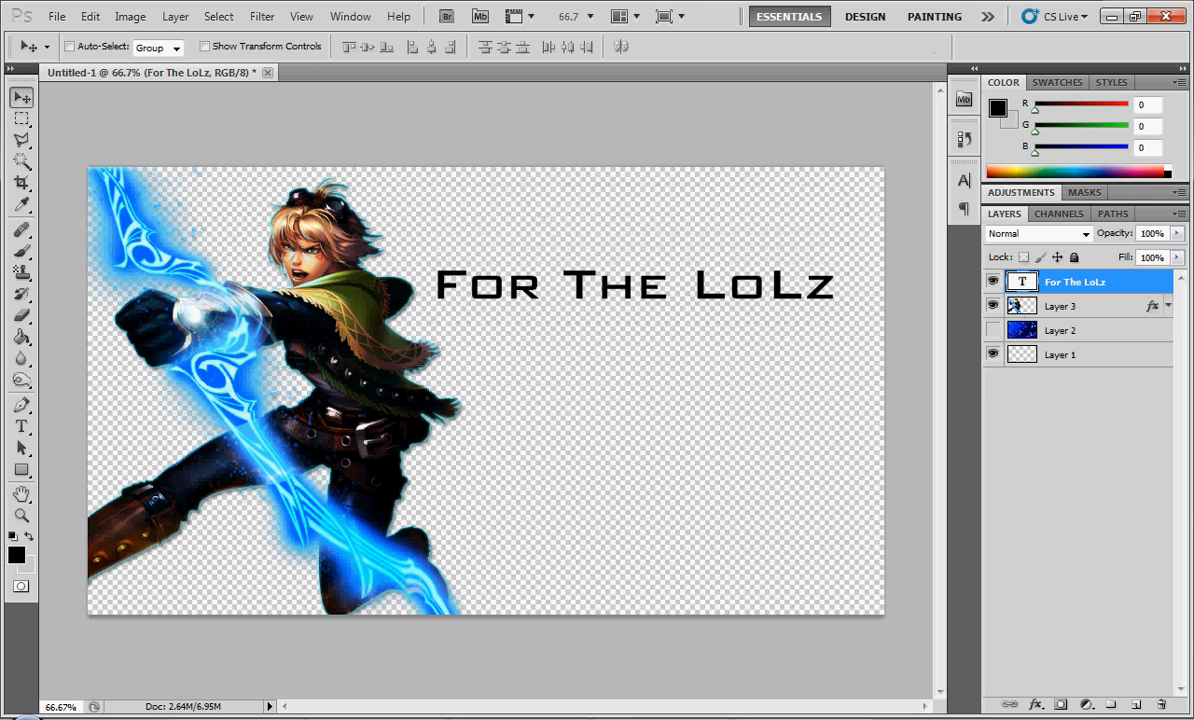
# - Duplicate the "For The LoLz" text layer and change the copy's text to "Episode 22"
pyautogui.hotkey('ctrl', 'j')
pyautogui.doubleClick(1024, 283)
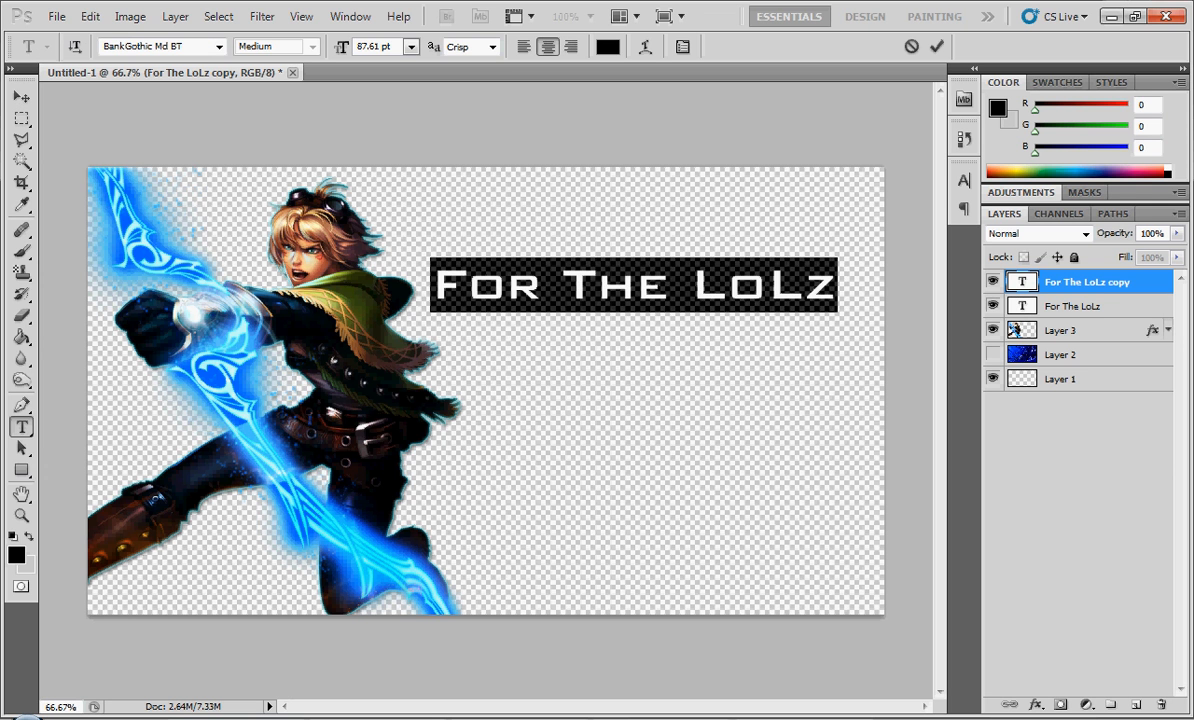
pyautogui.click(688, 288)
pyautogui.press('BackSpace')
pyautogui.press('BackSpace')
pyautogui.press('BackSpace')
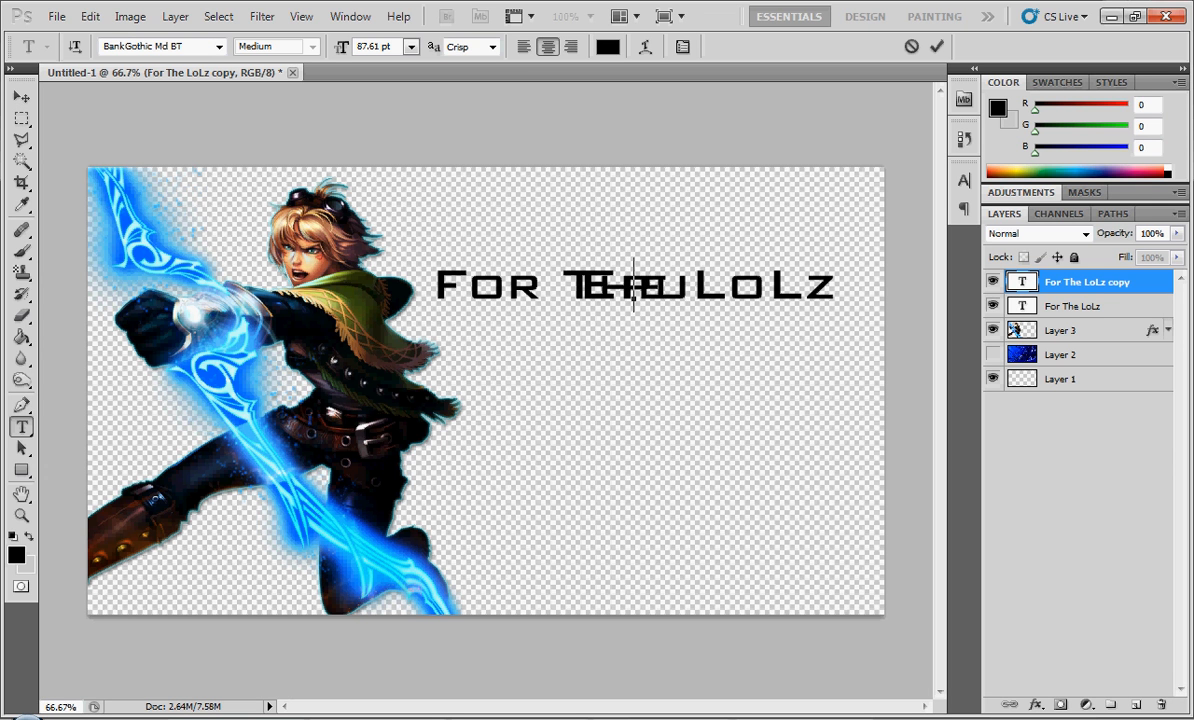
pyautogui.write('Ez')
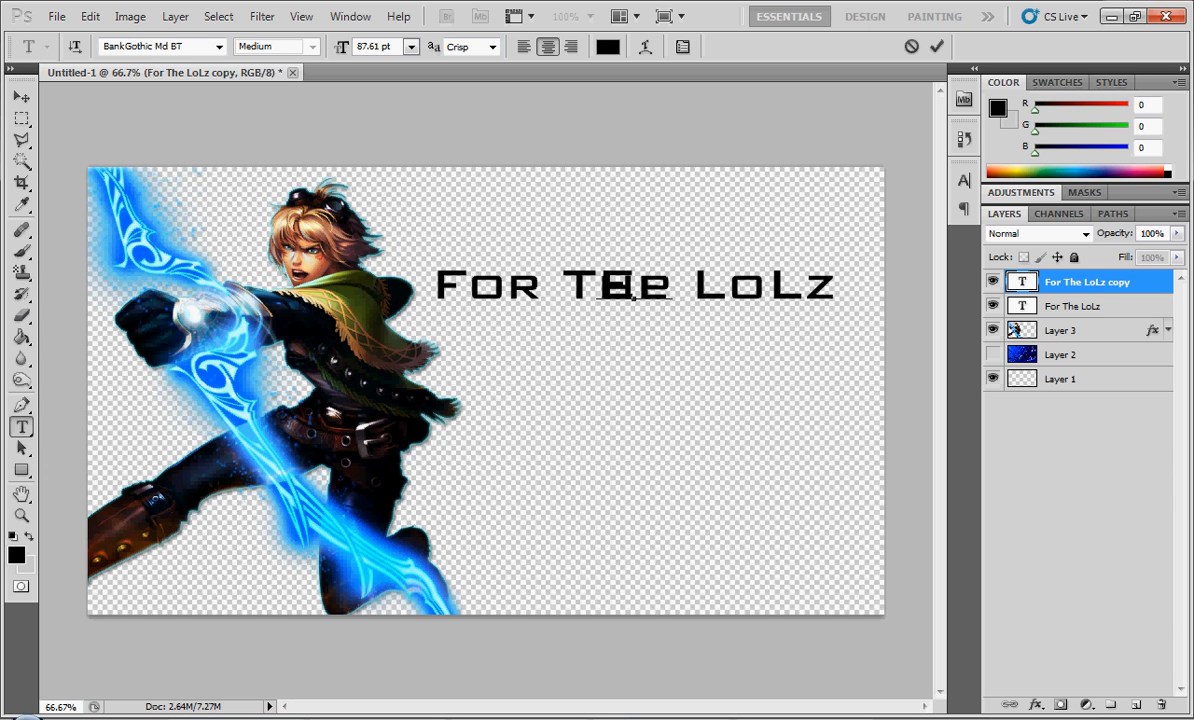
pyautogui.write('isode ')
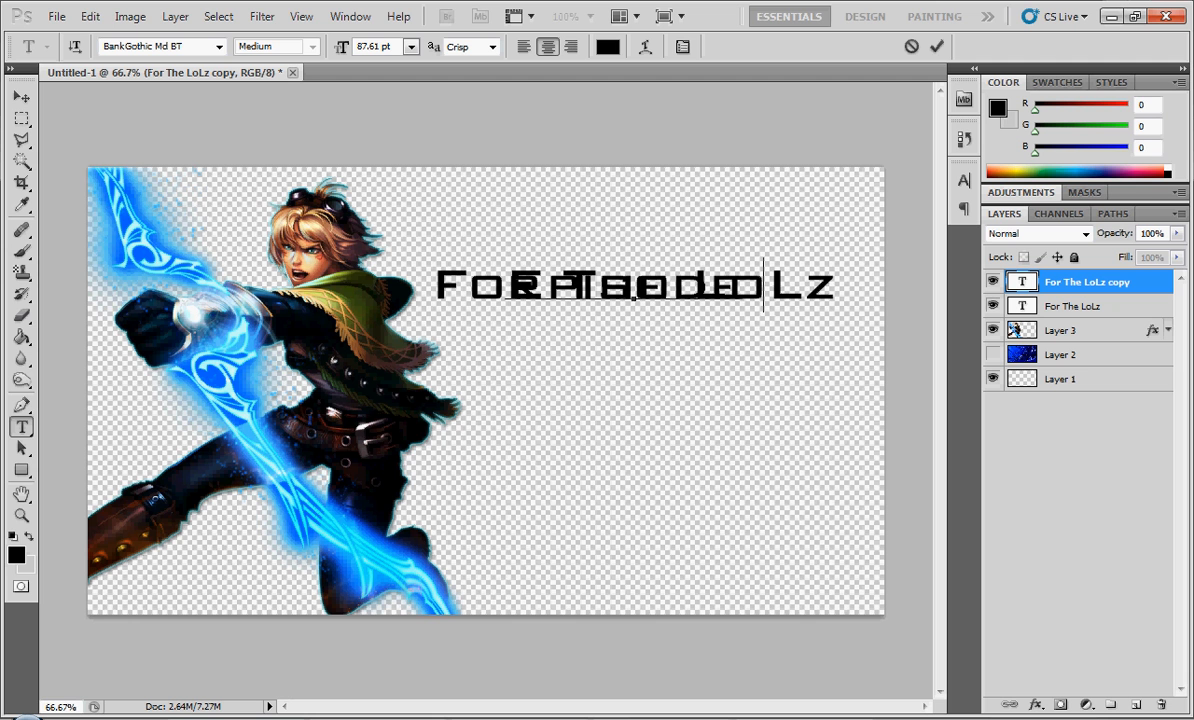
pyautogui.write('02')
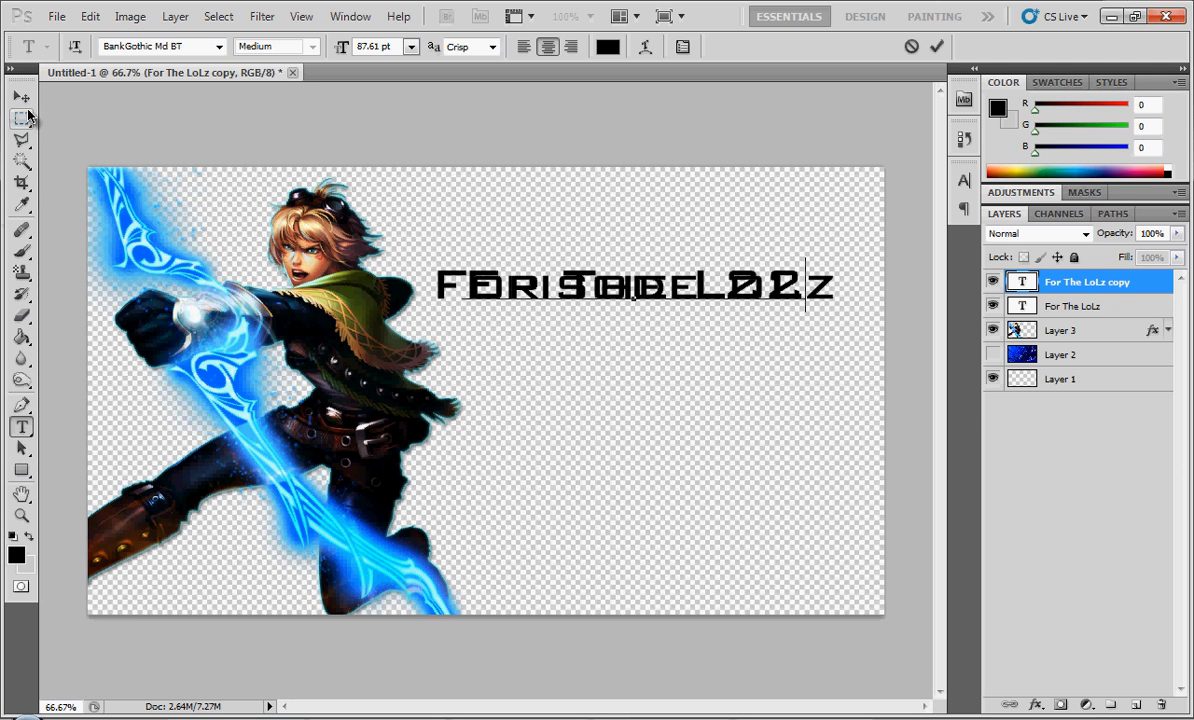
pyautogui.click(21, 96)
# - Move the "Episode 22" text into the lower-right corner of the canvas, nudging it slightly upward
pyautogui.moveTo(573, 341); pyautogui.dragTo(664, 604)
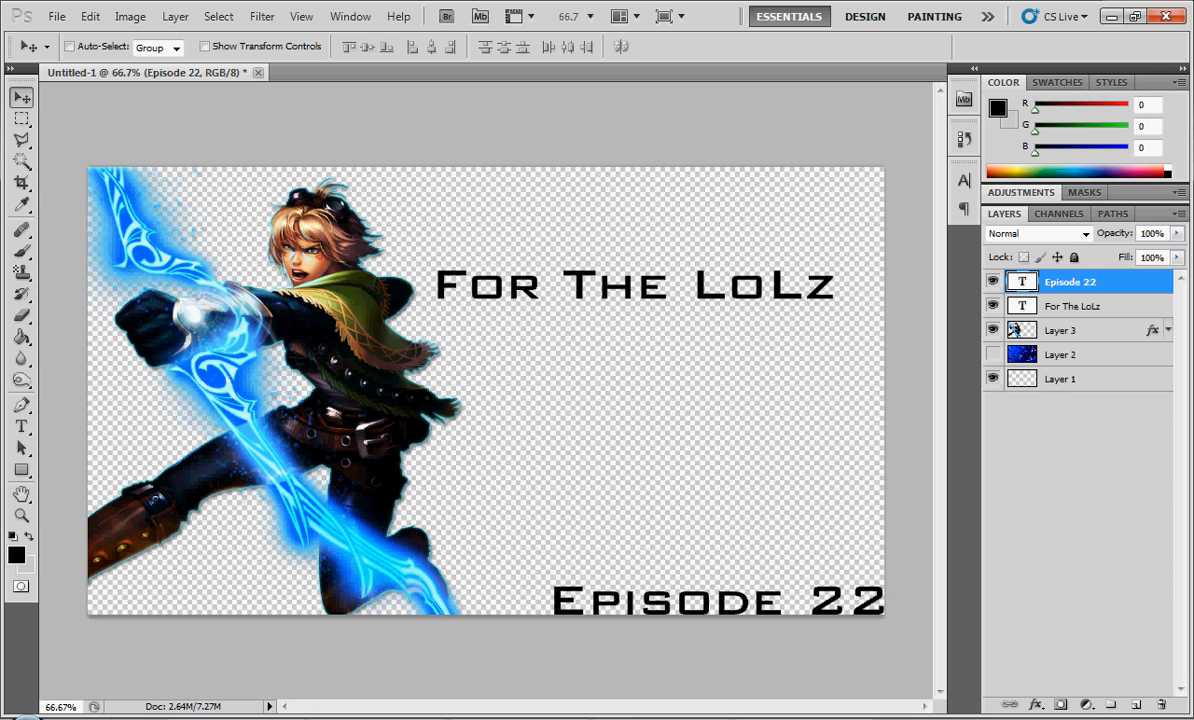
pyautogui.press('Up')
pyautogui.press('Up')
pyautogui.press('Up')
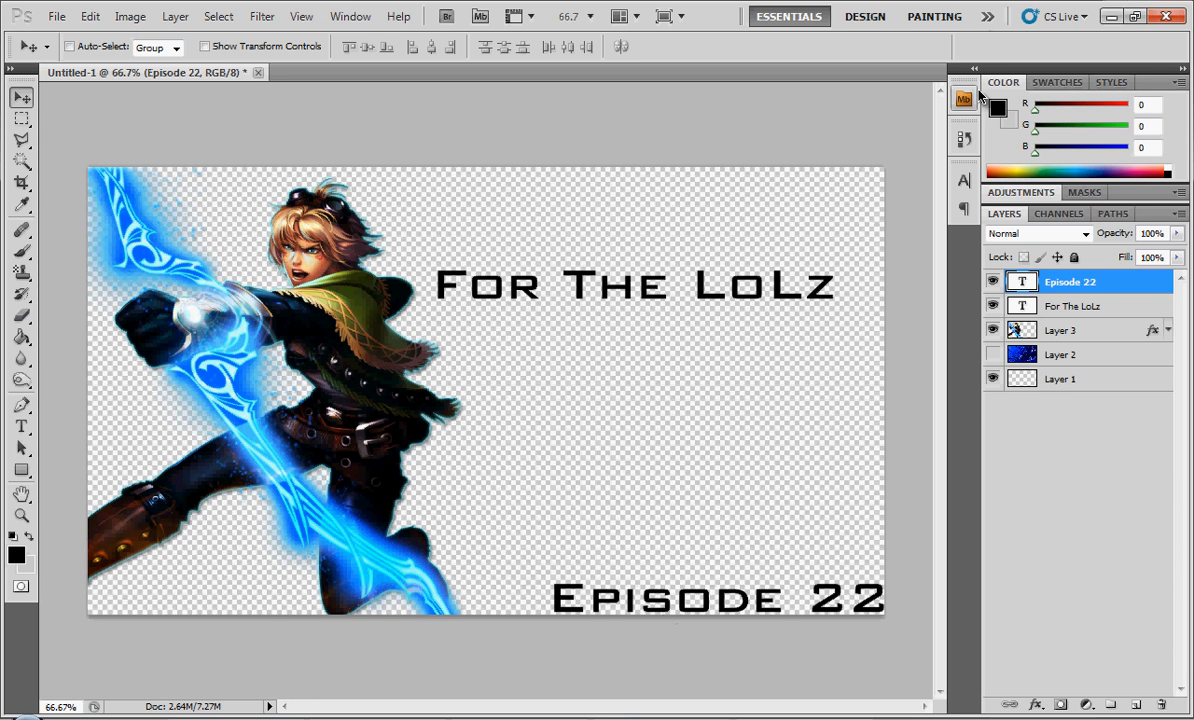
# - Duplicate the "Episode 22" text layer and change the copy's text to "Guide to EZ"
pyautogui.hotkey('ctrl', 'j')
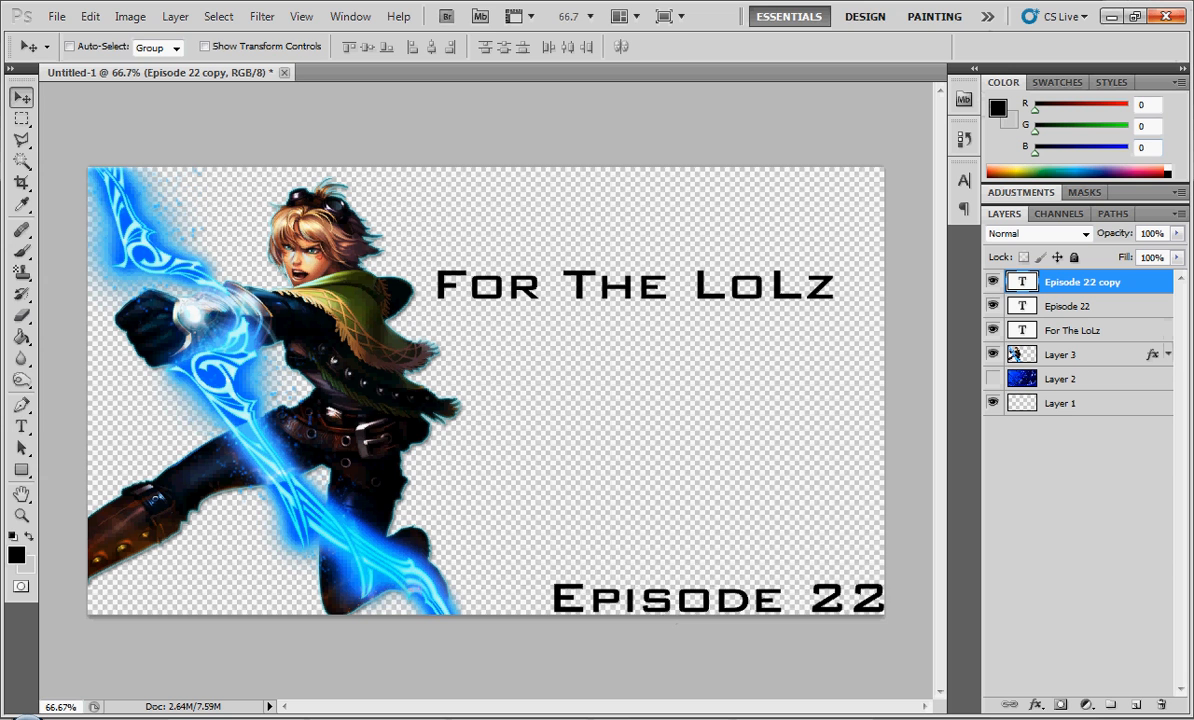
pyautogui.press('t')
pyautogui.press('Return')
pyautogui.write('Episode 2')
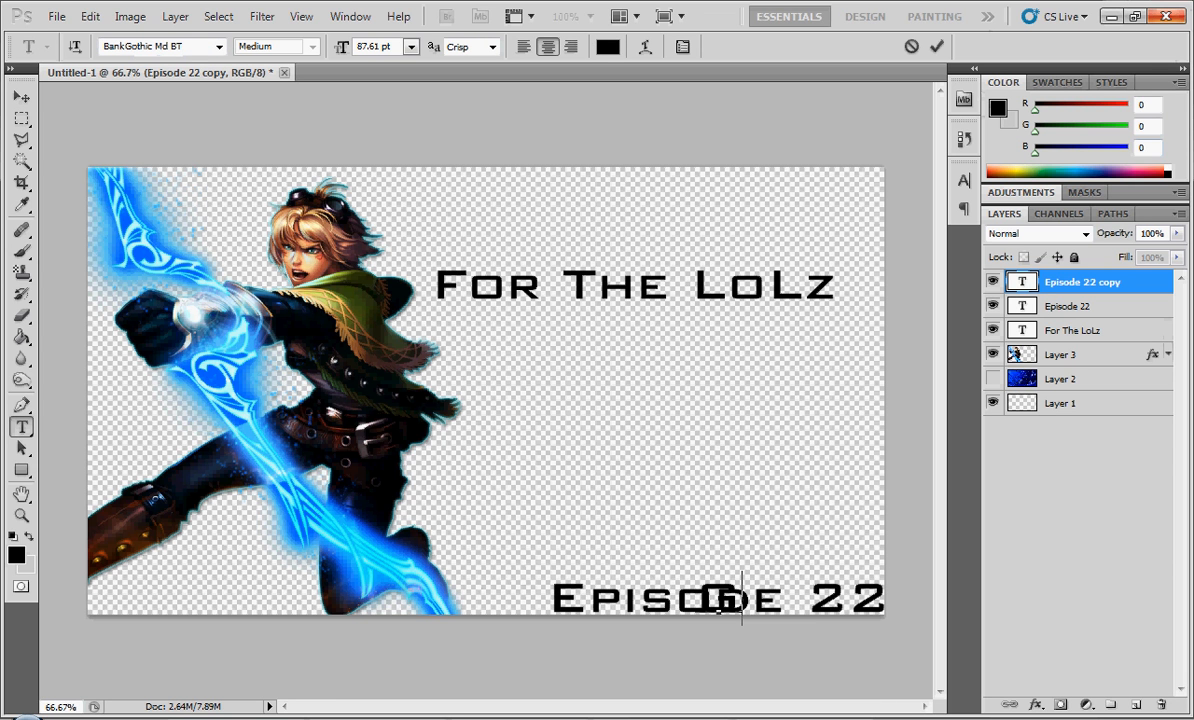
pyautogui.write('Ez')
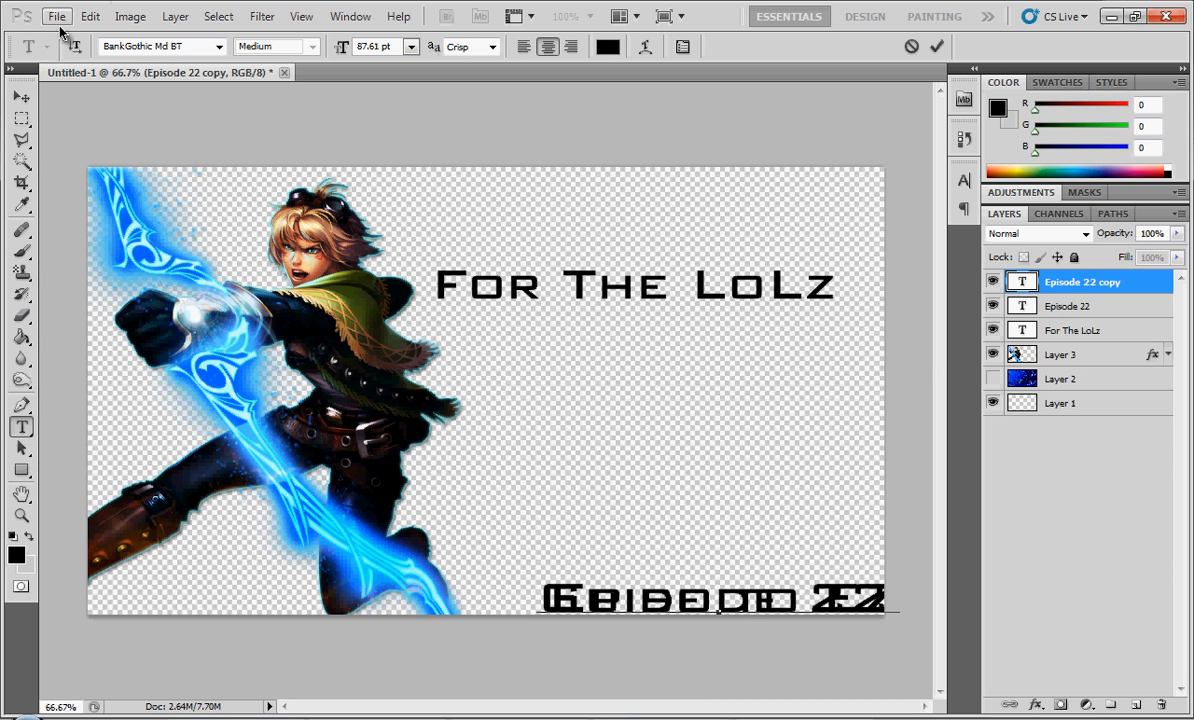
pyautogui.click(21, 97)
# - Place the "Guide to EZ" text directly beneath "For The LoLz" and select both text layers together
pyautogui.moveTo(662, 606); pyautogui.dragTo(580, 338)
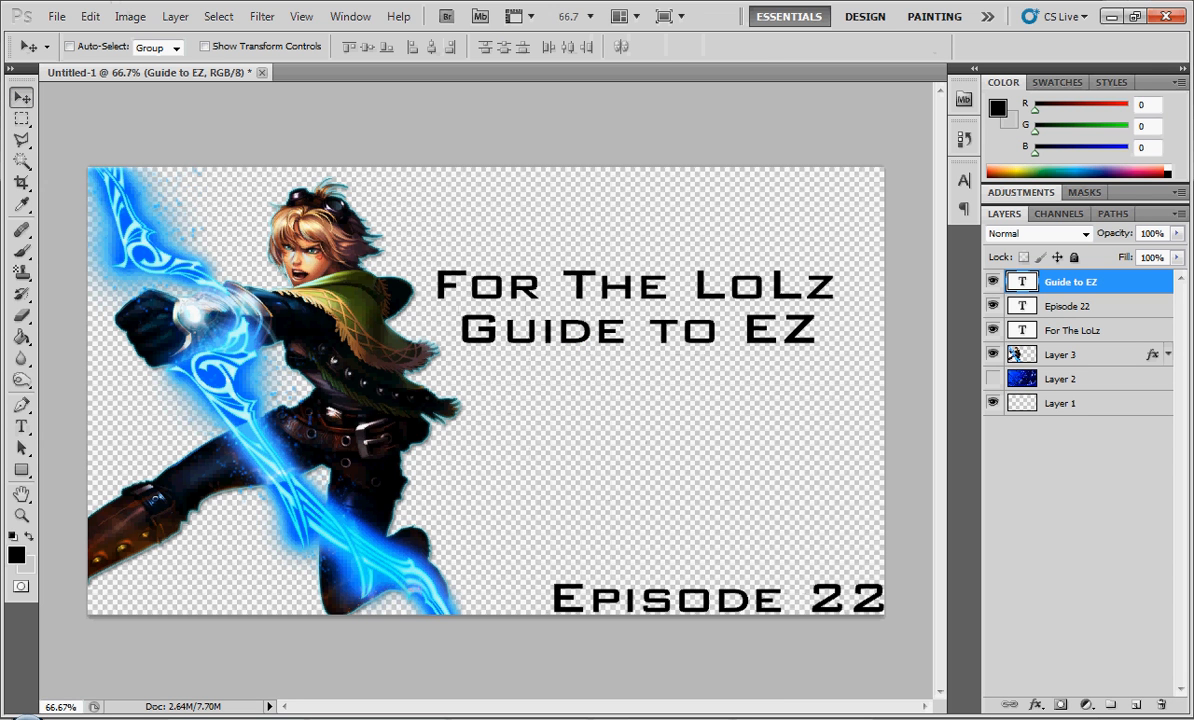
pyautogui.keyDown('ctrl'); pyautogui.click(1075, 330); pyautogui.keyUp('ctrl')
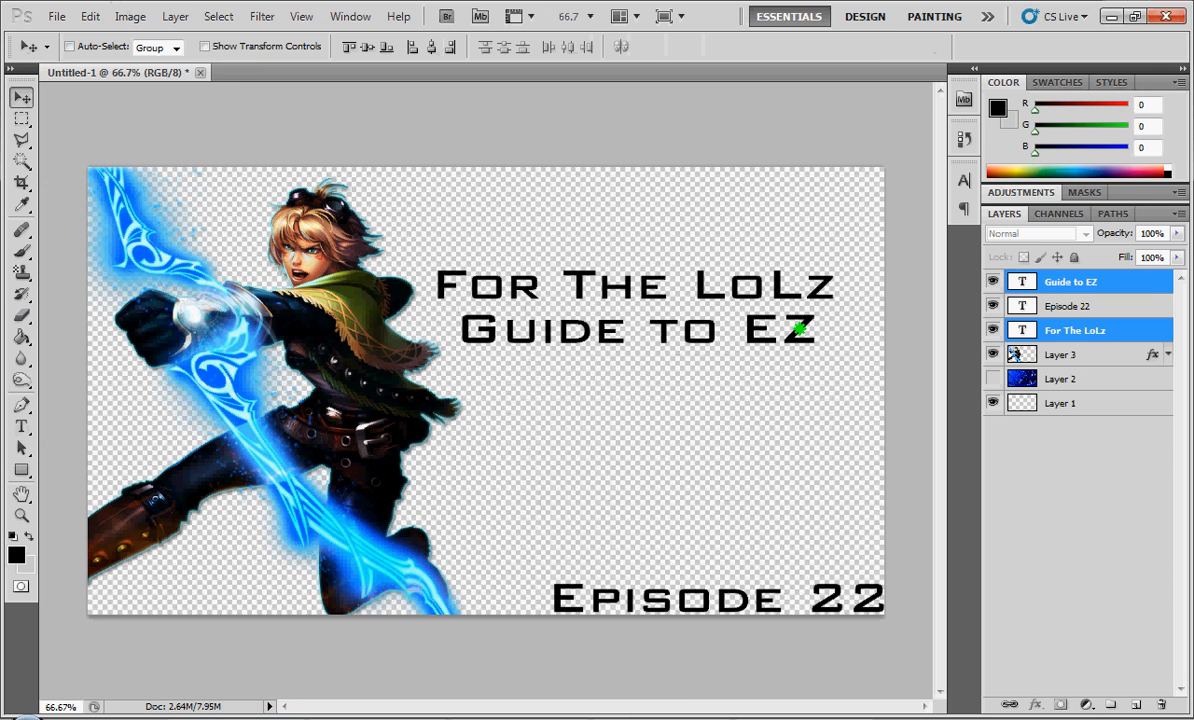
# - Move the selected "For The LoLz" and "Guide to EZ" texts together slightly down and right, and deselect both layers
pyautogui.moveTo(800, 328); pyautogui.dragTo(816, 355)
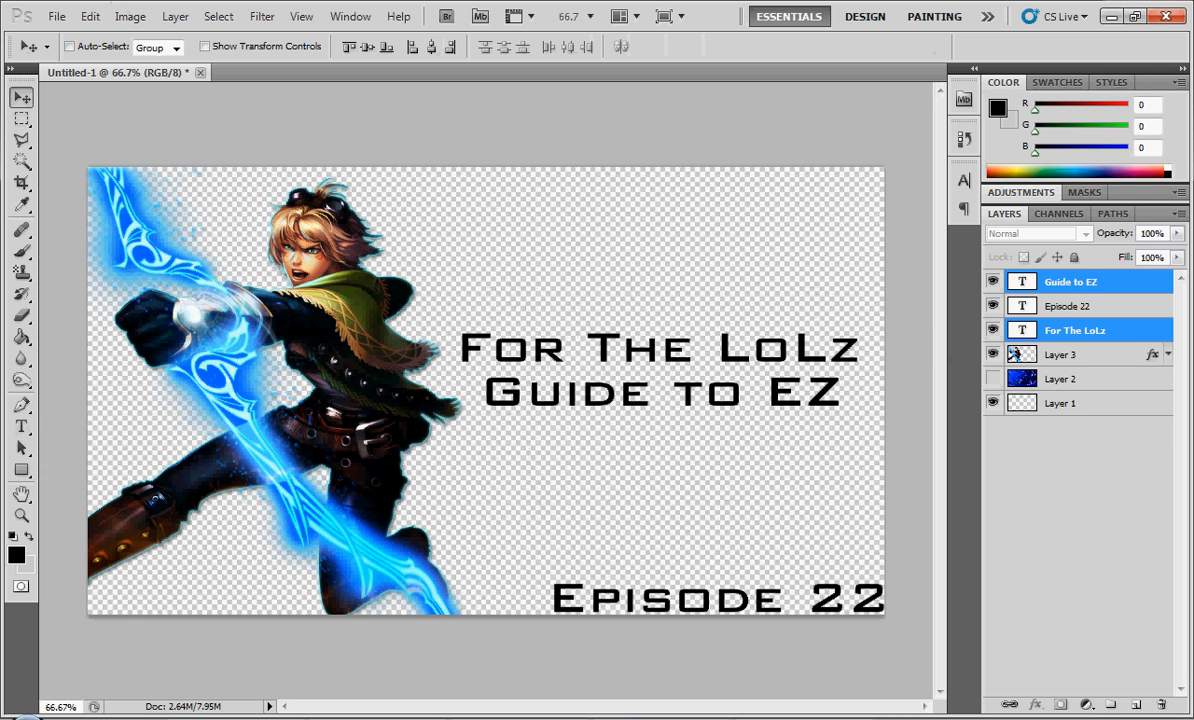
pyautogui.click(1078, 481)
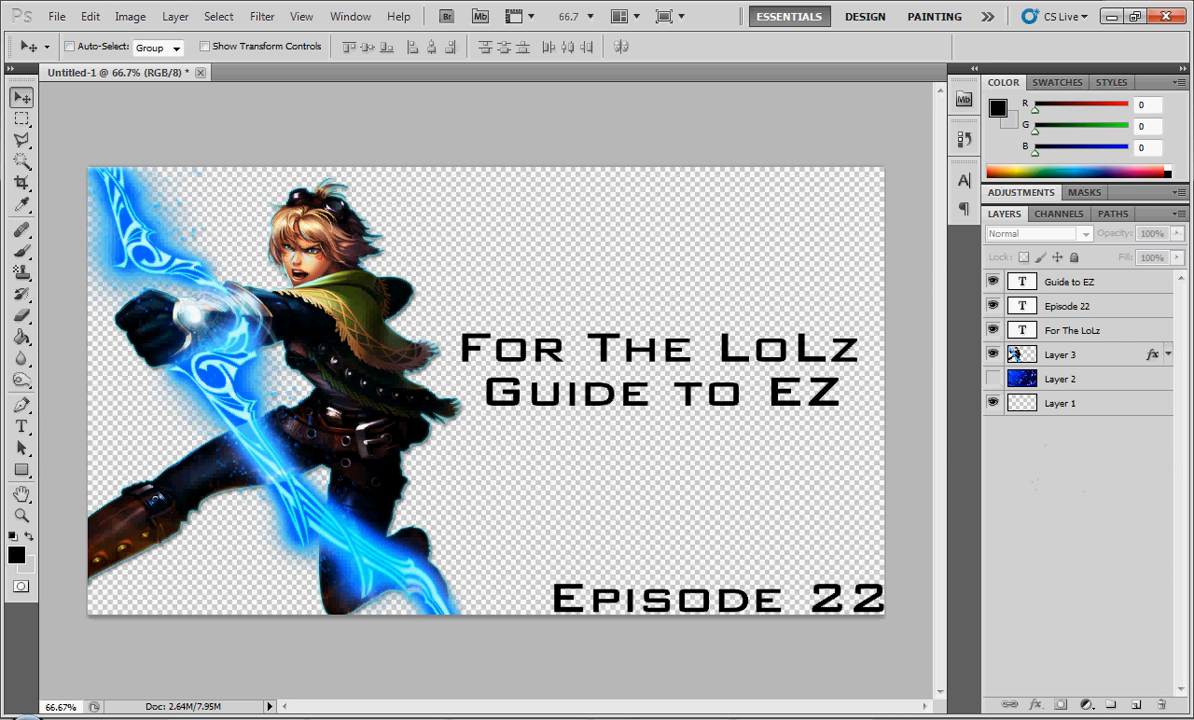
pyautogui.click(992, 379)
pyautogui.click(1076, 331)
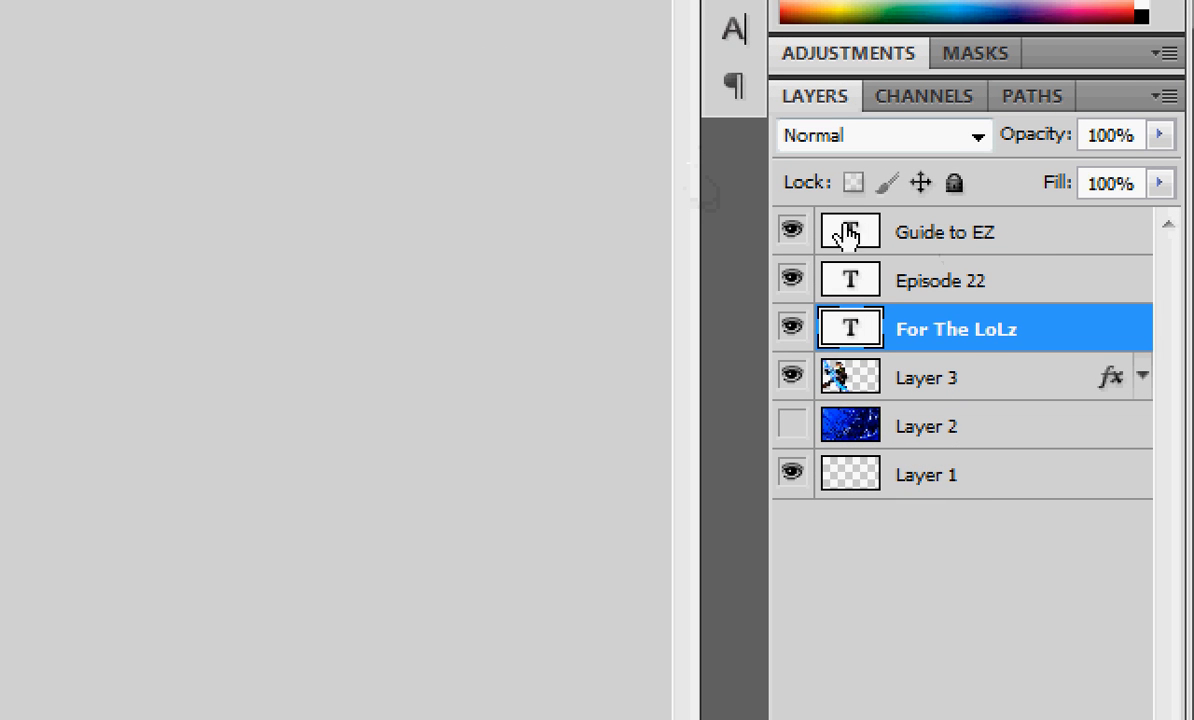
pyautogui.rightClick(967, 333)
pyautogui.click(692, 80)
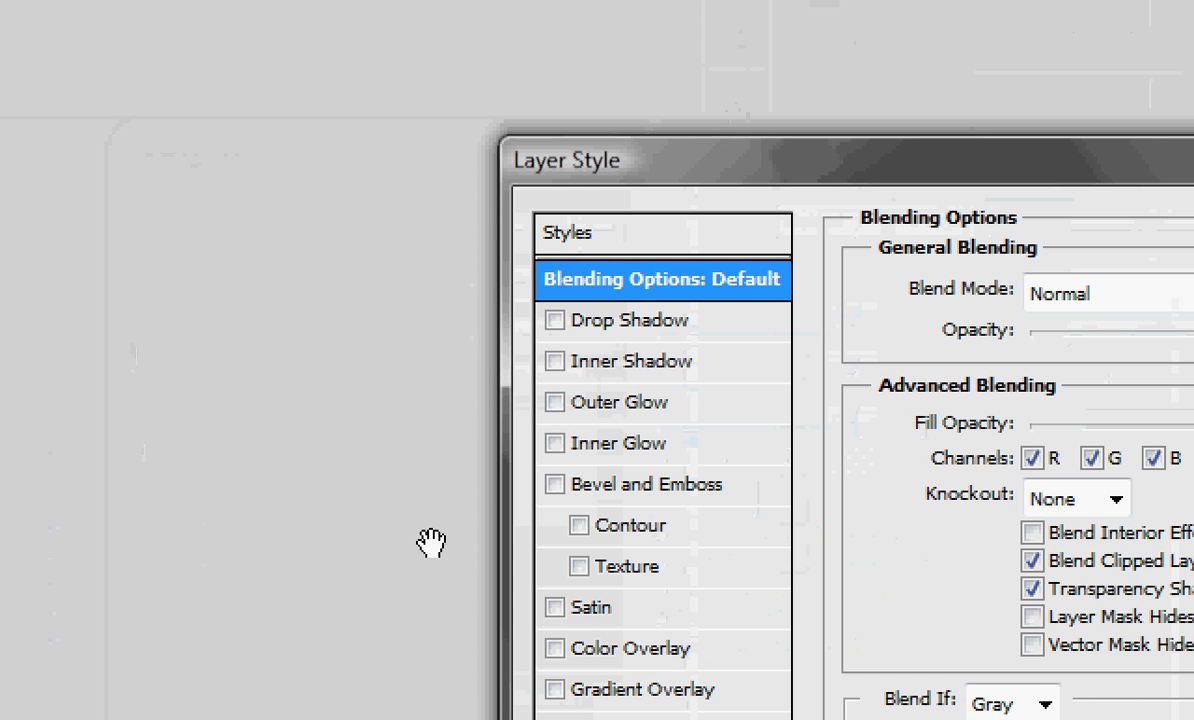
pyautogui.click(555, 321)
pyautogui.click(553, 566)
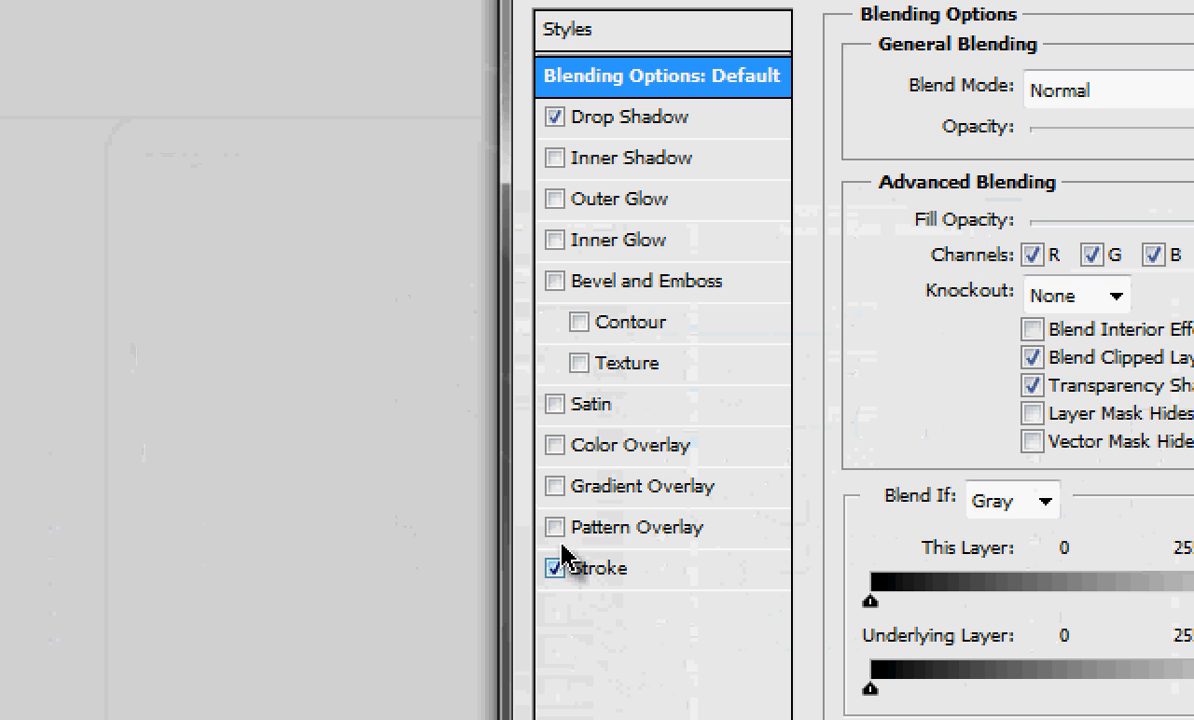
pyautogui.click(585, 488)
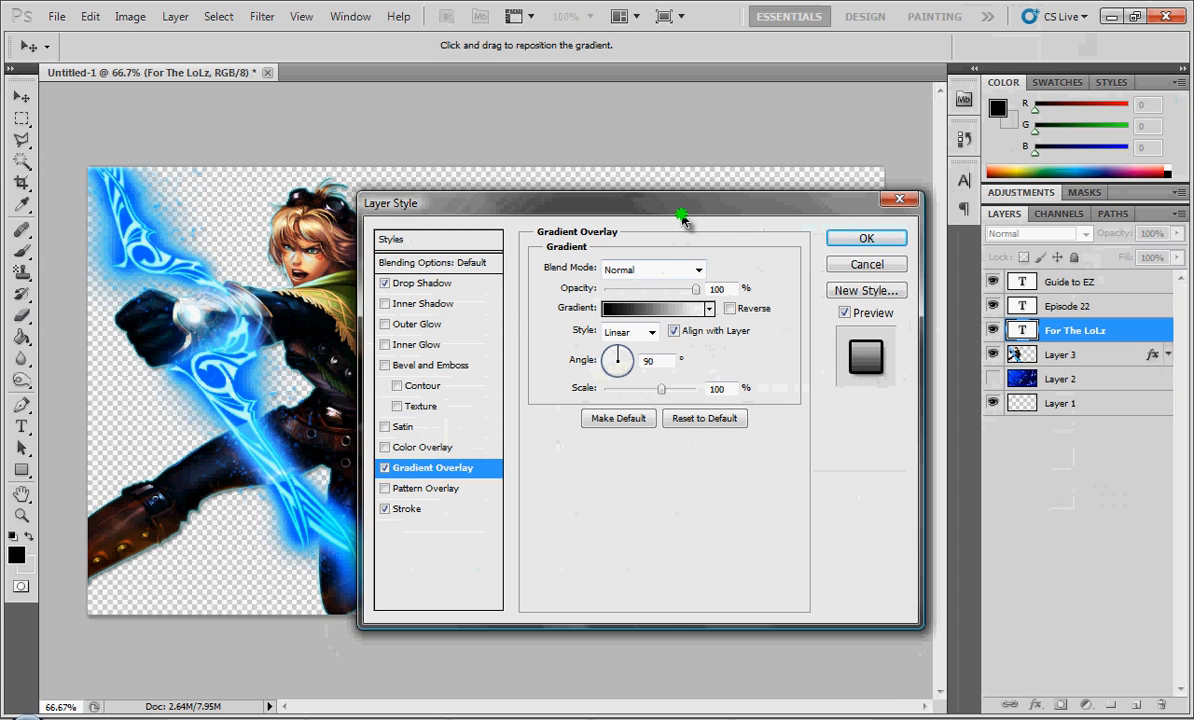
pyautogui.moveTo(670, 215); pyautogui.dragTo(670, 482)
pyautogui.click(696, 570)
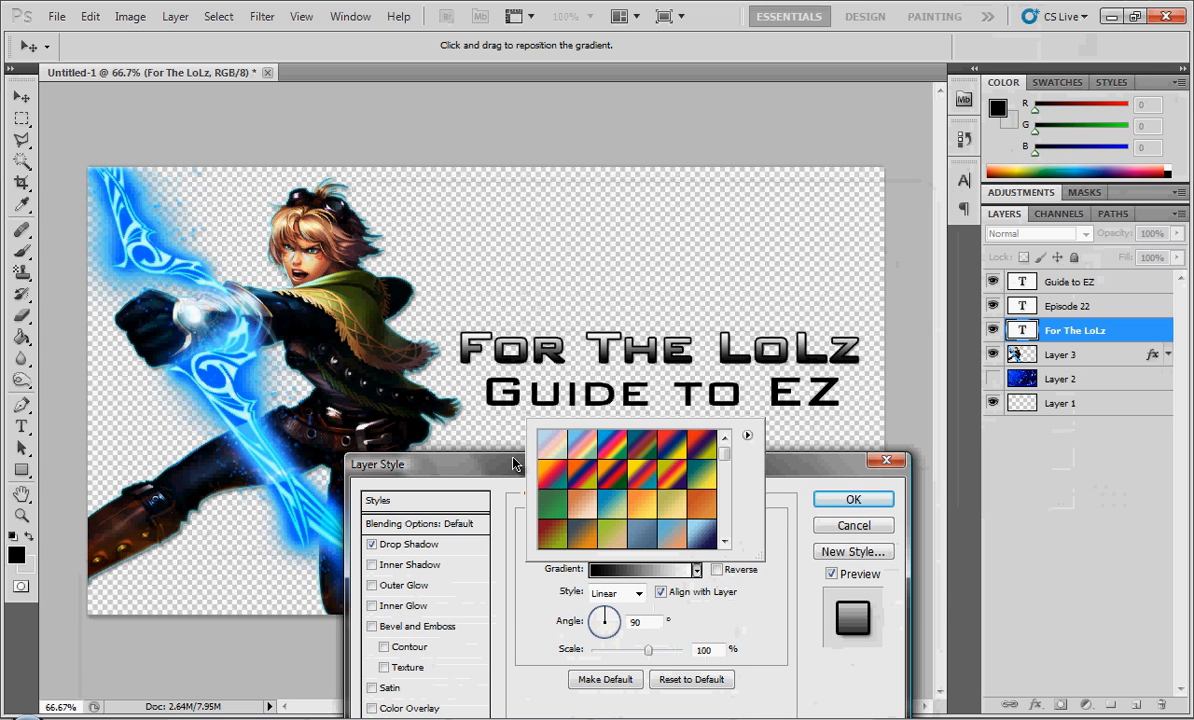
pyautogui.click(855, 525)
# - Copy the layer style of the Ezreal render on Layer 3 and try to paste it onto the "For The LoLz" text layer
pyautogui.rightClick(1058, 354)
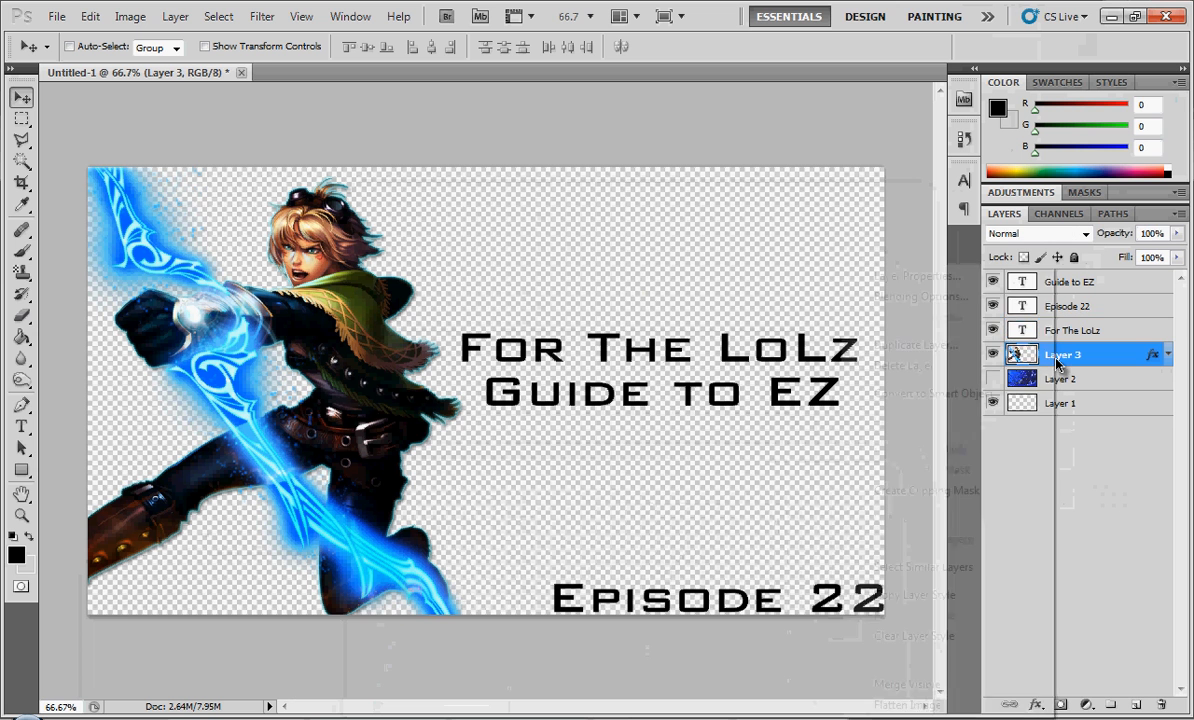
pyautogui.click(786, 264)
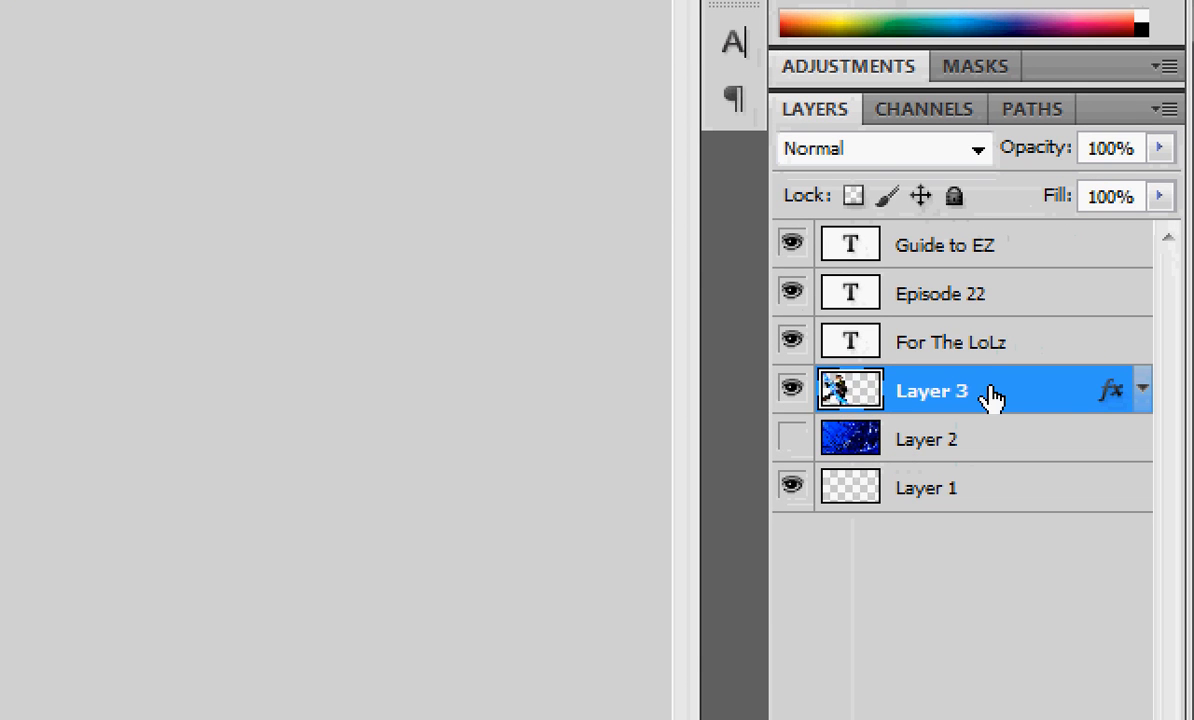
pyautogui.rightClick(1090, 357)
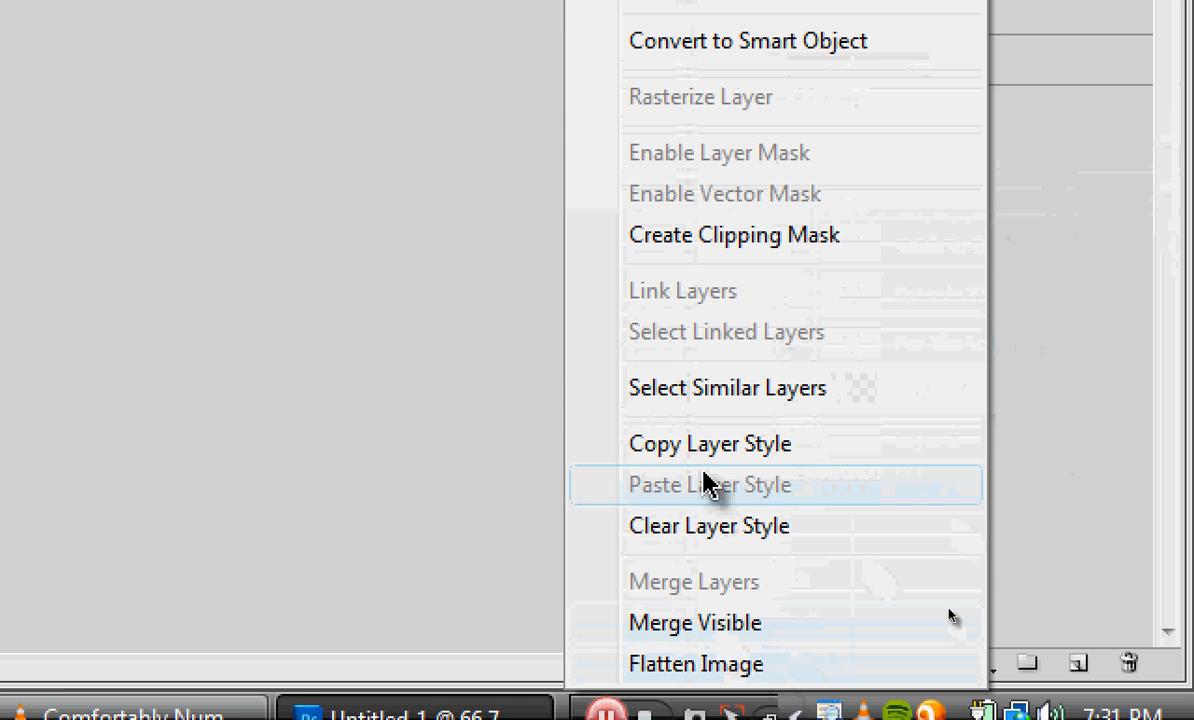
pyautogui.click(704, 445)
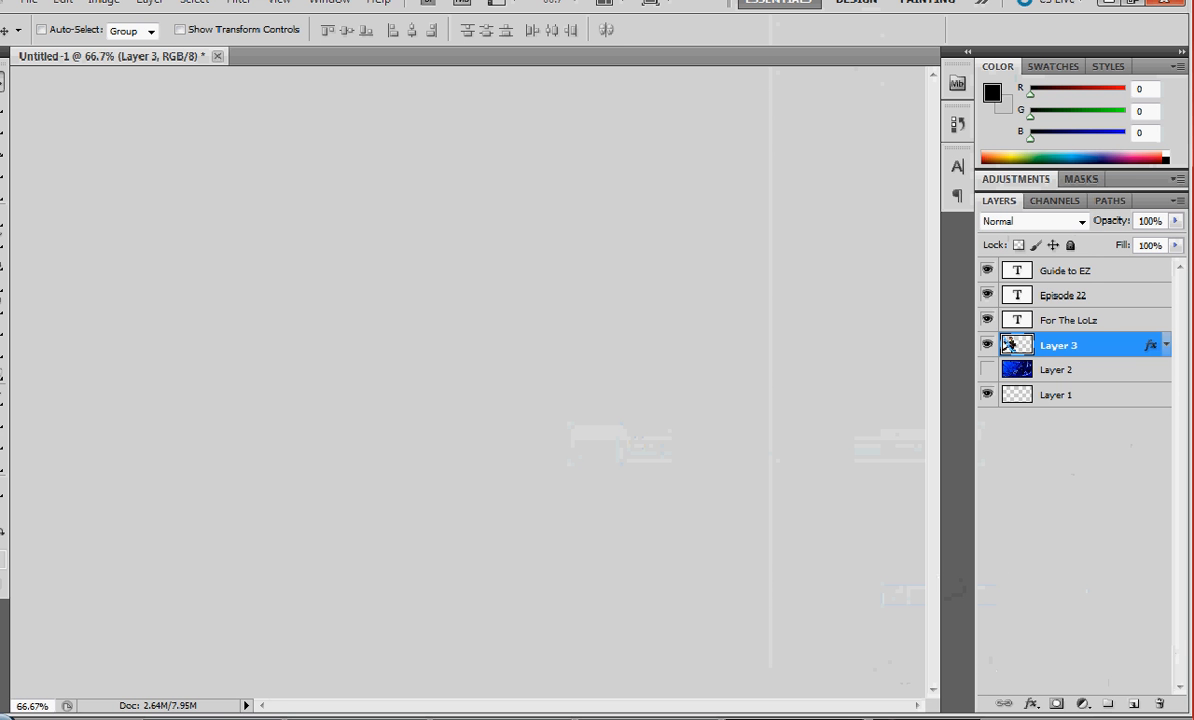
pyautogui.click(1050, 320)
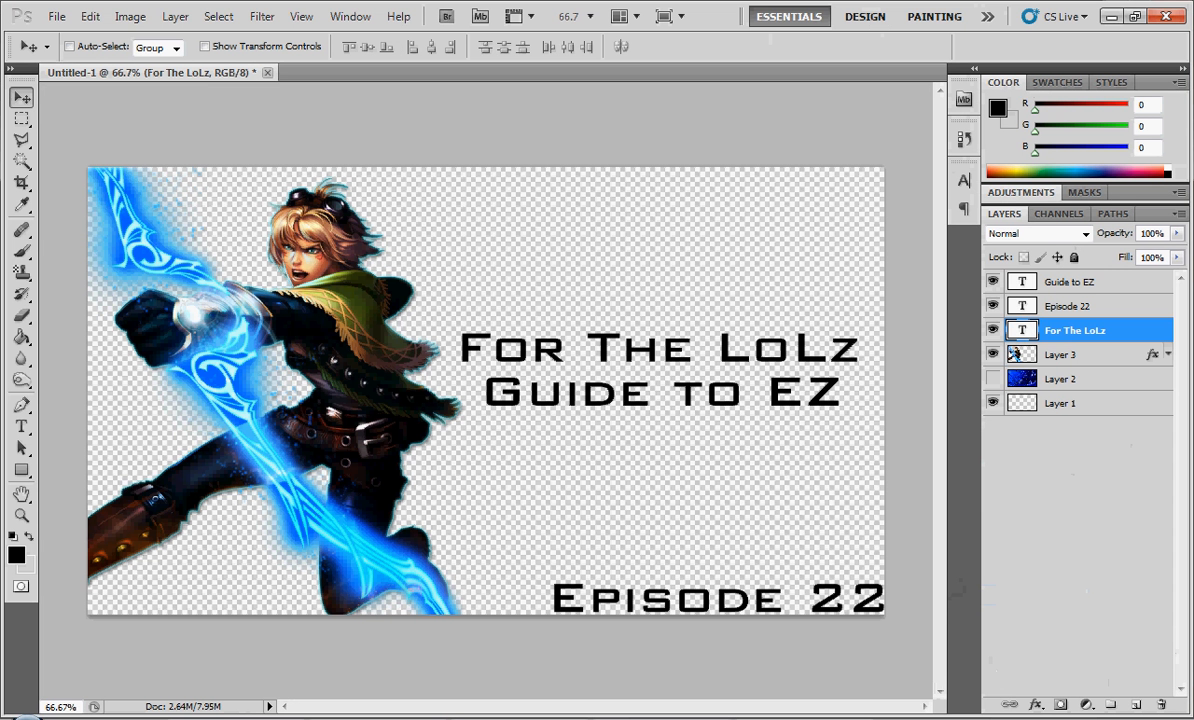
pyautogui.rightClick(1045, 320)
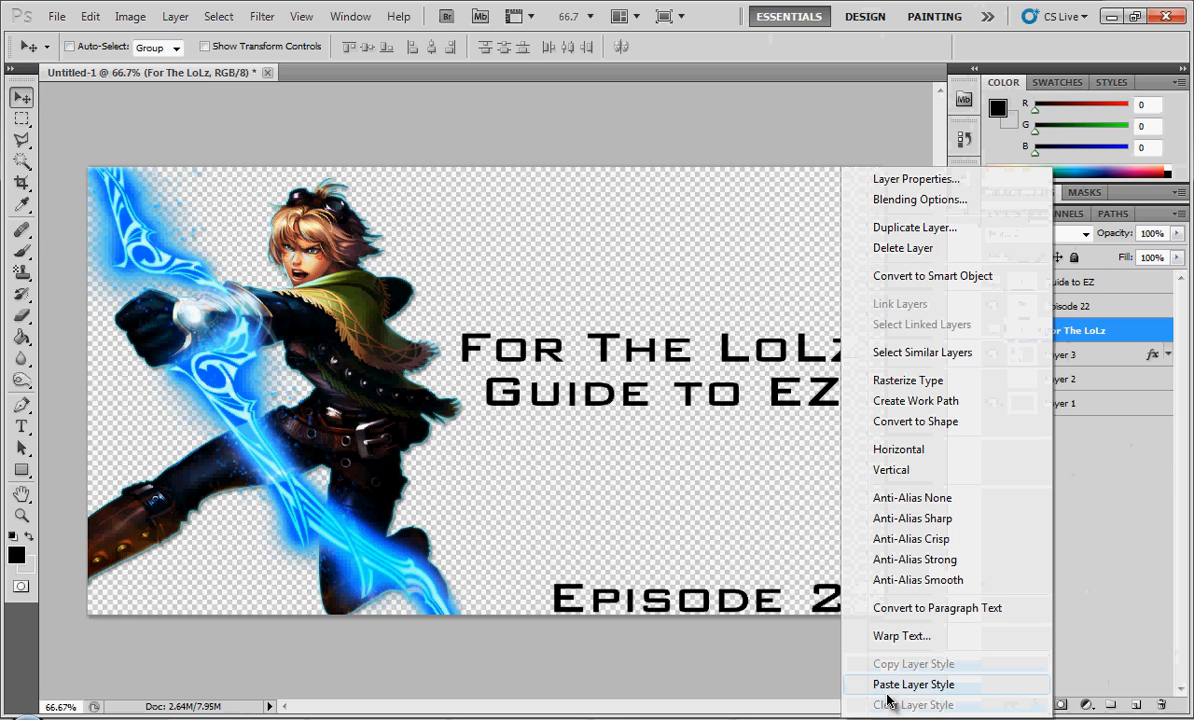
pyautogui.click(889, 689)
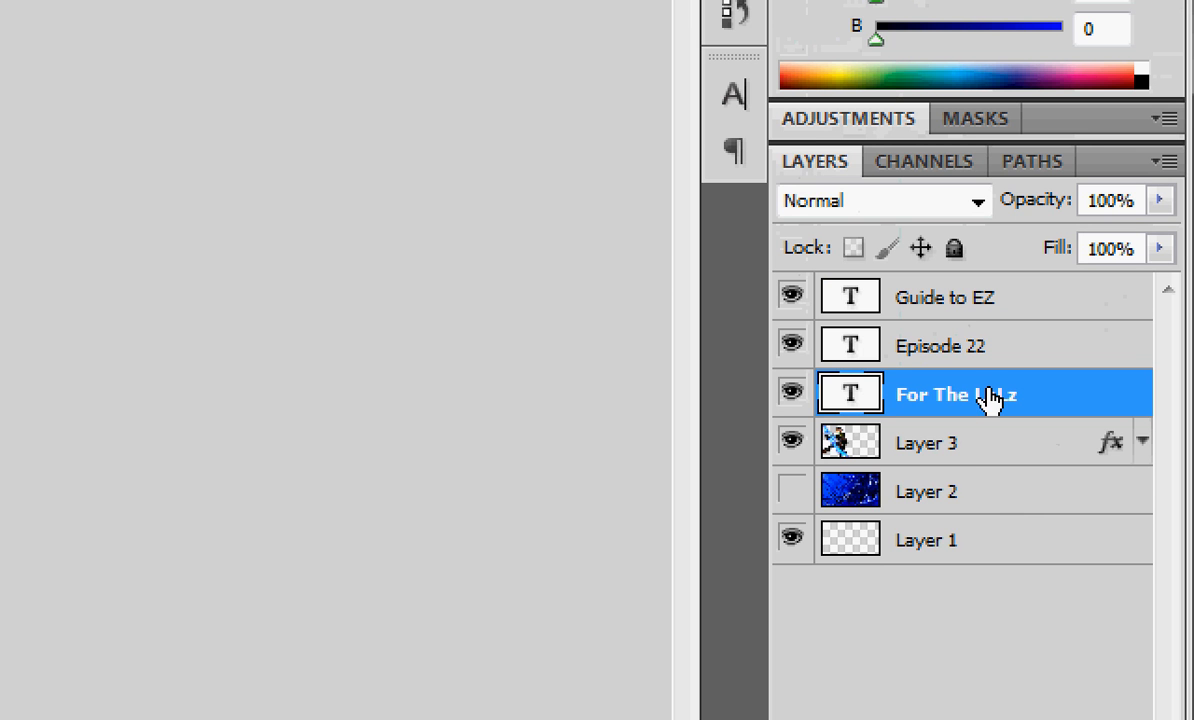
# - Enable a Stroke and a Drop Shadow in the layer style of the "For The LoLz" text
pyautogui.rightClick(988, 398)
pyautogui.click(714, 132)
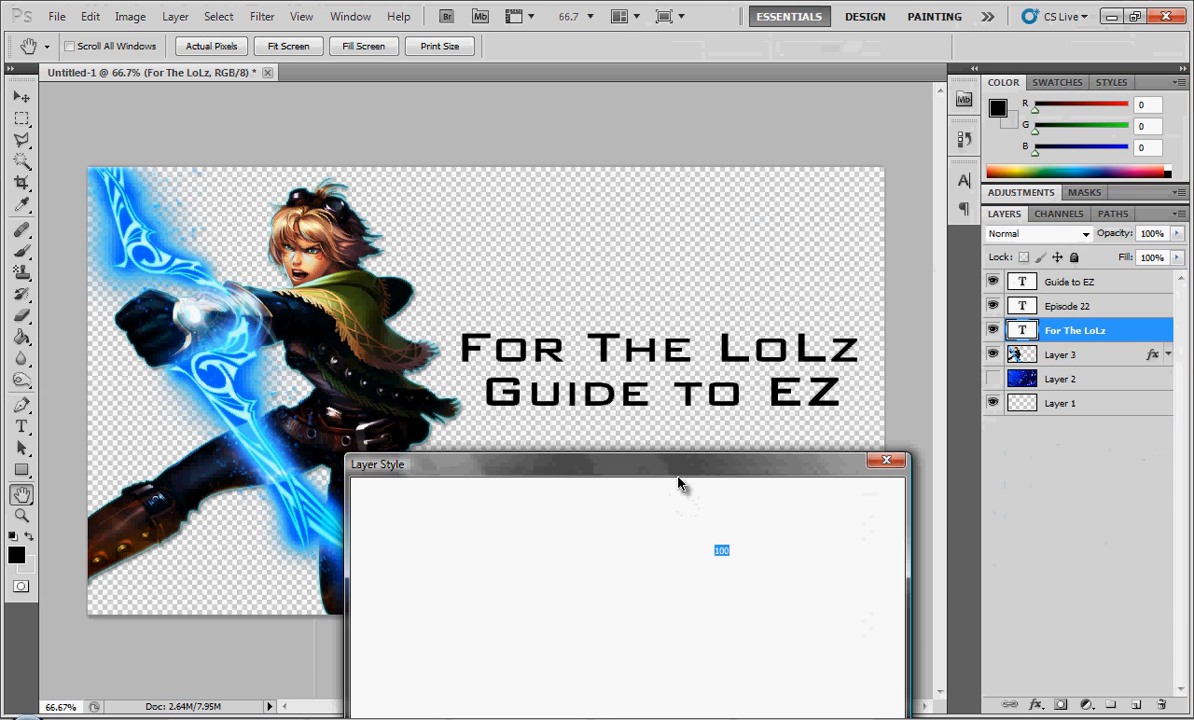
pyautogui.moveTo(666, 469)
pyautogui.mouseDown()
pyautogui.moveTo(986, 203)
pyautogui.moveTo(973, 206)
pyautogui.mouseUp()
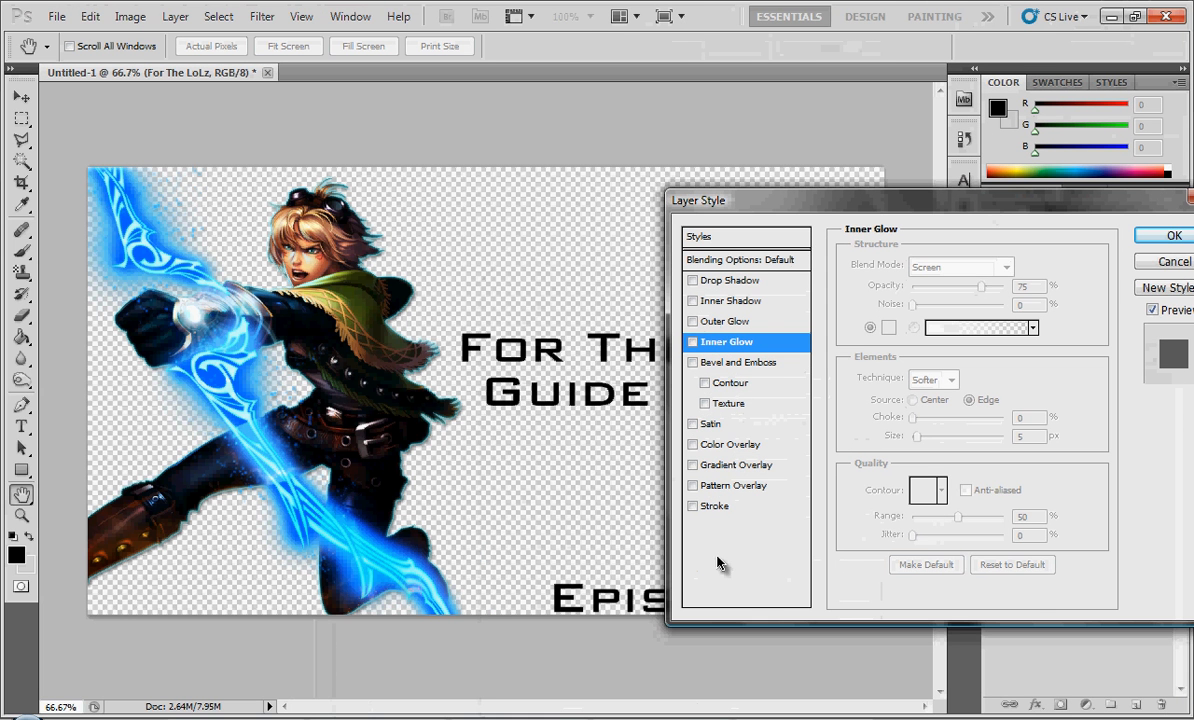
pyautogui.click(692, 506)
pyautogui.click(720, 281)
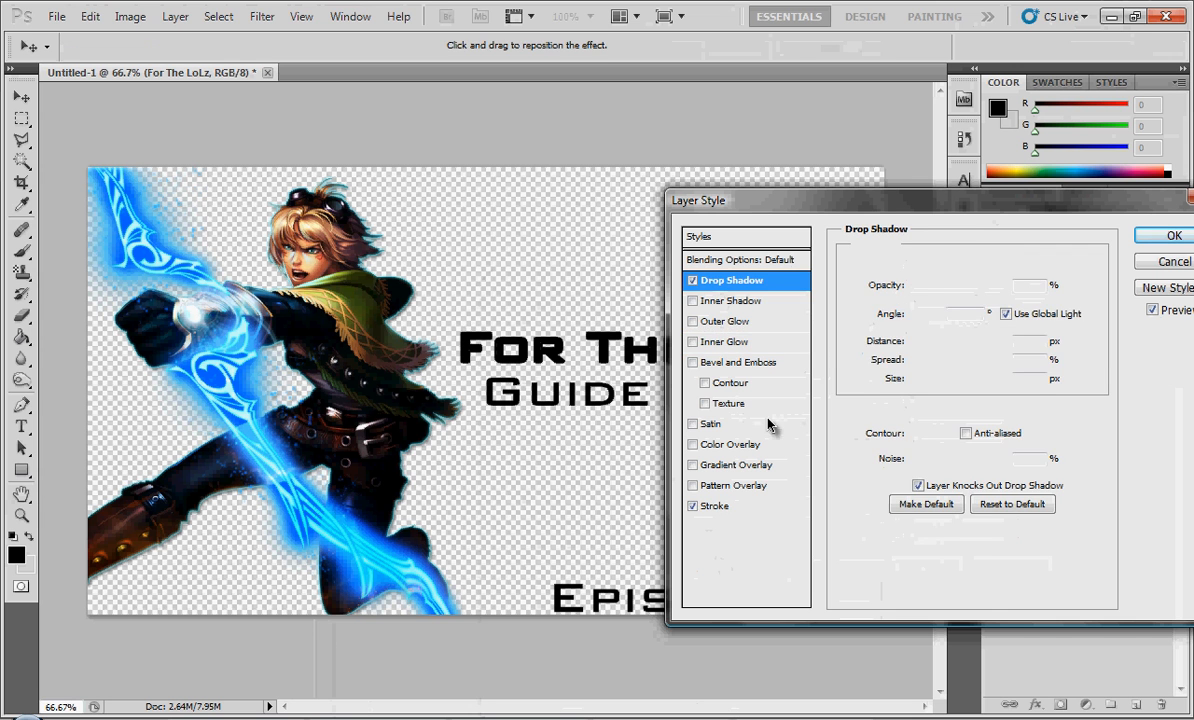
# - Add a Gradient Overlay with the orange-to-green preset to the "For The LoLz" text, apply the style and collapse its effects list
pyautogui.click(706, 466)
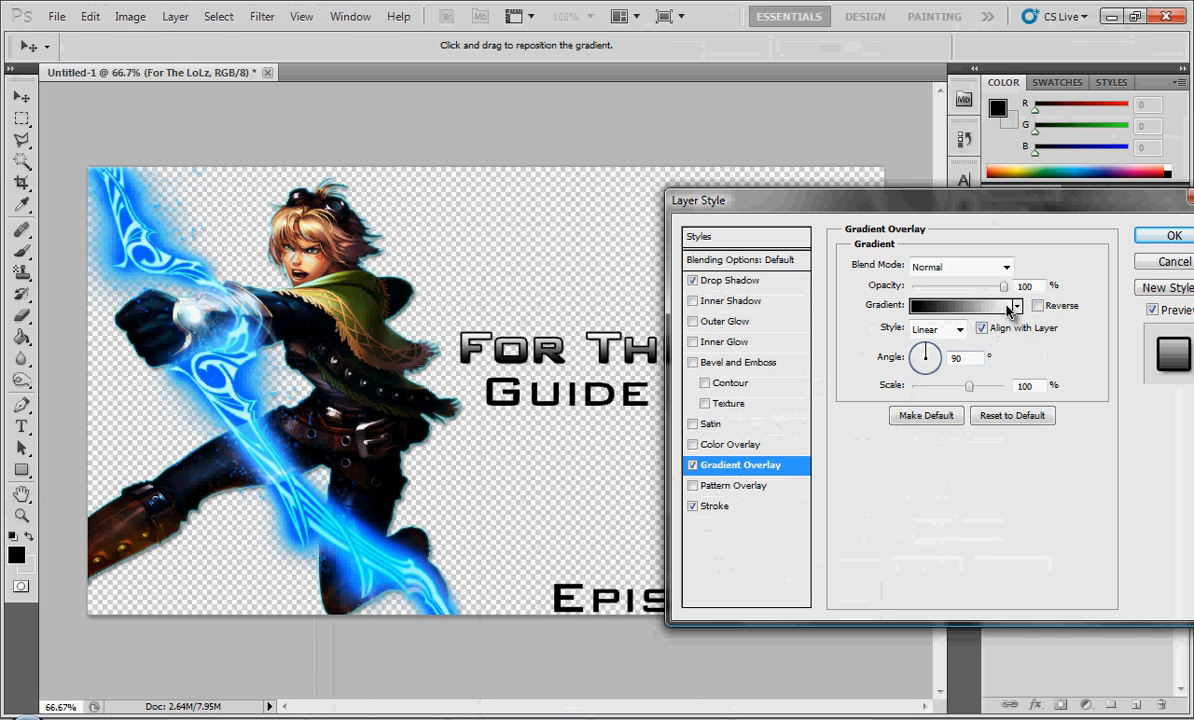
pyautogui.click(1010, 306)
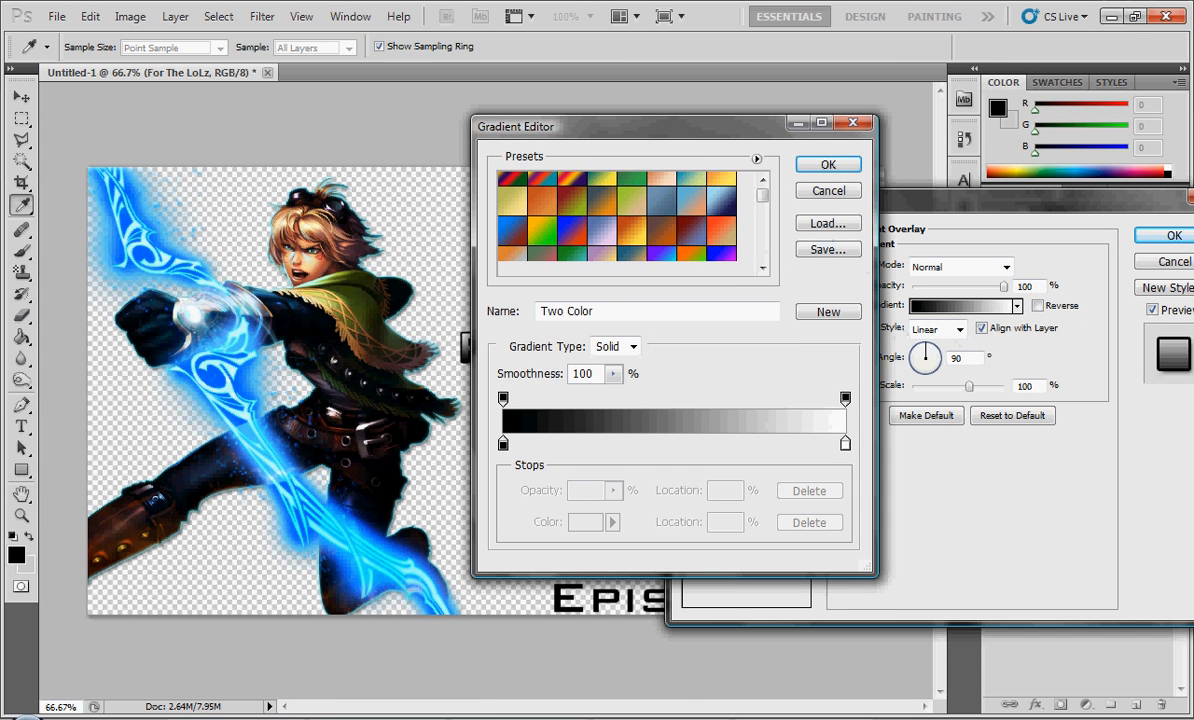
pyautogui.scroll(-3, 617, 222)
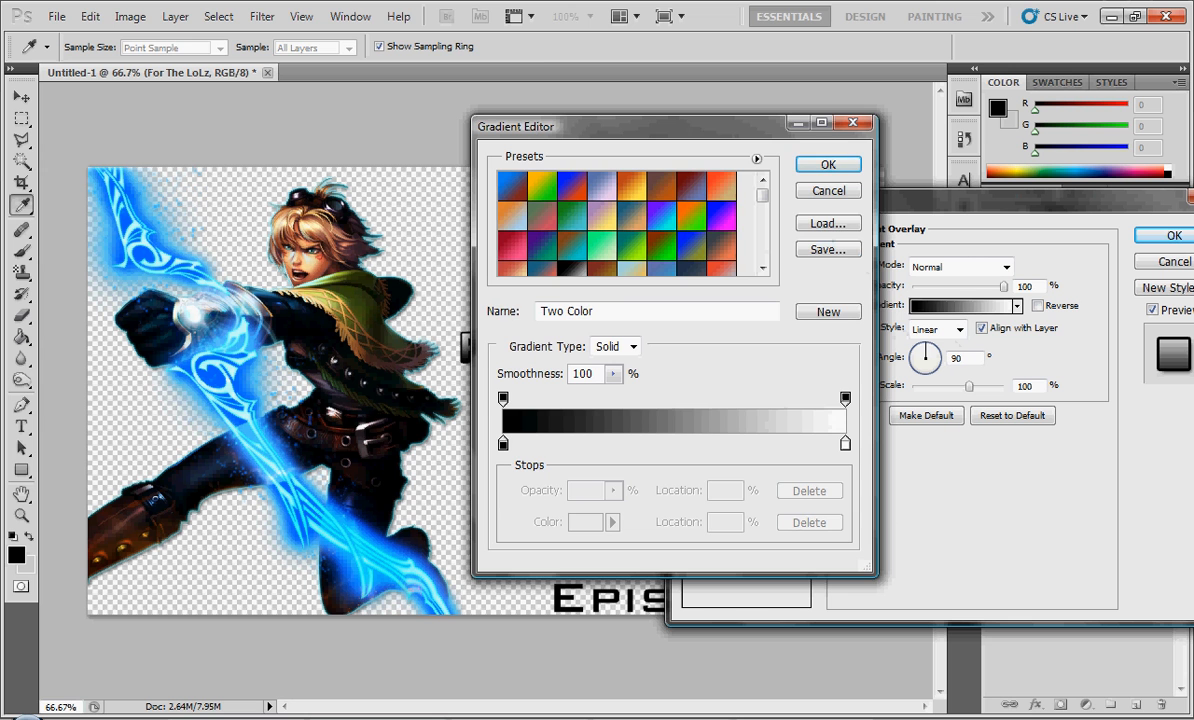
pyautogui.click(542, 186)
pyautogui.click(851, 166)
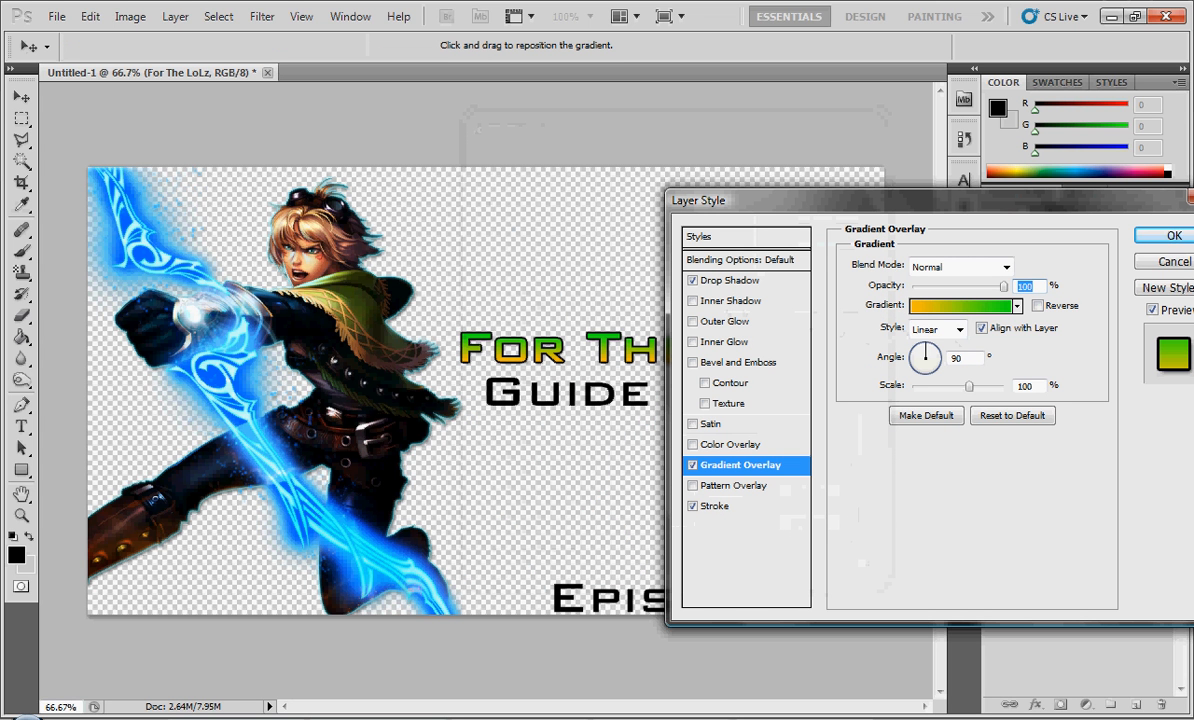
pyautogui.click(1172, 236)
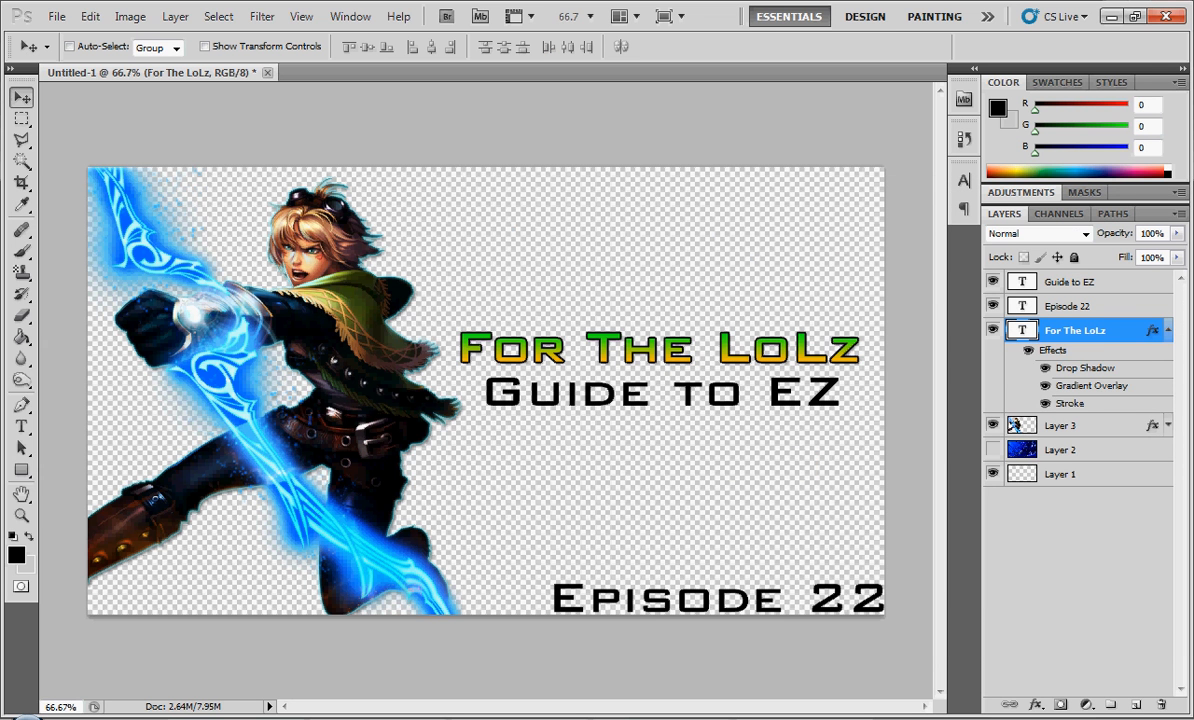
pyautogui.click(1168, 330)
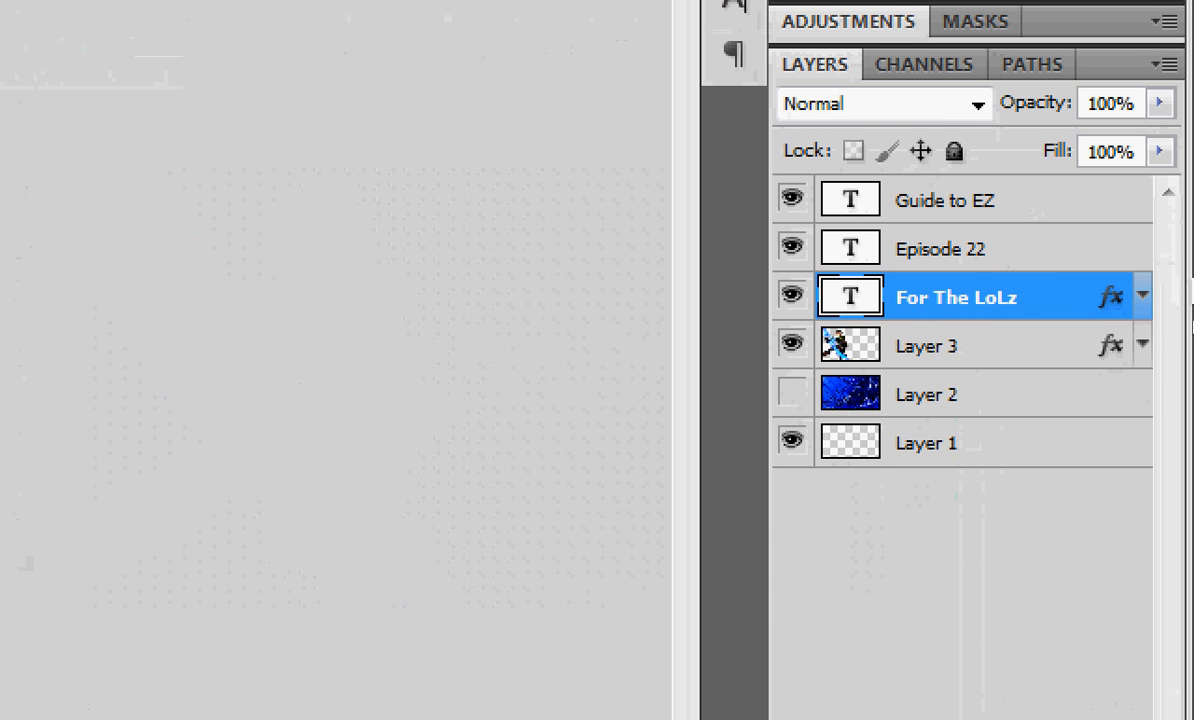
# - Copy the layer style of "For The LoLz" and paste it onto the "Episode 22" text layer, collapsing the effects list
pyautogui.click(1145, 298)
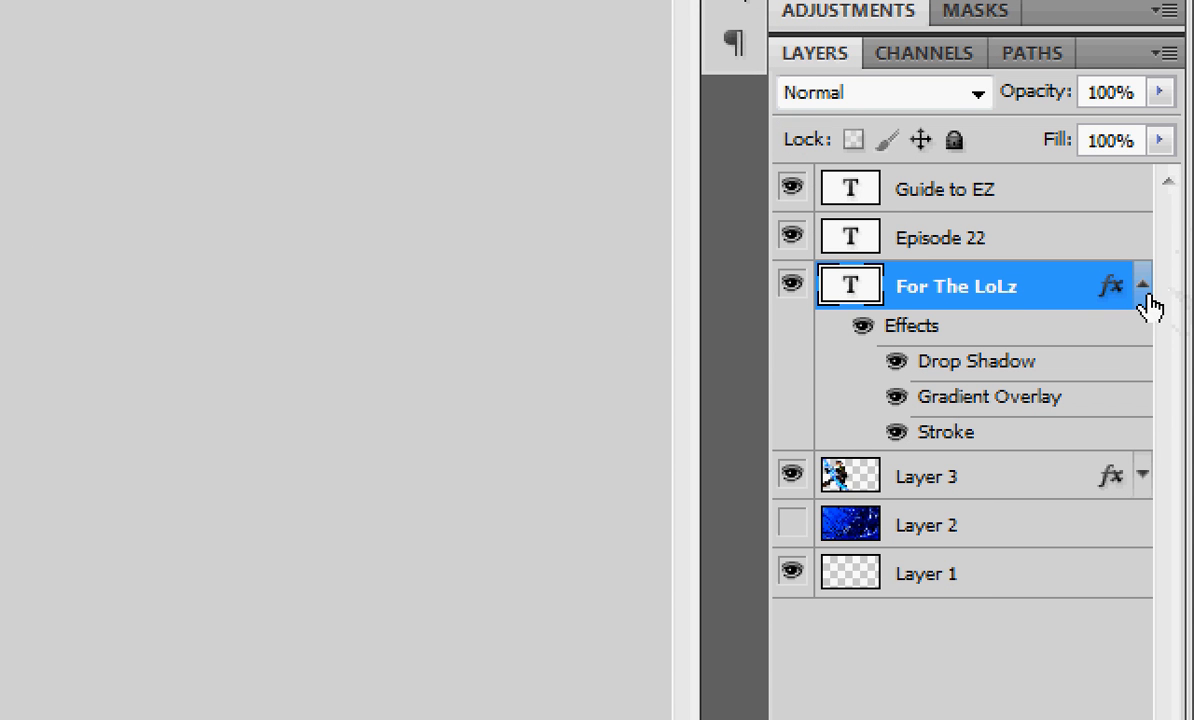
pyautogui.click(1145, 298)
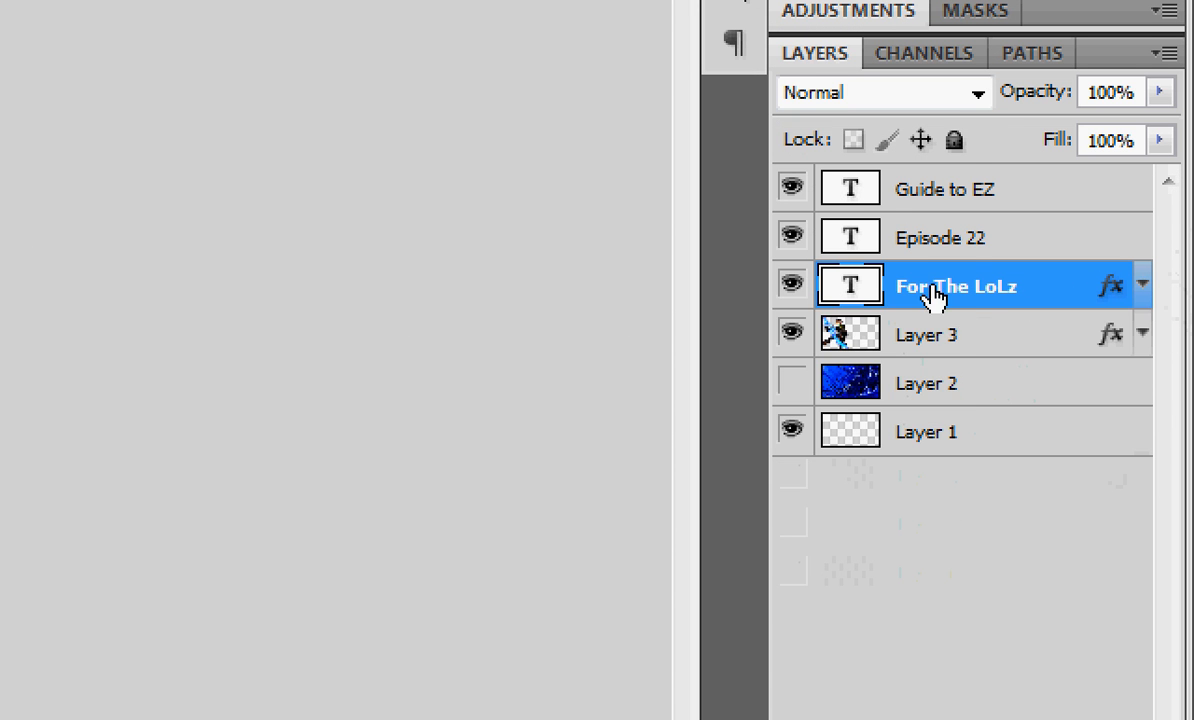
pyautogui.rightClick(973, 298)
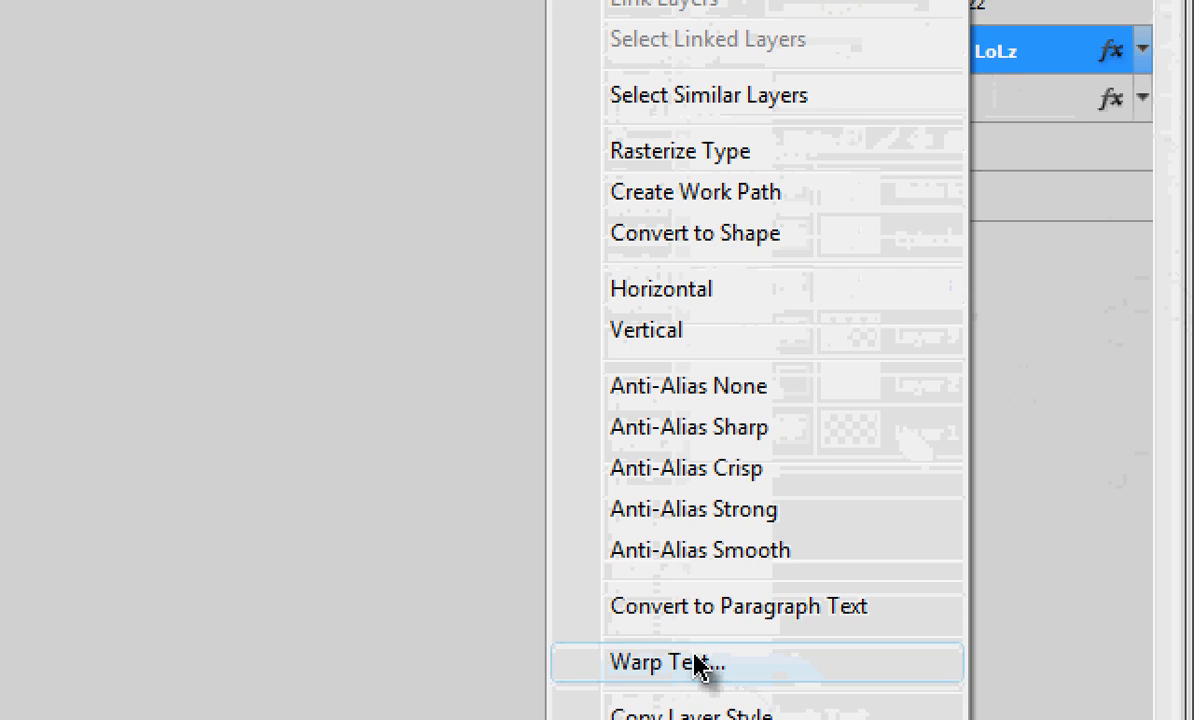
pyautogui.click(668, 583)
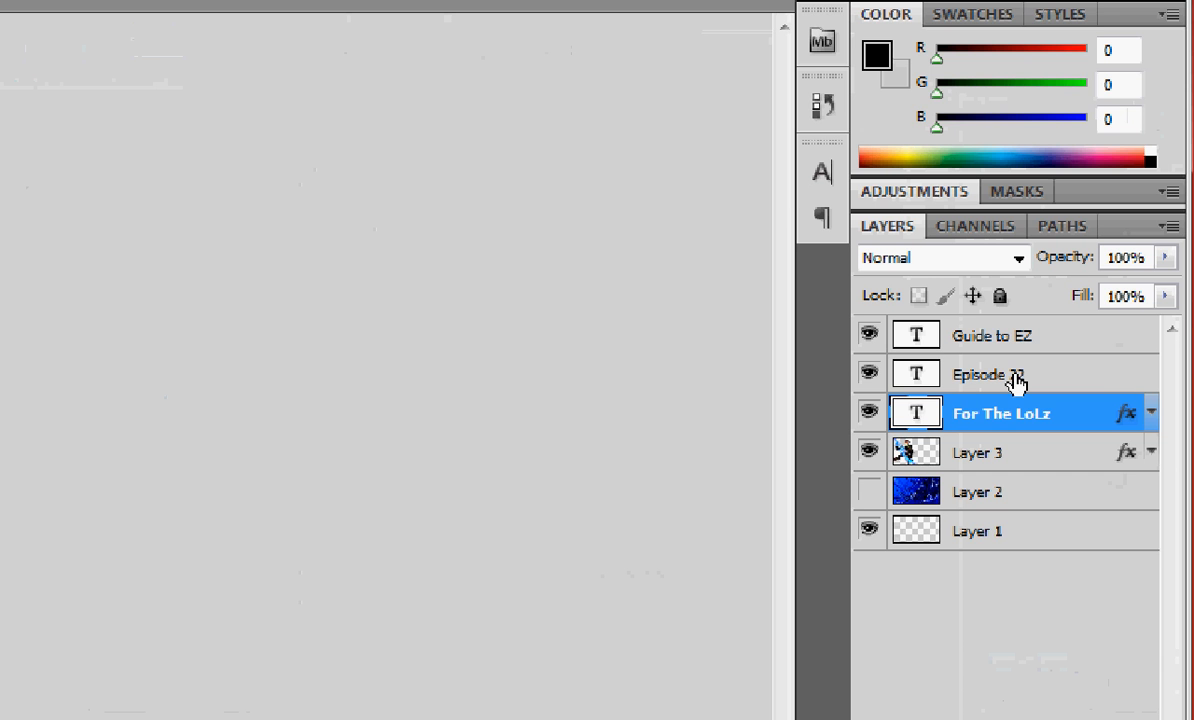
pyautogui.click(990, 369)
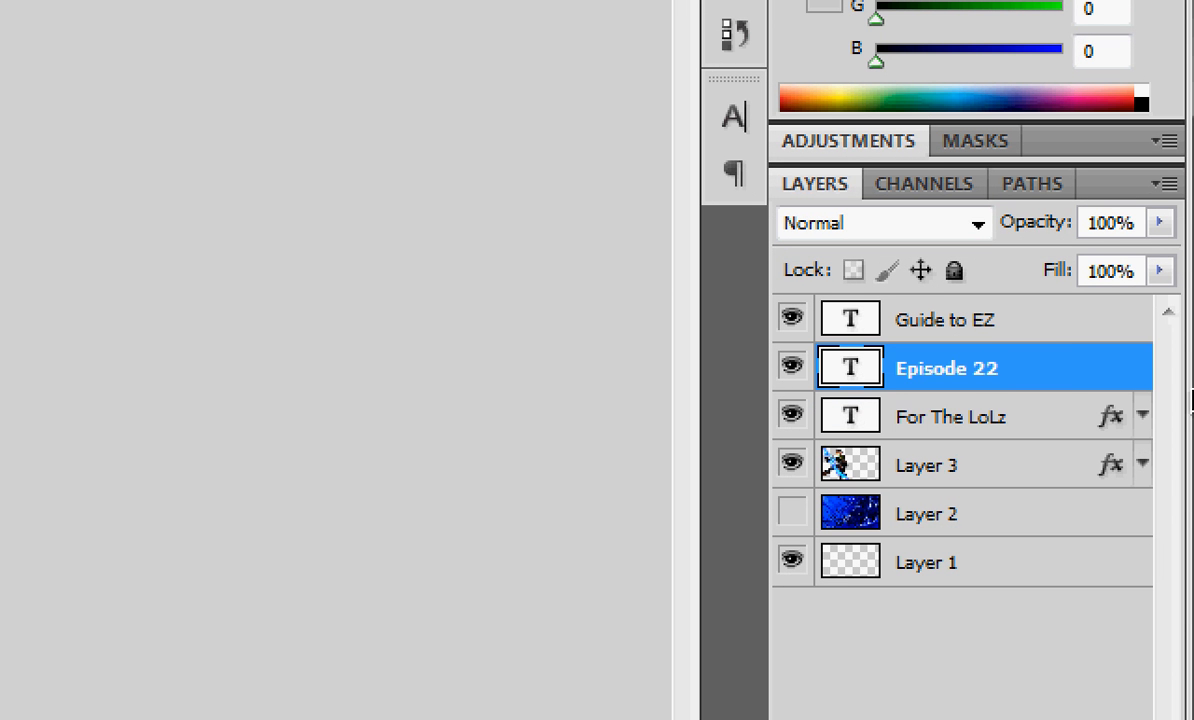
pyautogui.rightClick(990, 373)
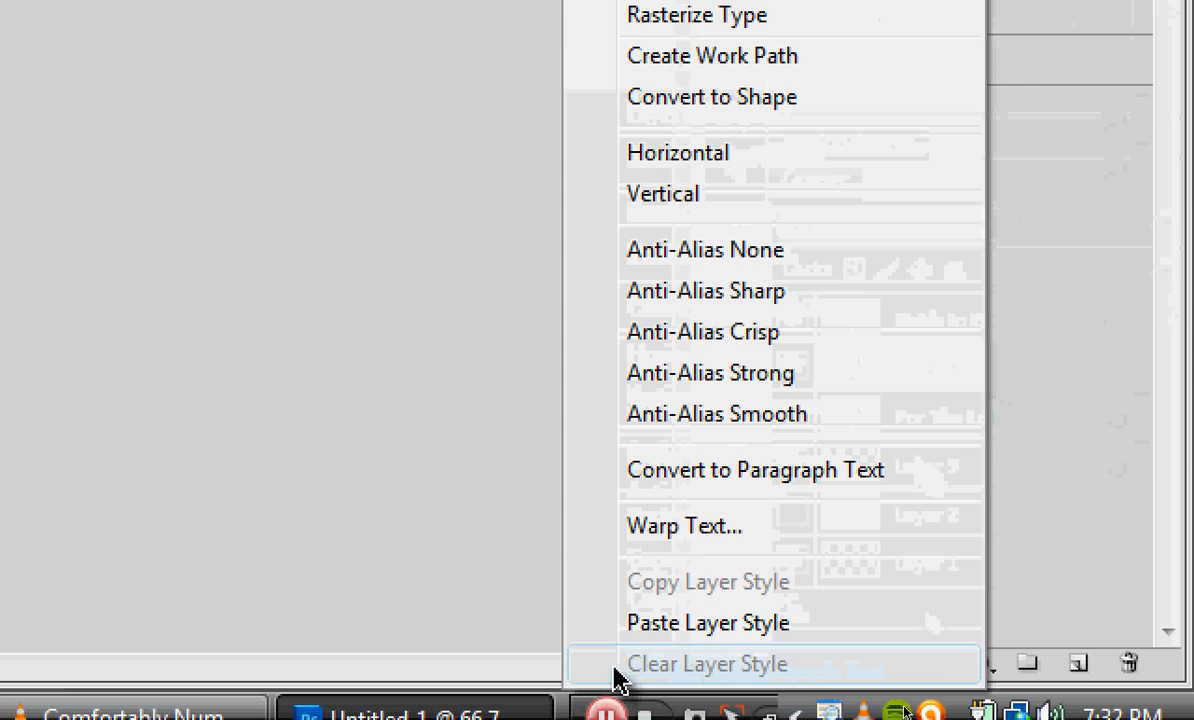
pyautogui.click(700, 623)
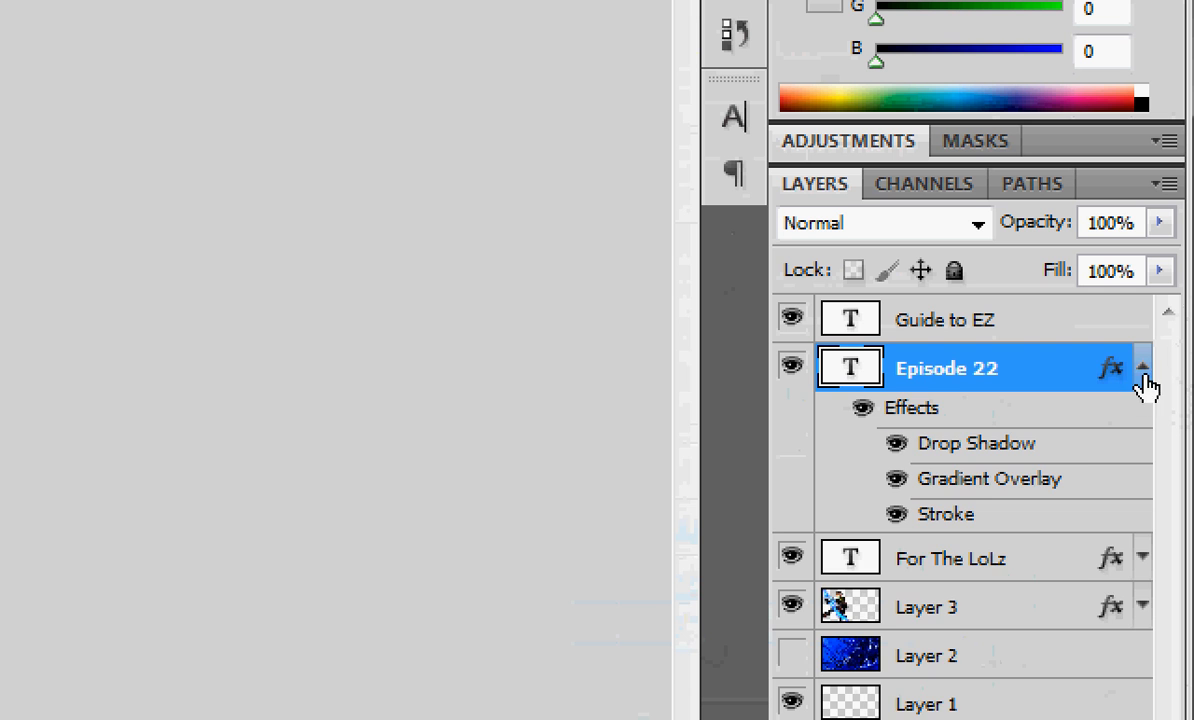
pyautogui.click(1142, 369)
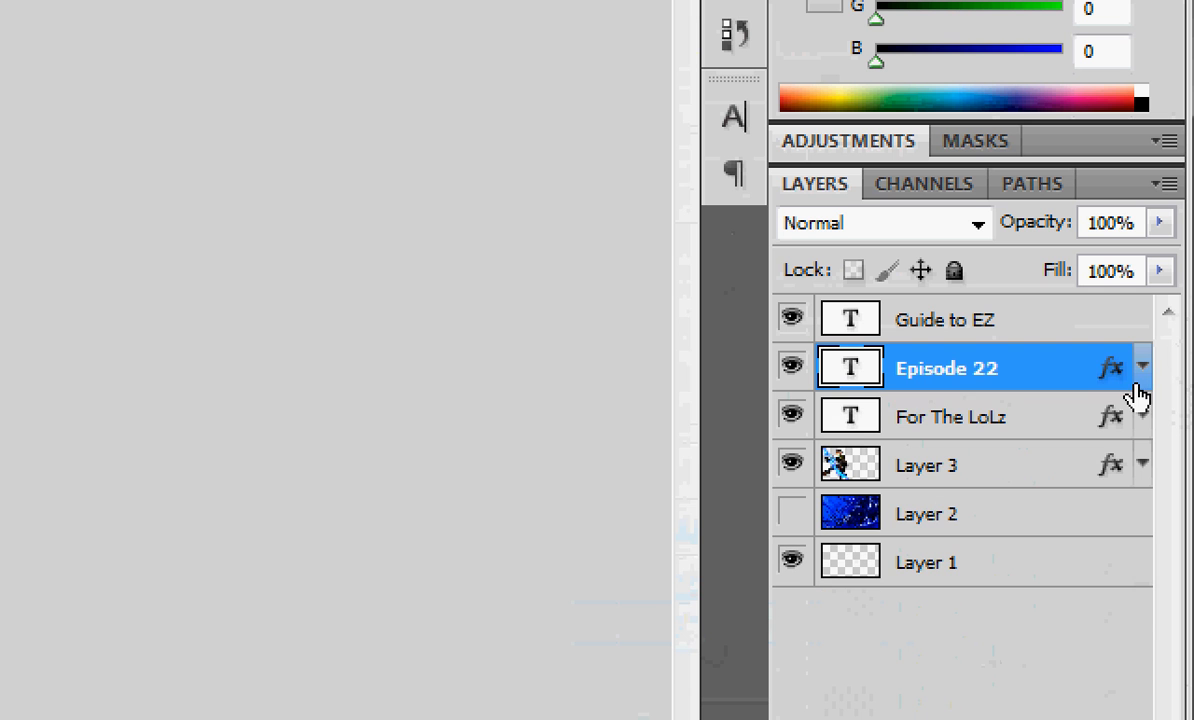
# - Paste the copied layer style onto the "Guide to EZ" text layer and collapse its effects list
pyautogui.click(948, 320)
pyautogui.rightClick(1045, 333)
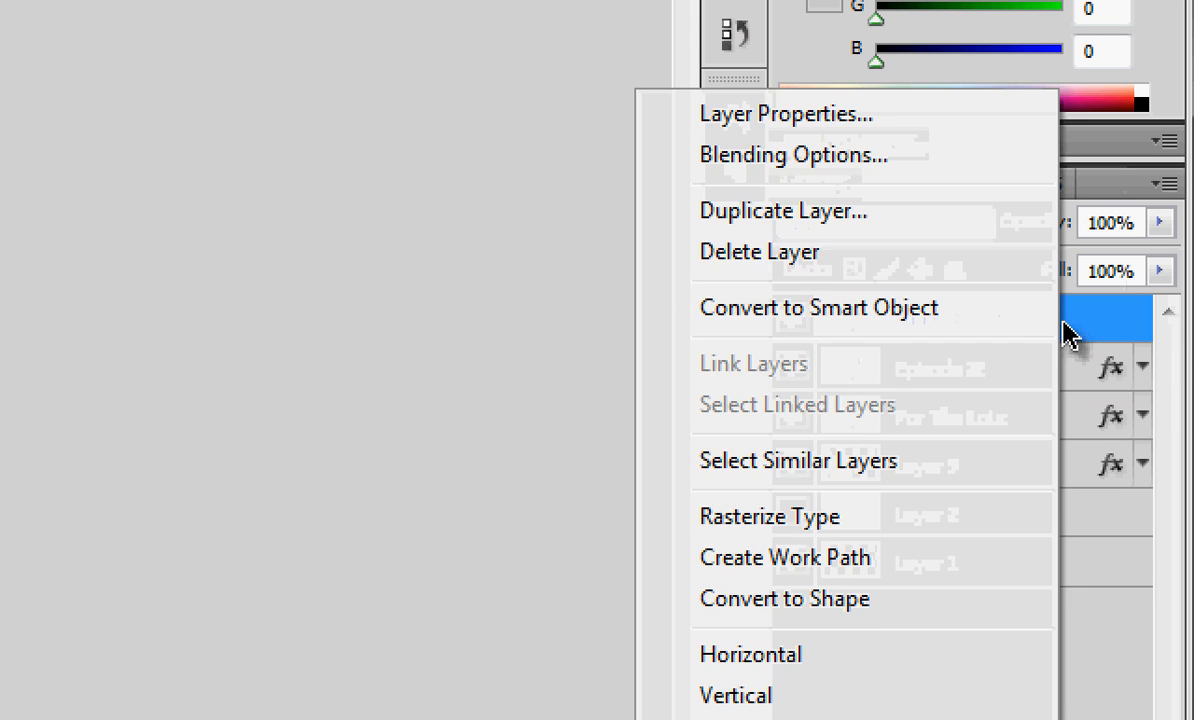
pyautogui.click(785, 709)
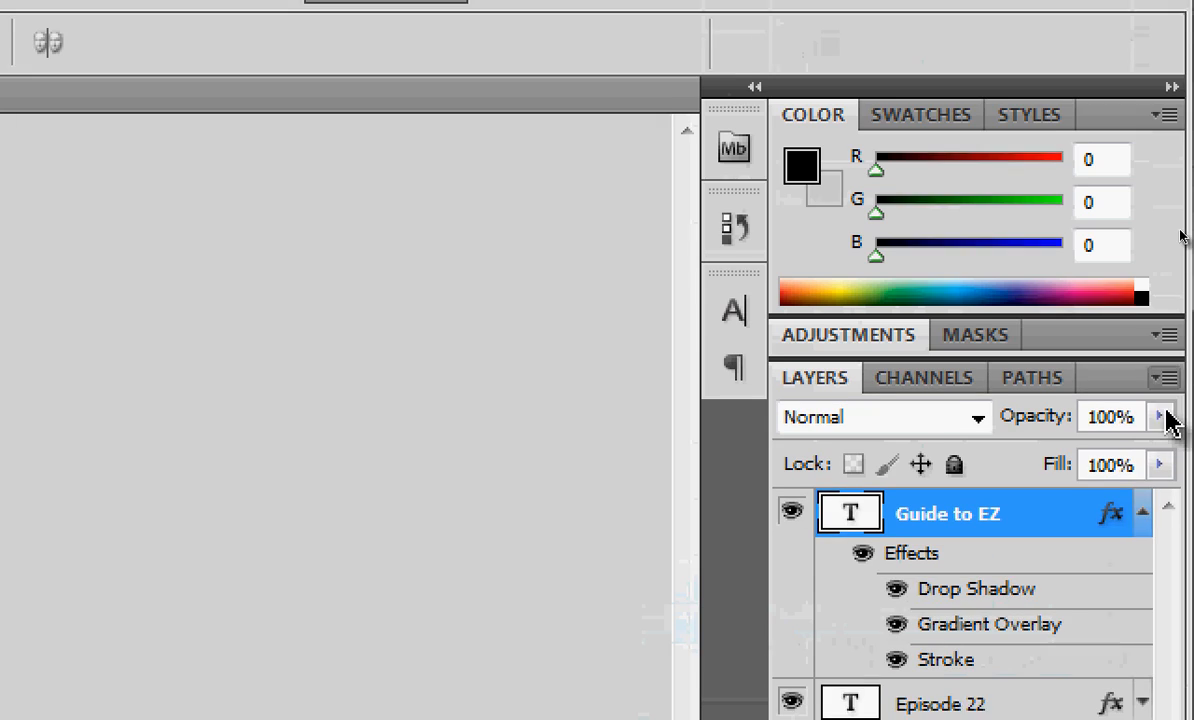
pyautogui.click(1142, 512)
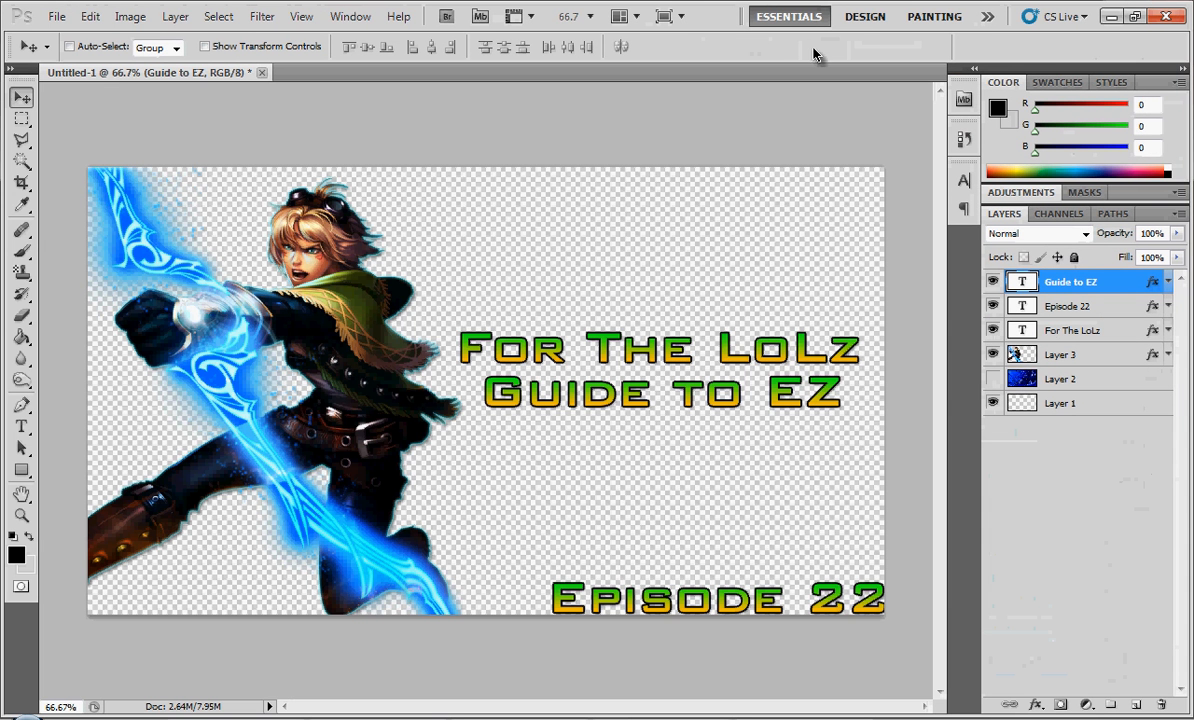
# - Show the blue background on Layer 2 to preview the styled texts against it, and hide it again
pyautogui.click(992, 379)
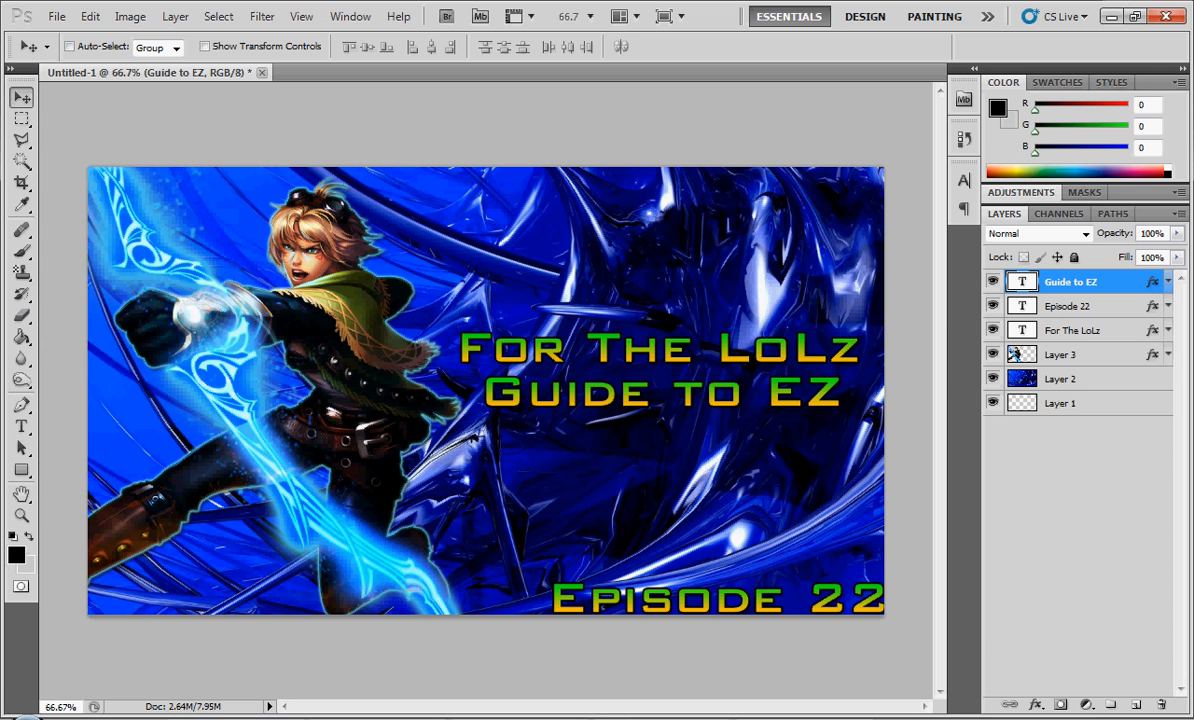
pyautogui.click(993, 379)
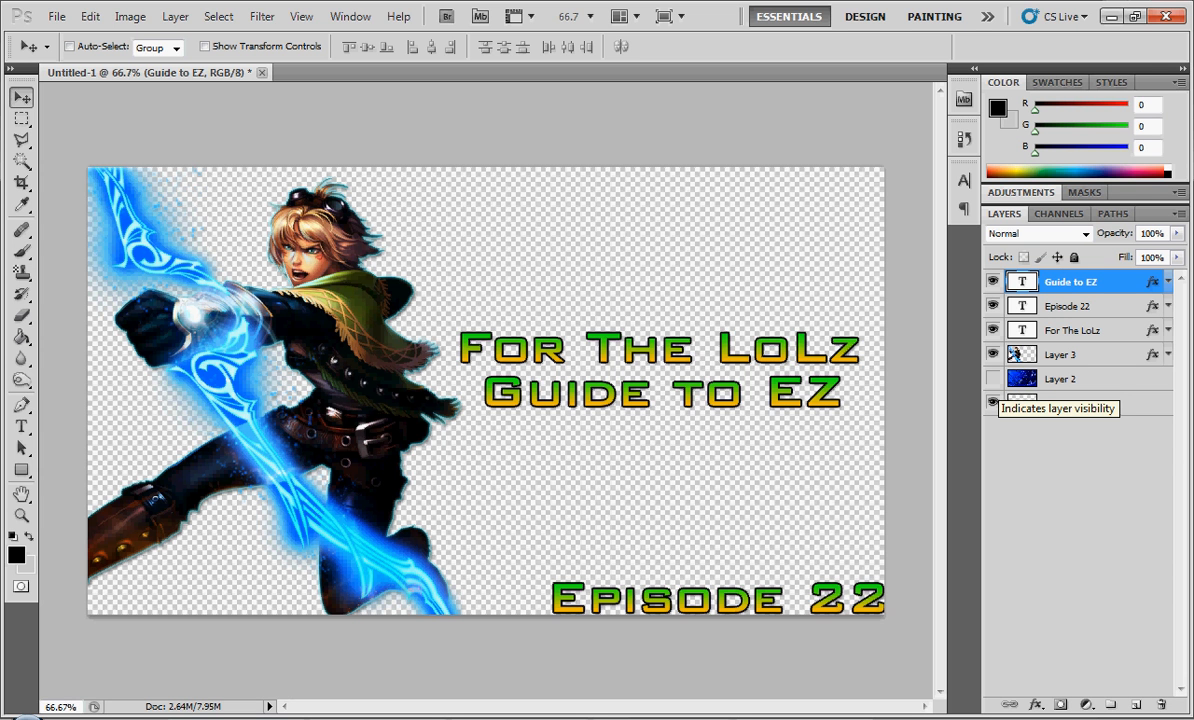
# - Toggle the visibility of Layer 2 and the "Episode 22" and "Guide to EZ" text layers to preview the composition, restoring each one
pyautogui.click(993, 379)
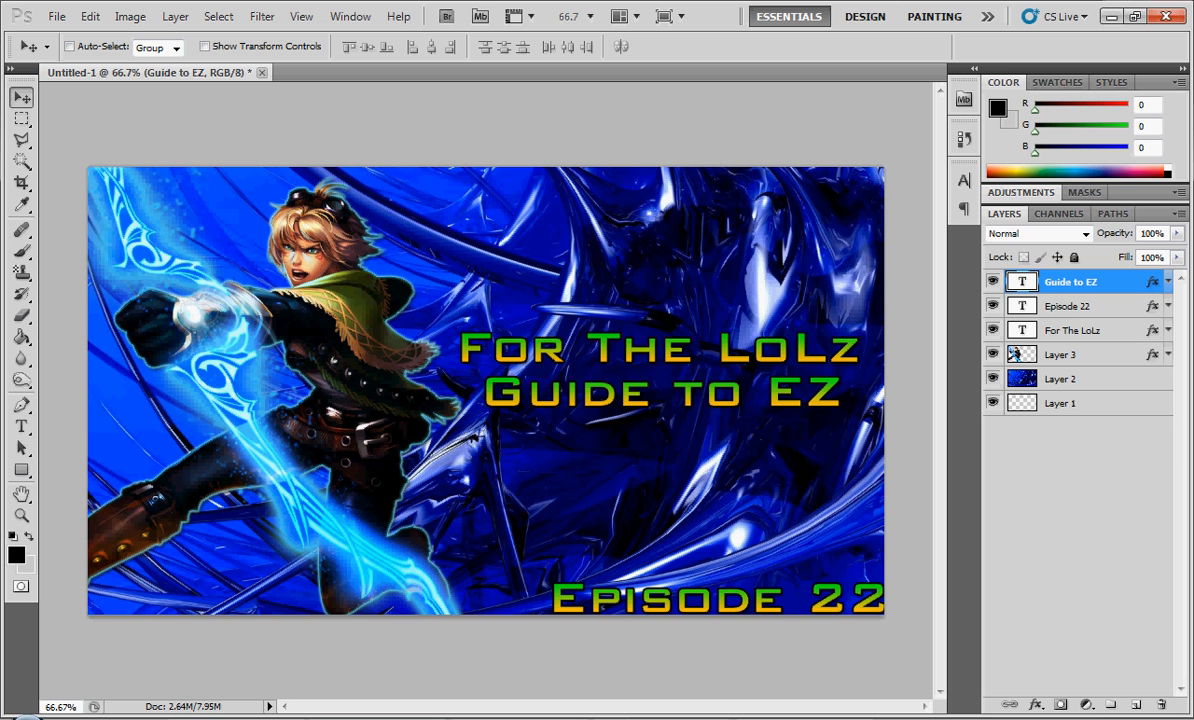
pyautogui.click(993, 379)
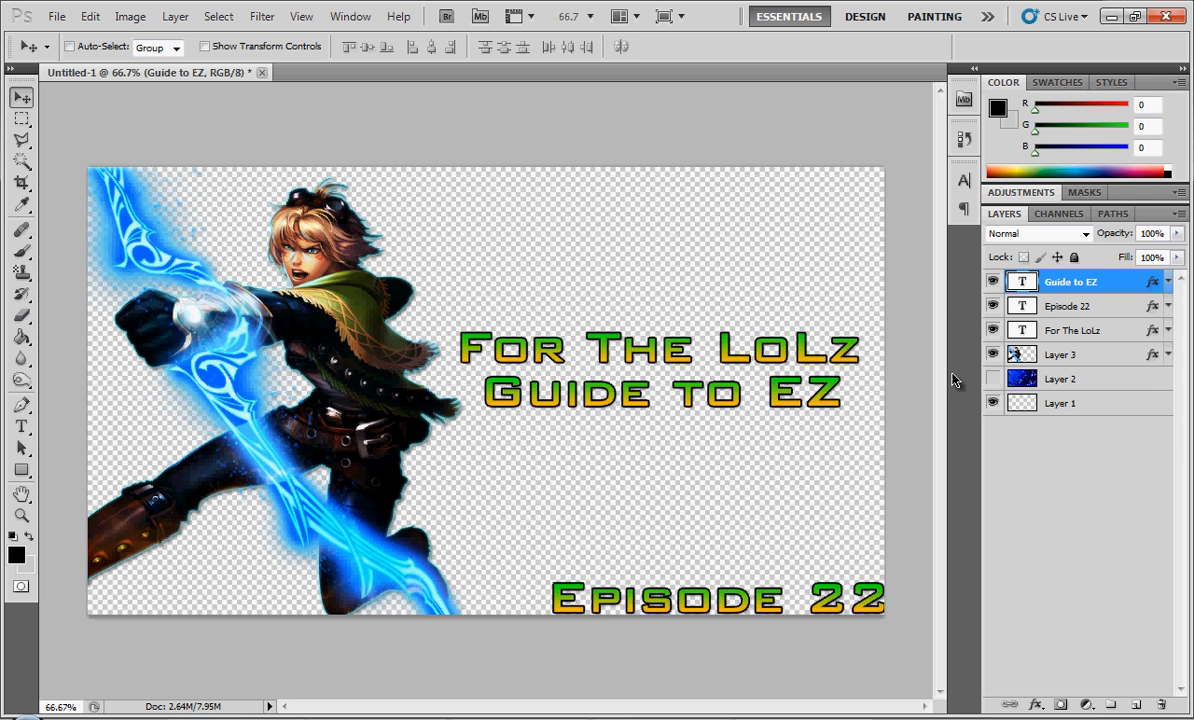
pyautogui.click(993, 306)
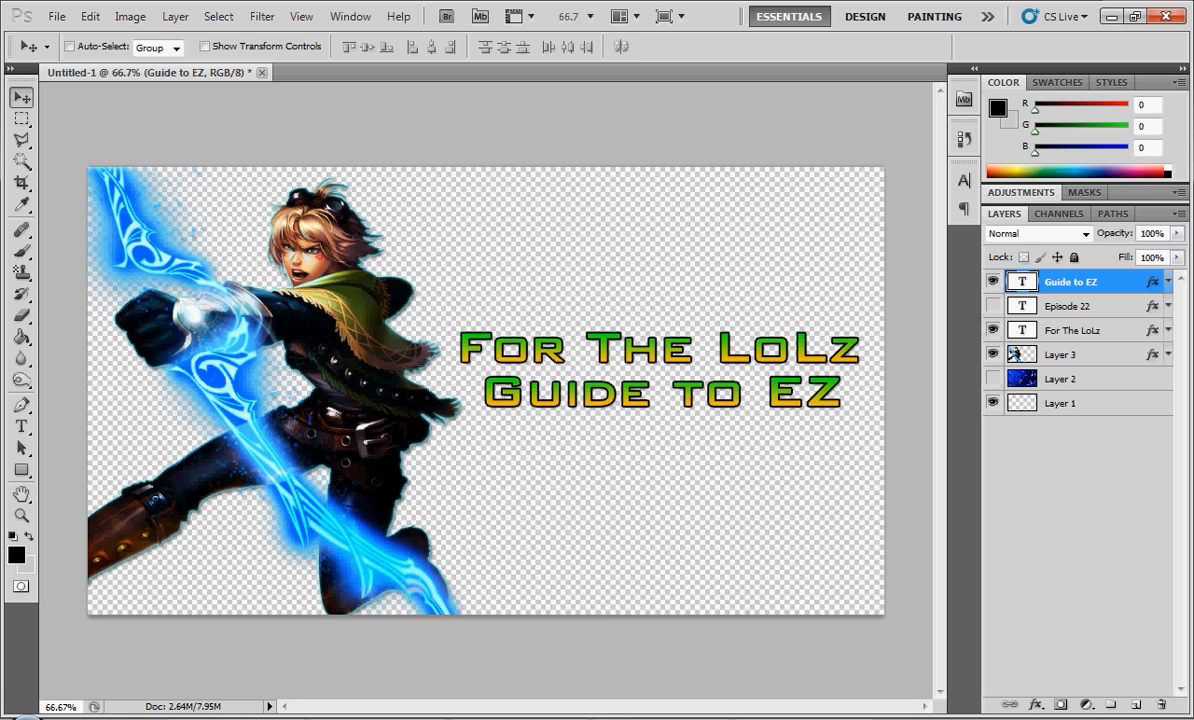
pyautogui.click(993, 282)
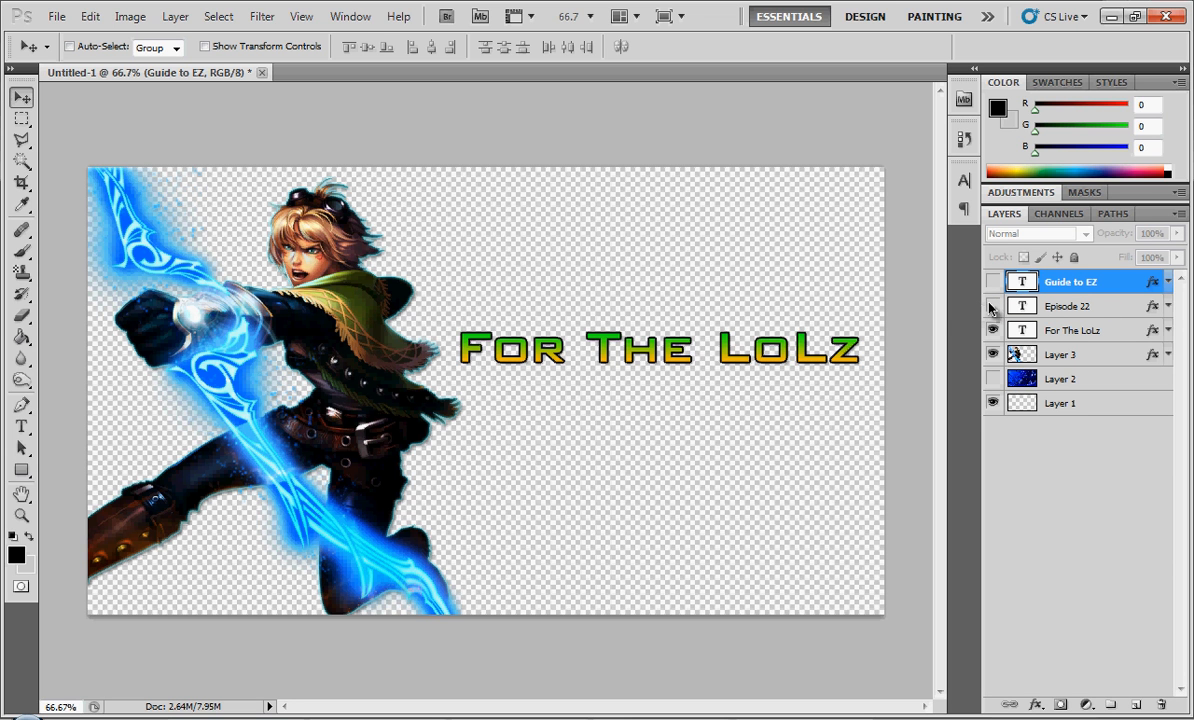
pyautogui.click(993, 306)
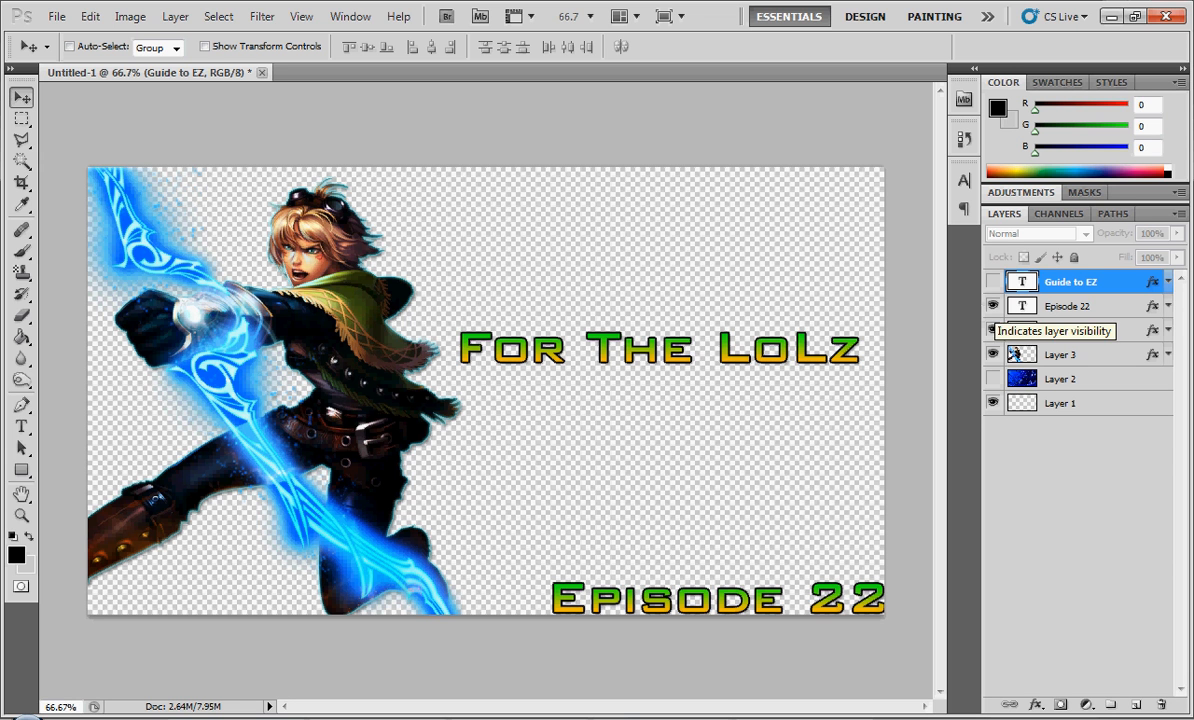
pyautogui.click(993, 282)
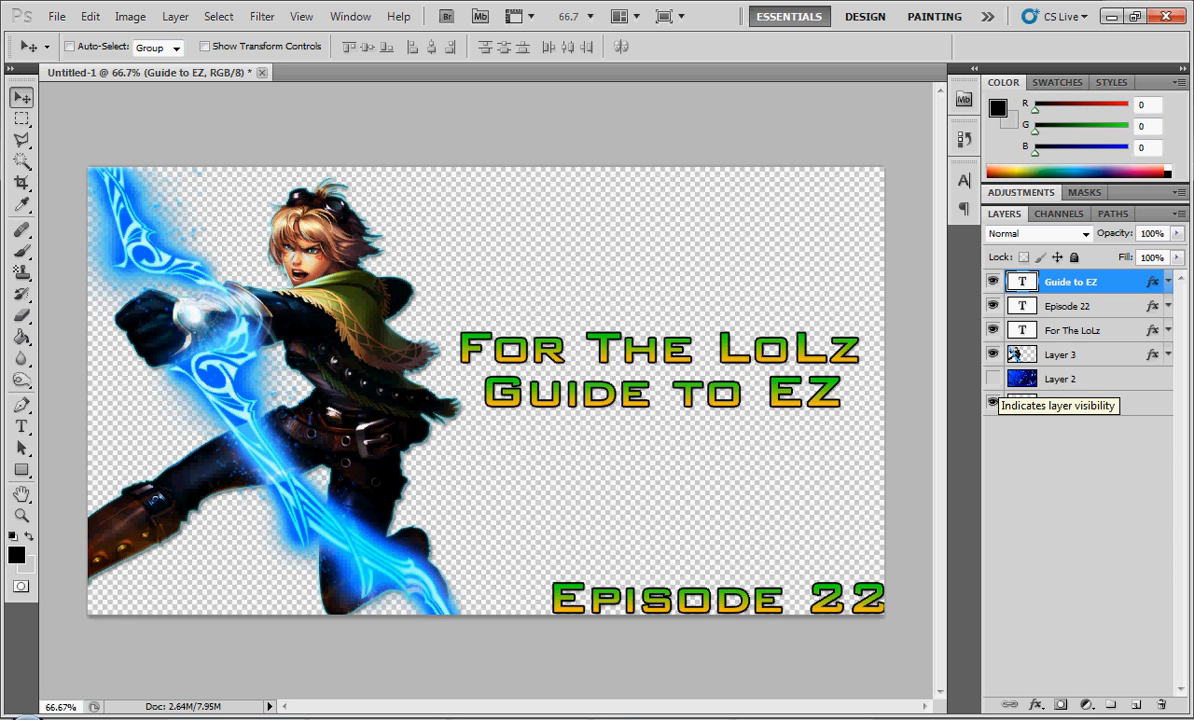
# - With the Layer 2 background shown, nudge the "Episode 22" text slightly left and up from the canvas's lower-right corner, and hide Layer 2
pyautogui.click(993, 379)
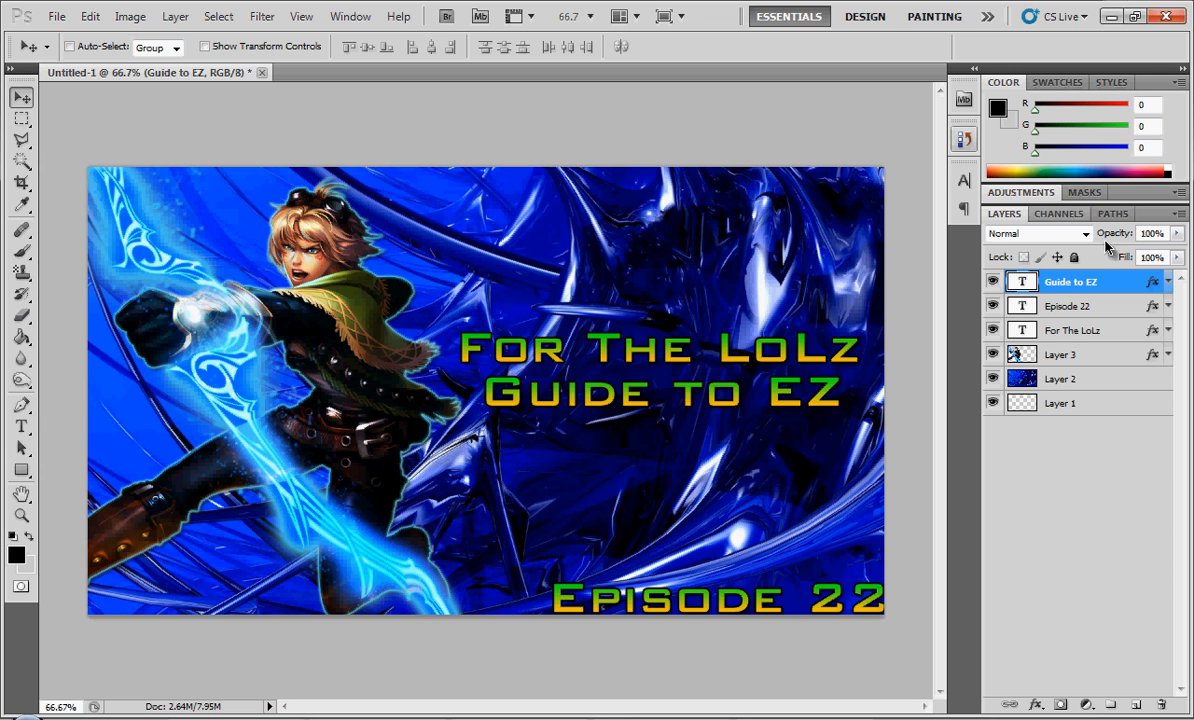
pyautogui.click(1068, 306)
pyautogui.press('Left')
pyautogui.press('Left')
pyautogui.press('Left')
pyautogui.press('Left')
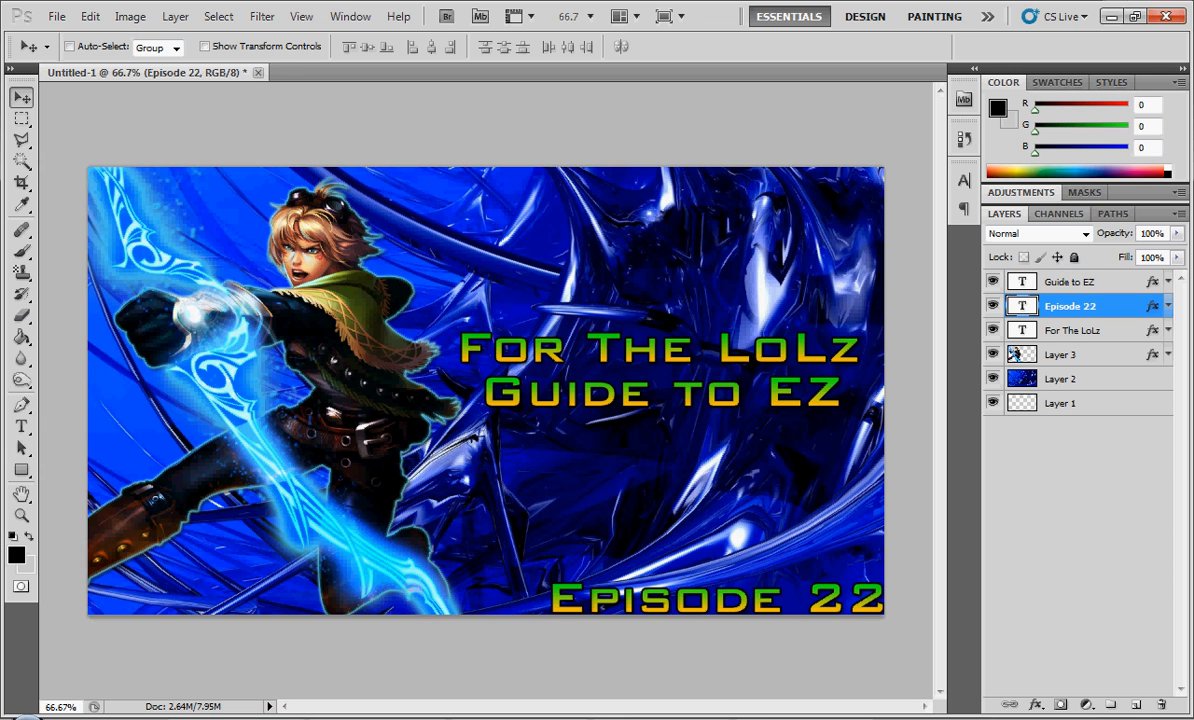
pyautogui.press('Up')
pyautogui.press('Up')
pyautogui.press('Up')
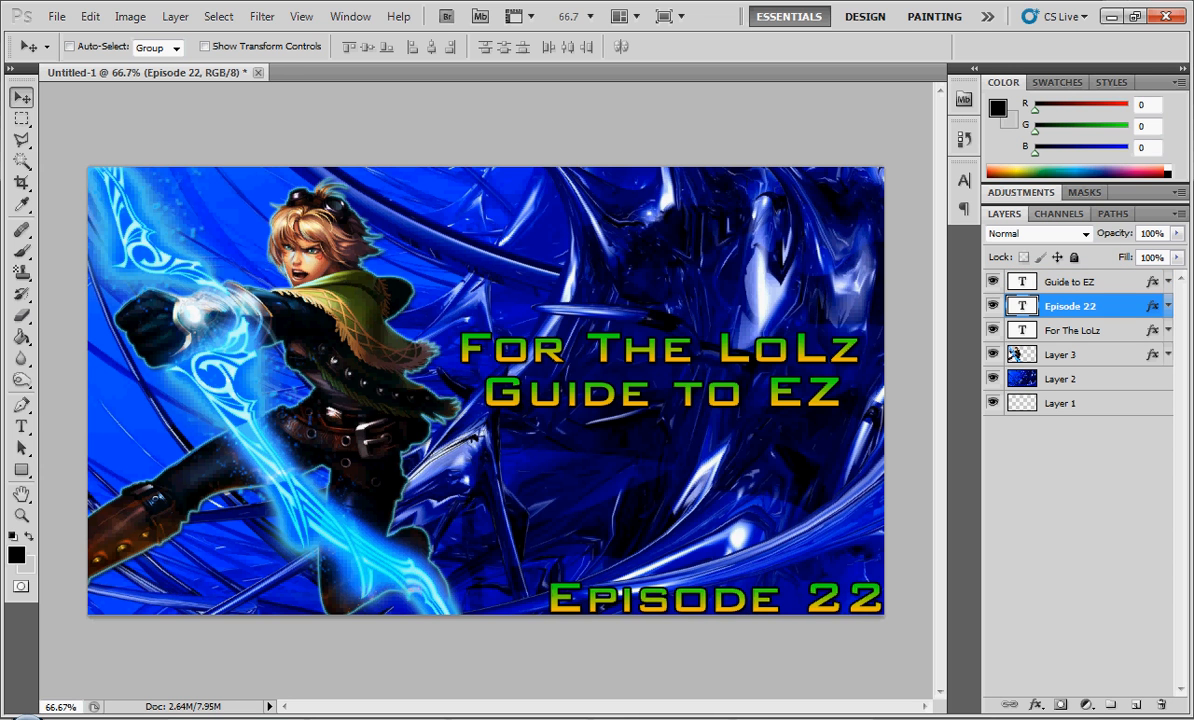
pyautogui.press('Right')
pyautogui.press('Right')
pyautogui.press('Right')
pyautogui.press('Left')
pyautogui.press('Left')
pyautogui.press('Left')
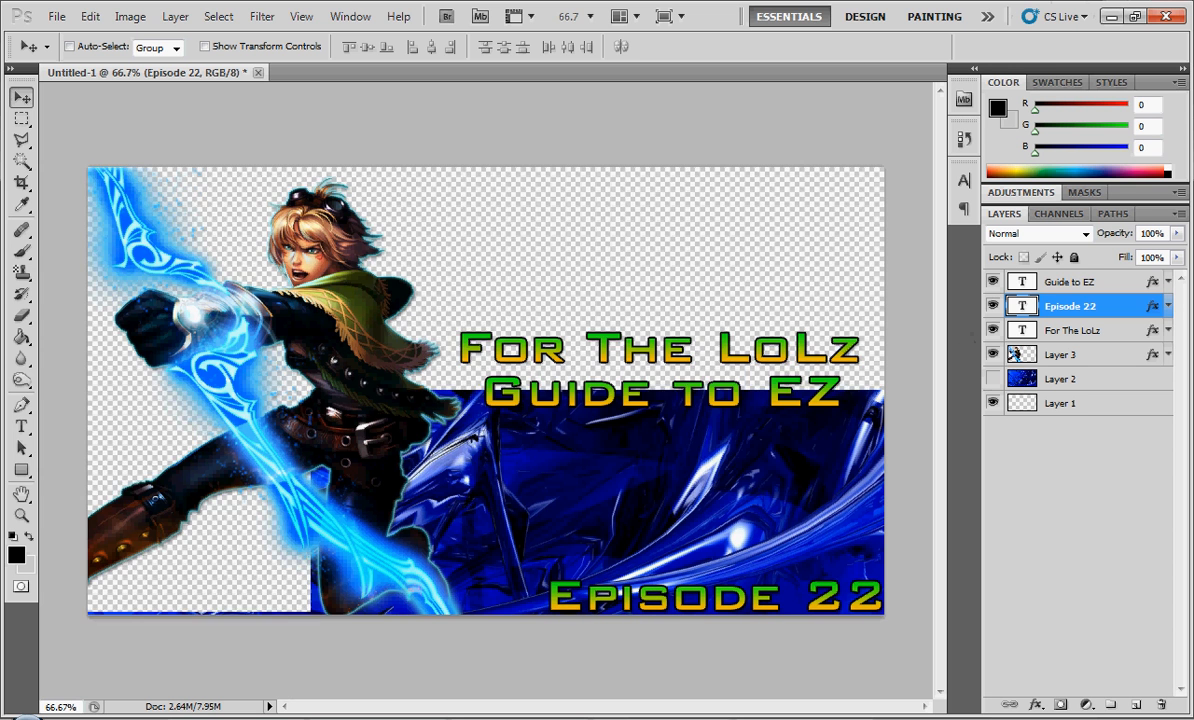
pyautogui.click(992, 379)
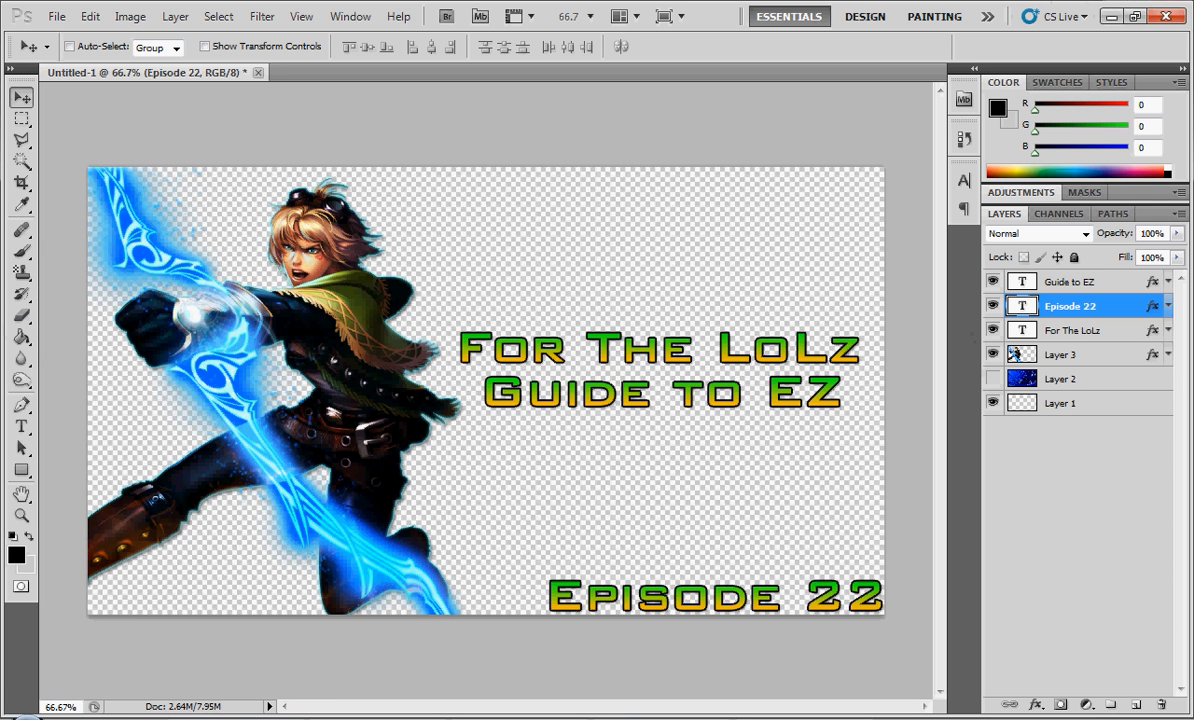